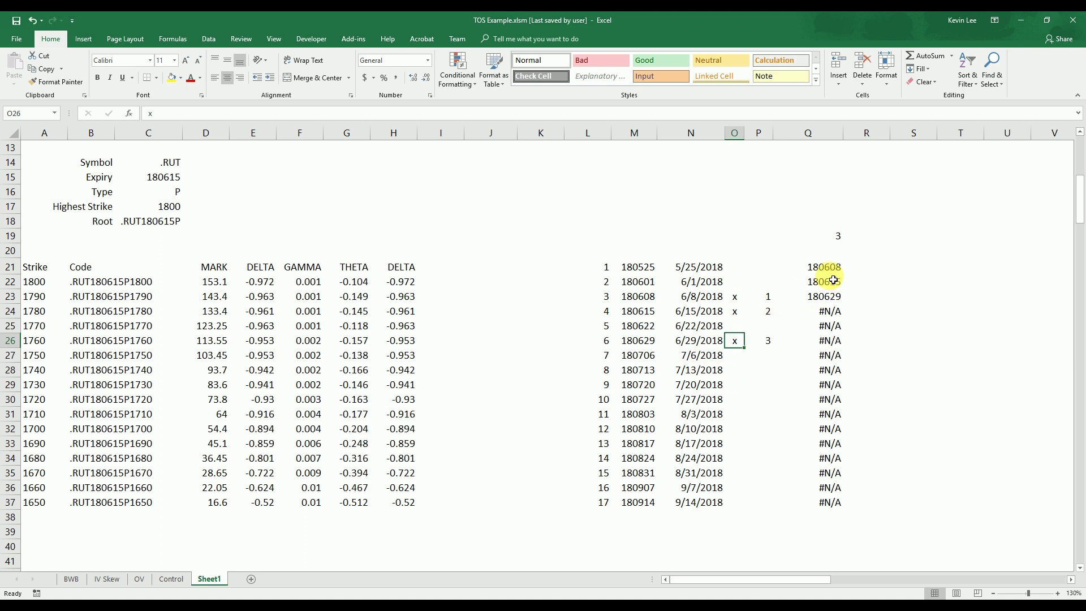
Step: Review the expiry codes in Q21:Q23, the Expiry choices in C15, the option code formula, and the weekly dates in N21:N37
left_click_drag(836, 271, 835, 300)
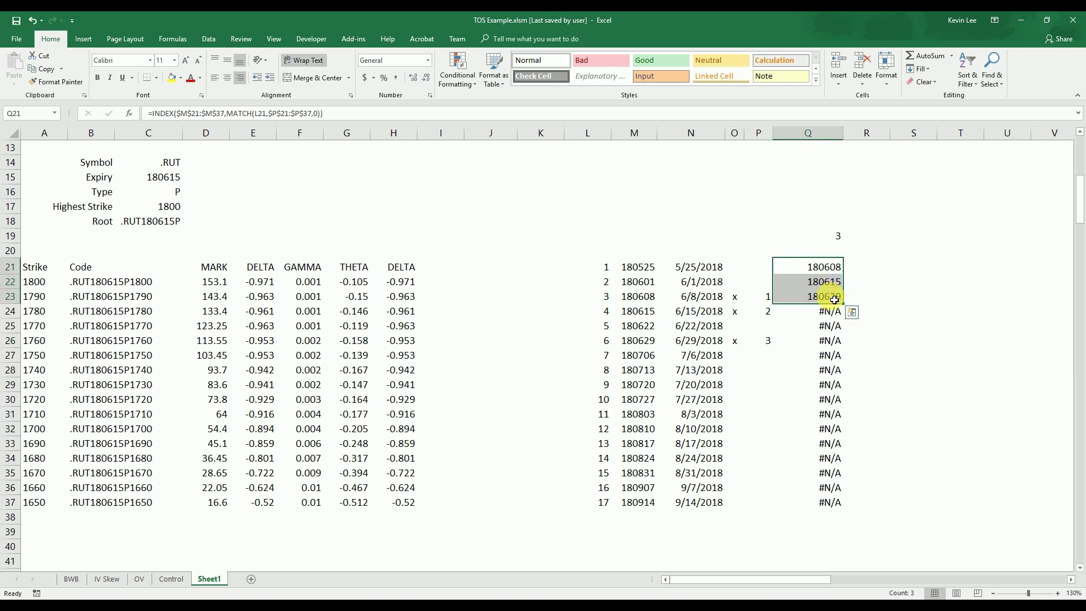
left_click(161, 179)
left_click(189, 178)
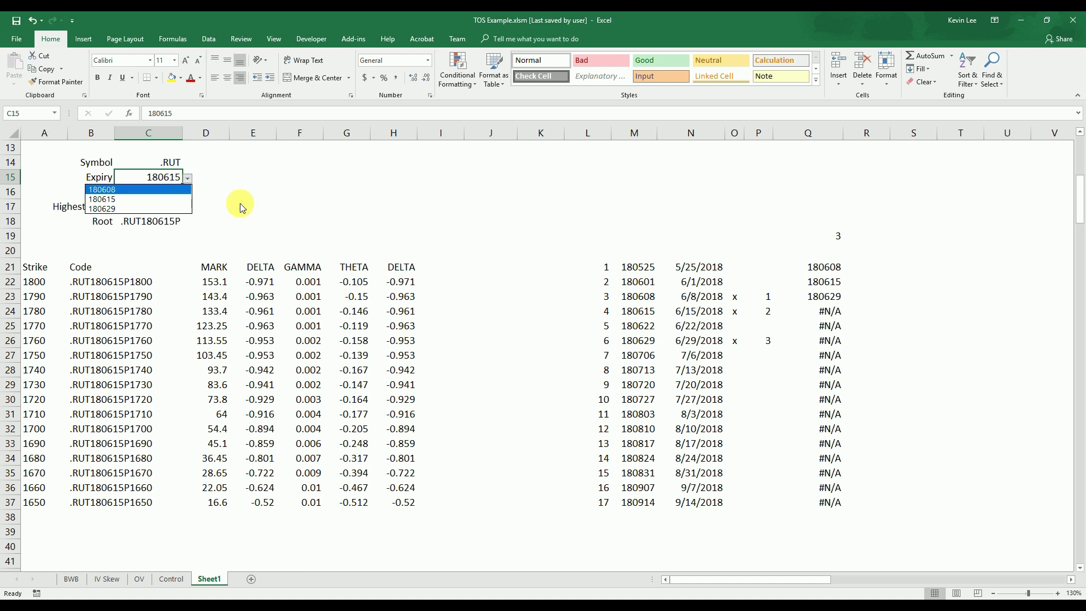
left_click(575, 272)
left_click(685, 281)
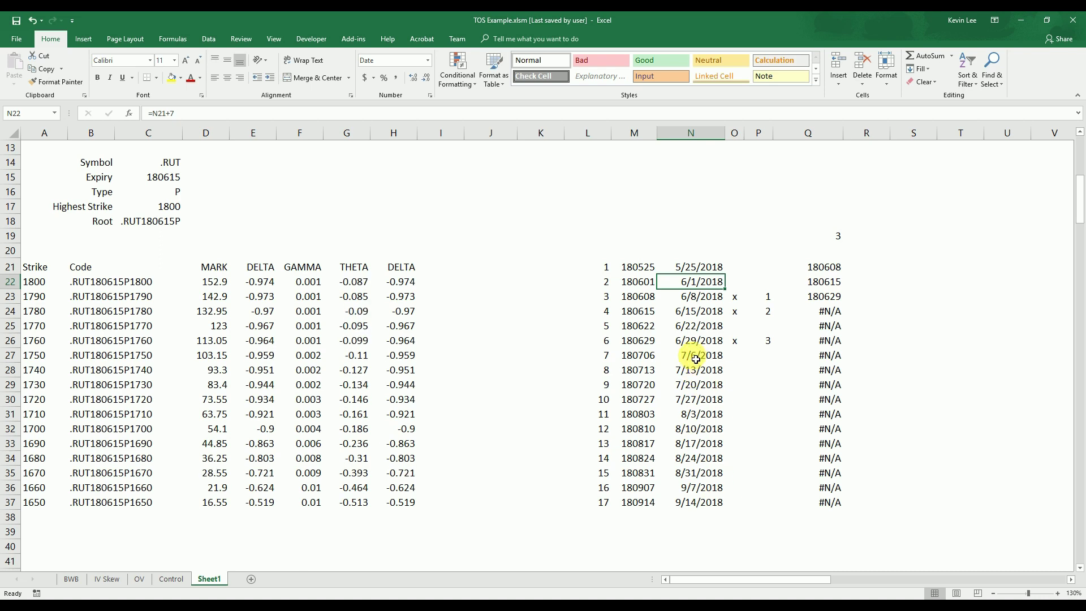
left_click(94, 297)
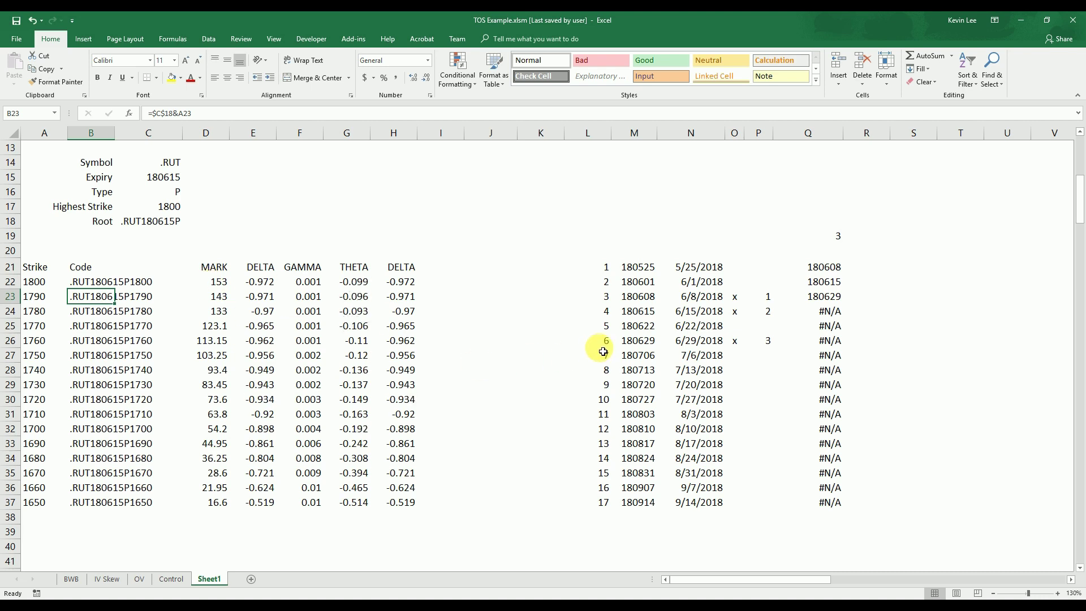
left_click_drag(697, 267, 705, 507)
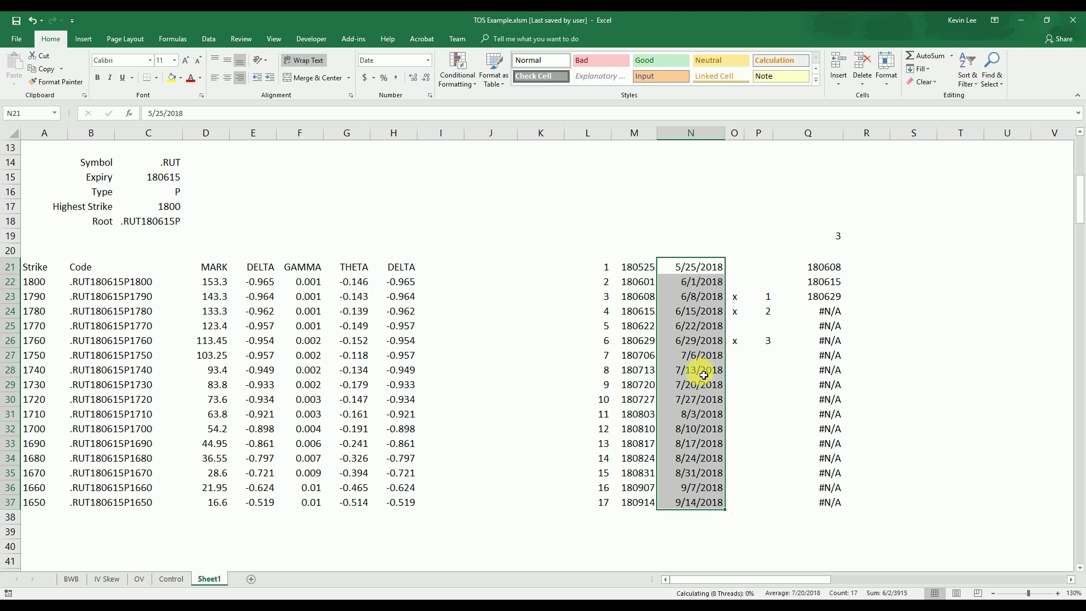
left_click(704, 375)
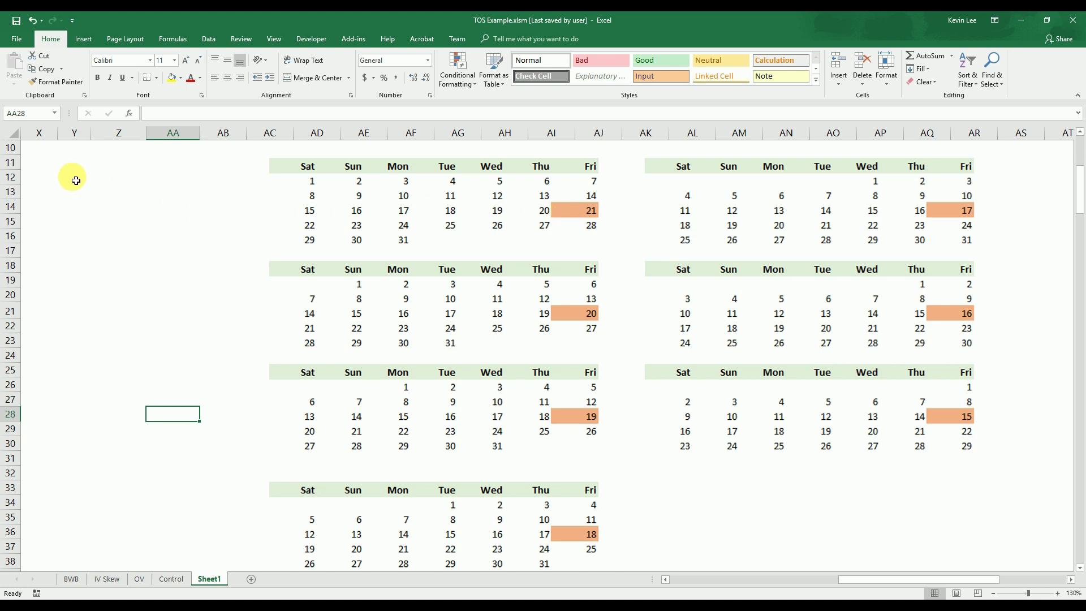
Step: Enter the headings Year, Month and Day in X12:Z12, in the empty area beside the calendars
left_click_drag(874, 579, 849, 586)
left_click(173, 185)
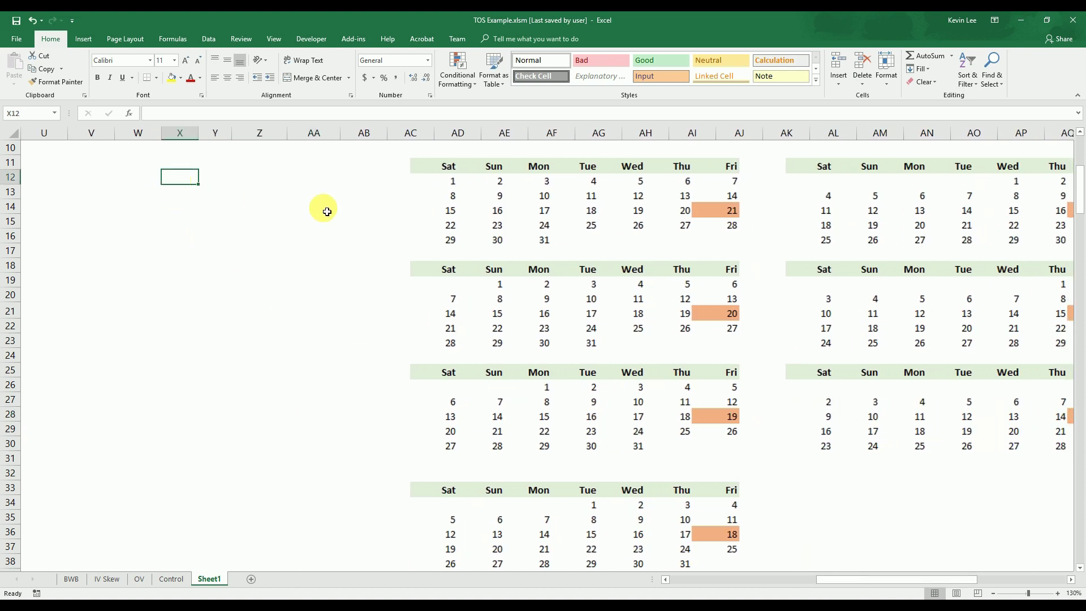
type("Year")
key("Return")
key("Up")
key("Right")
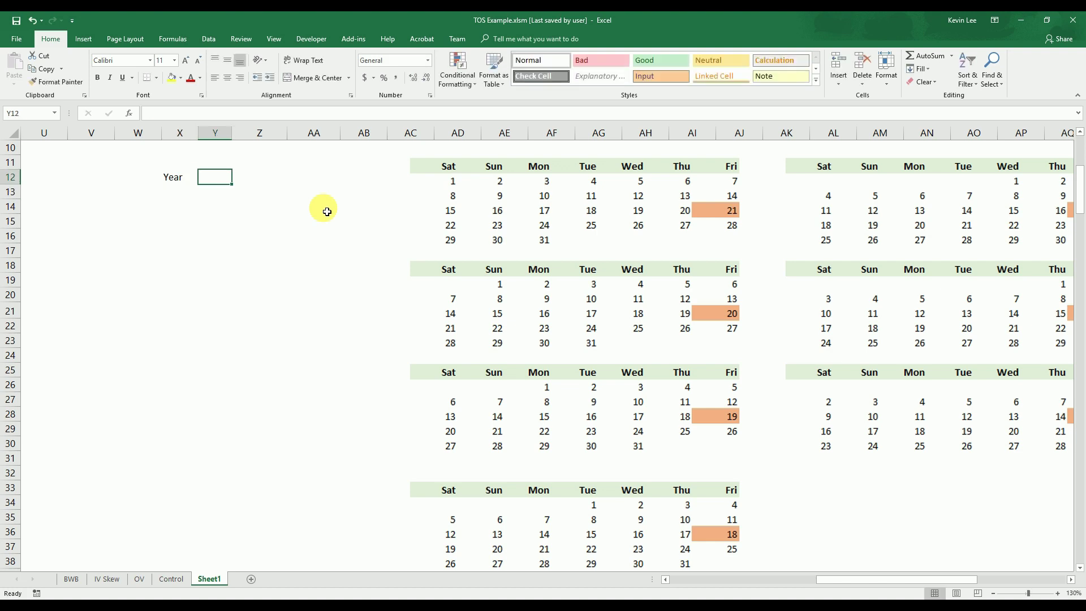
type("Month")
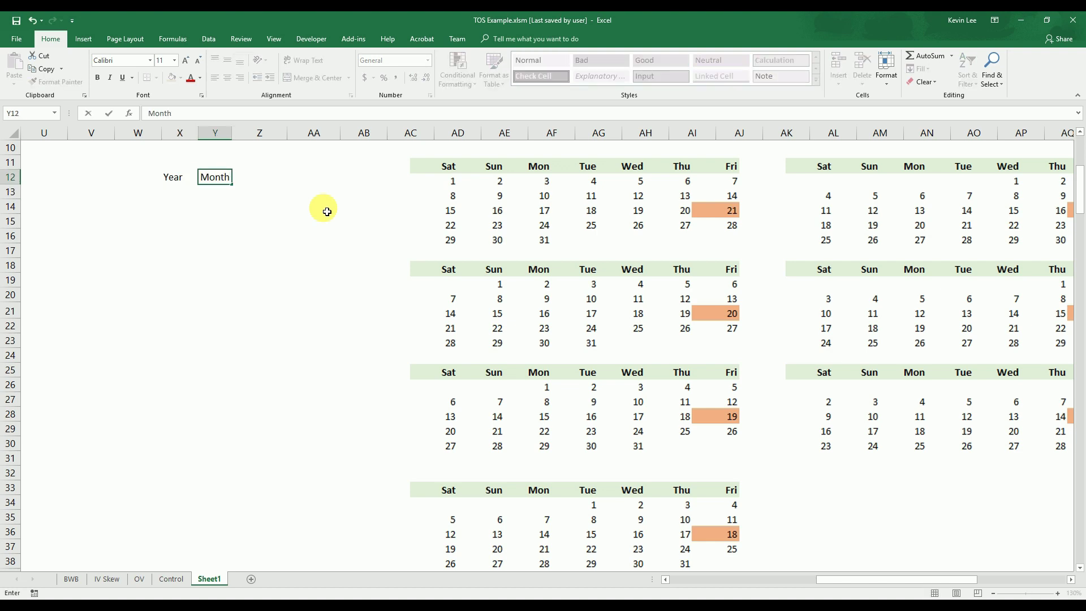
key("Tab")
type("Day")
key("Return")
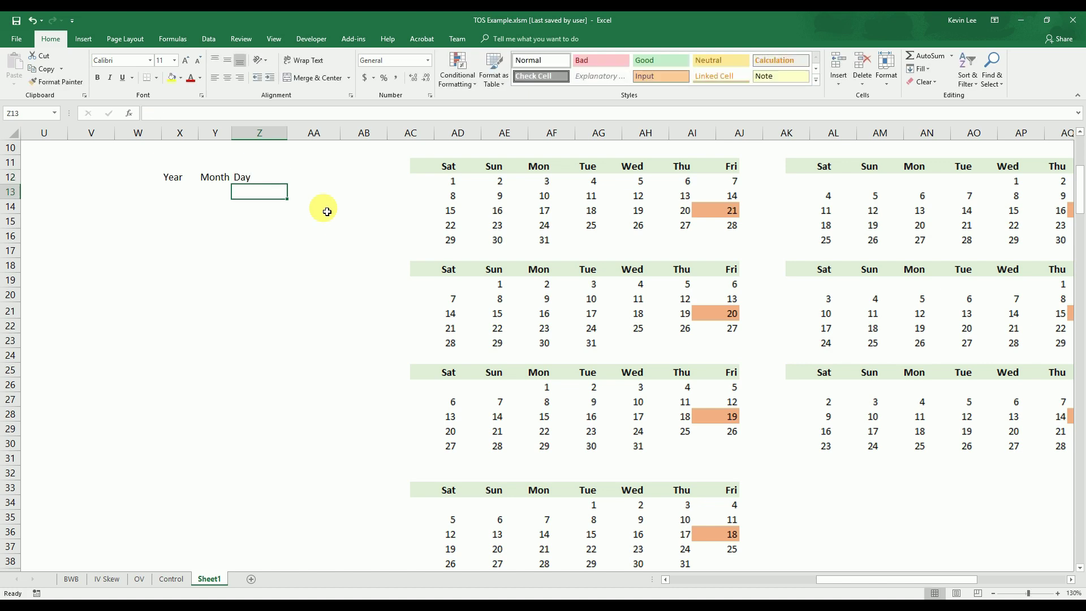
Step: Right-align columns X to Z and widen the Year and Month columns slightly
key("Up")
key("Left")
key("Left")
key("shift+Right")
key("shift+Right")
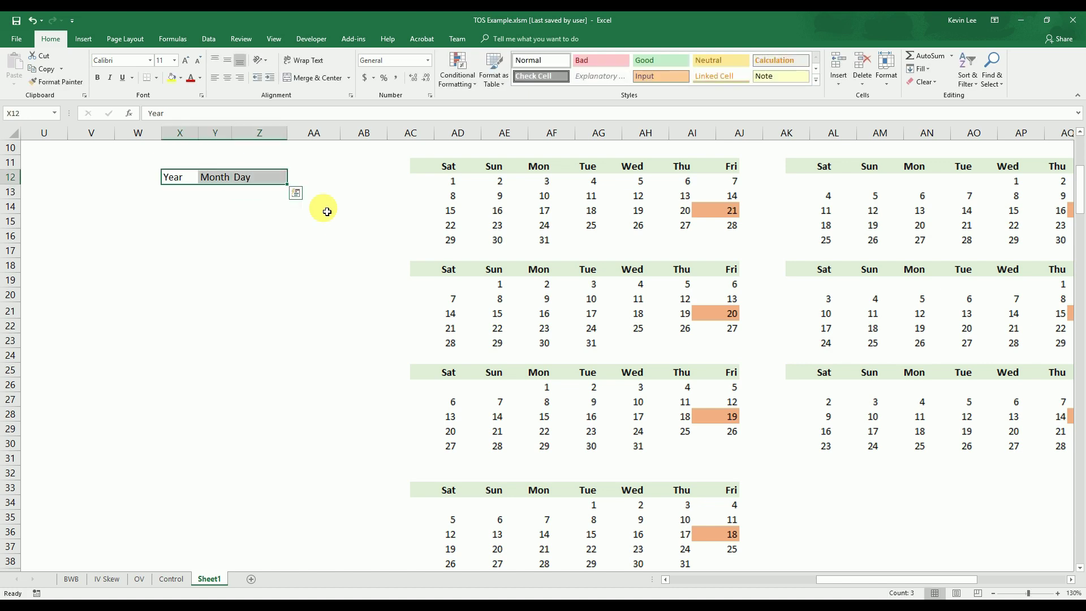
left_click_drag(180, 133, 263, 134)
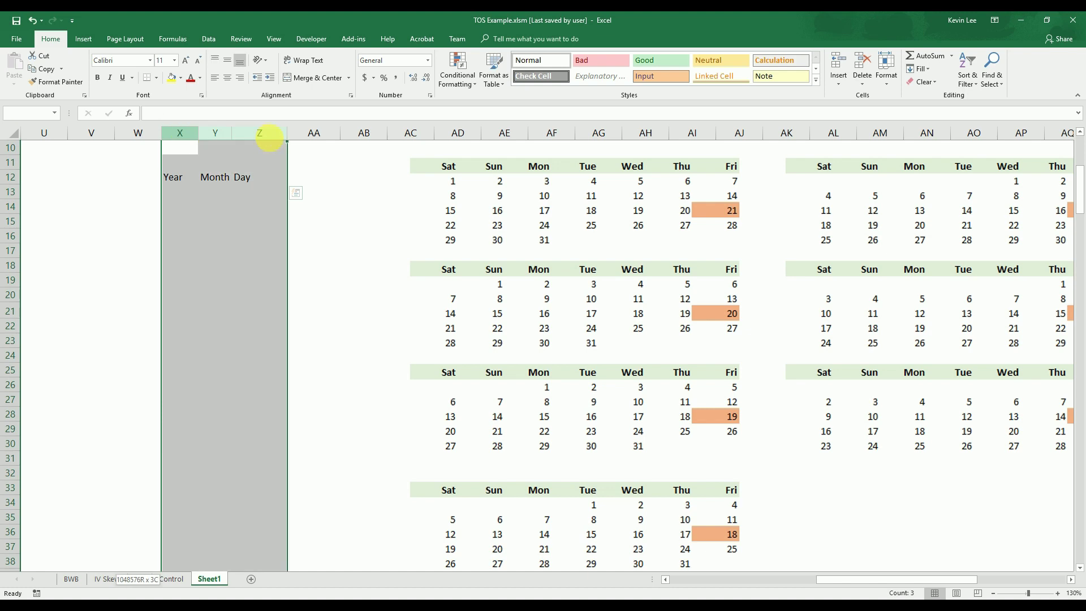
left_click(240, 78)
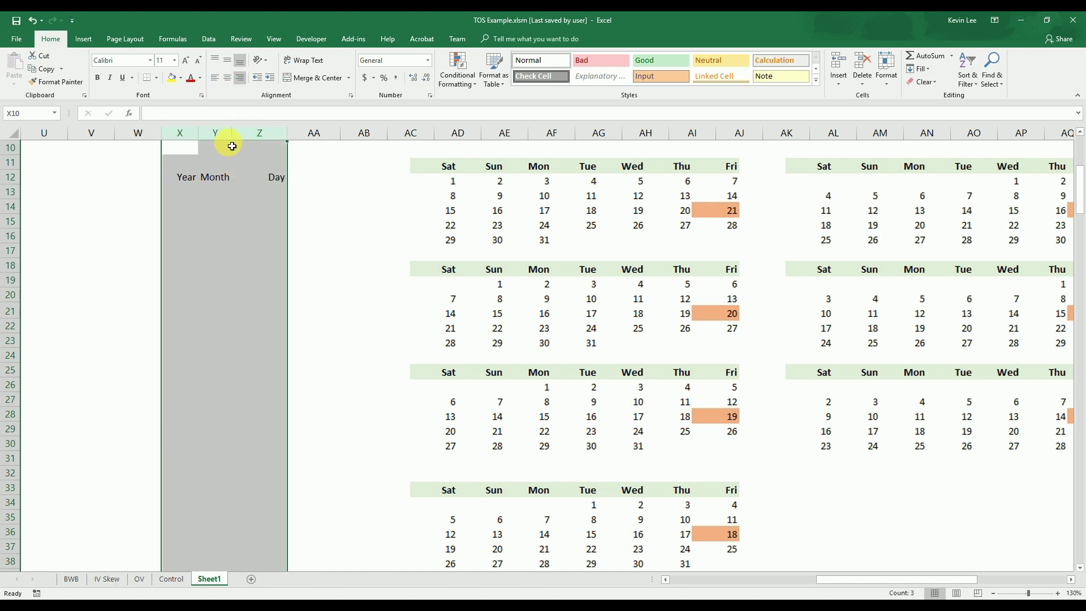
left_click(241, 78)
left_click(243, 80)
left_click(225, 162)
mouse_move(232, 134)
left_mouse_down()
mouse_move(240, 138)
mouse_move(210, 134)
left_mouse_up()
Step: Fill the first table row with year 2018 in X13 and month 1 in Y13
left_click(197, 192)
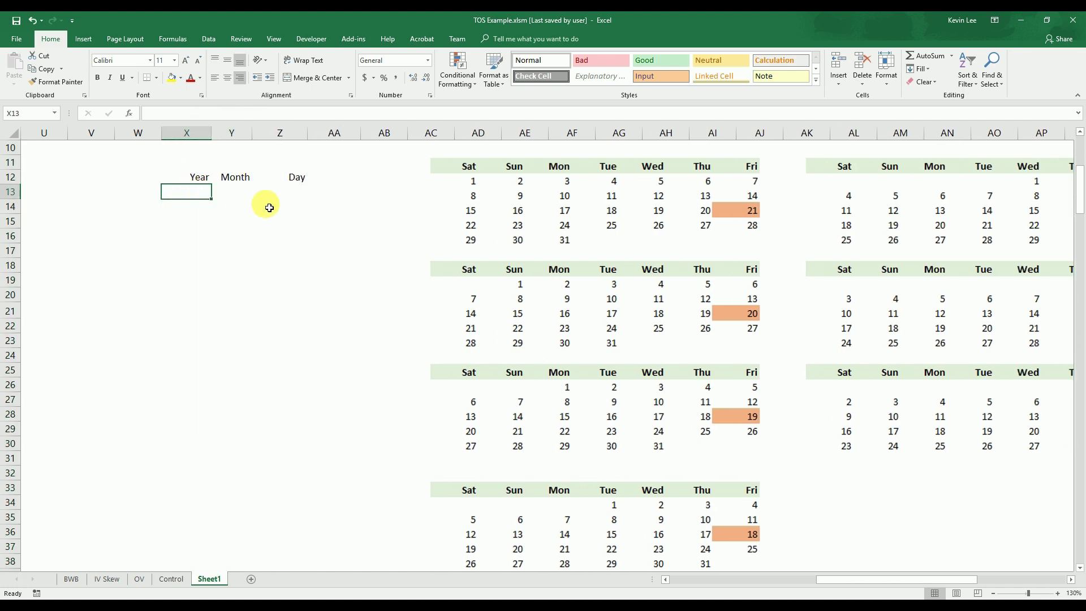
type("2018")
key("Return")
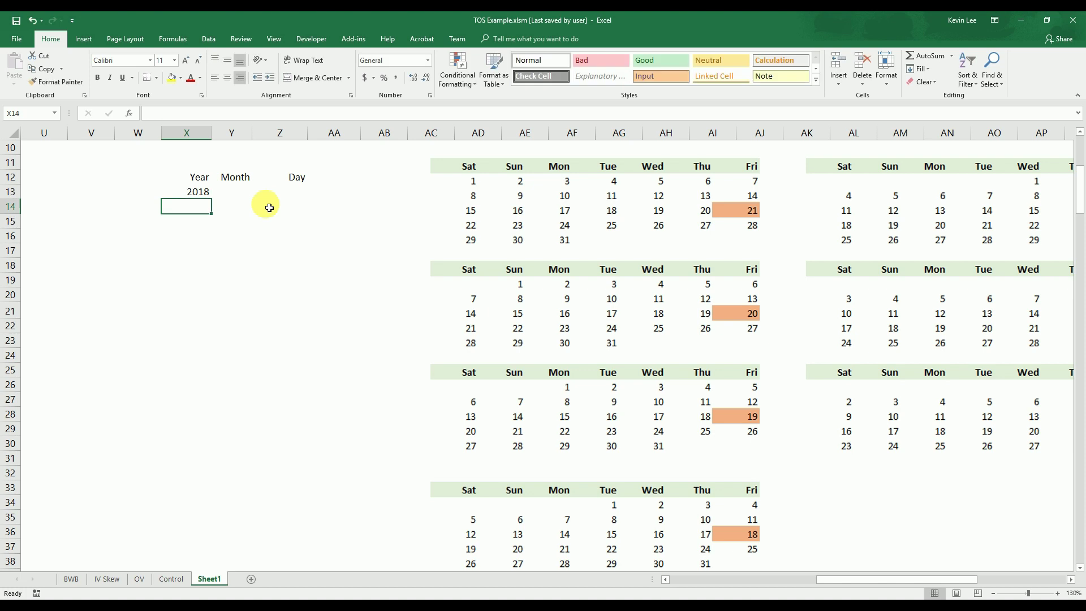
key("Up")
key("Right")
type("1")
key("Tab")
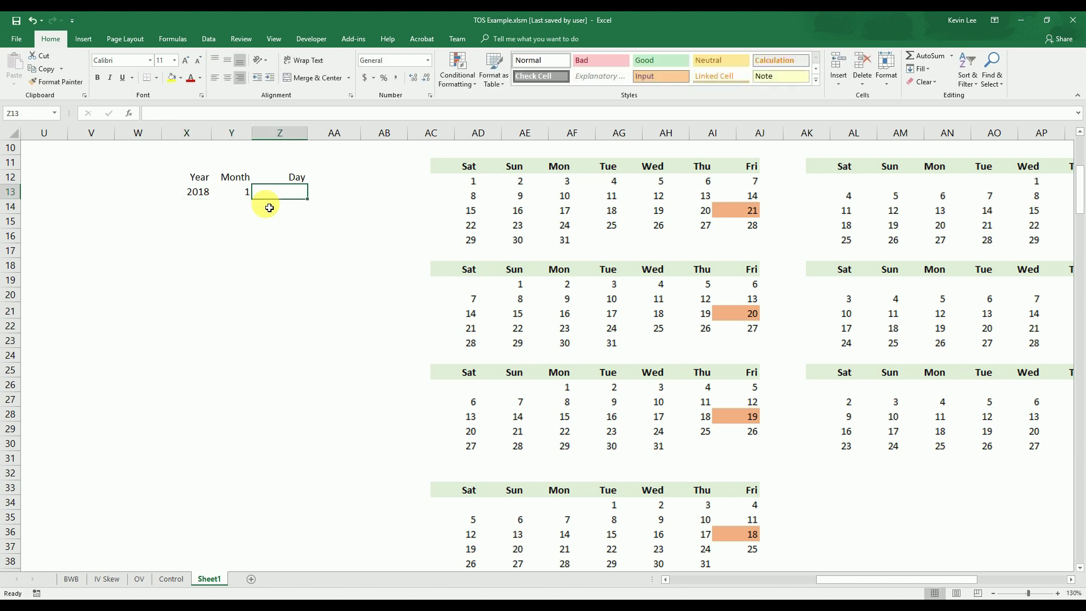
Step: Enter month 2 in Y14 and copy the year 2018 from X13 into X14
left_click_drag(198, 192, 238, 199)
left_click(205, 207)
left_click(244, 209)
type("2")
key("Return")
left_click(203, 206)
left_click(205, 193)
key("ctrl+c")
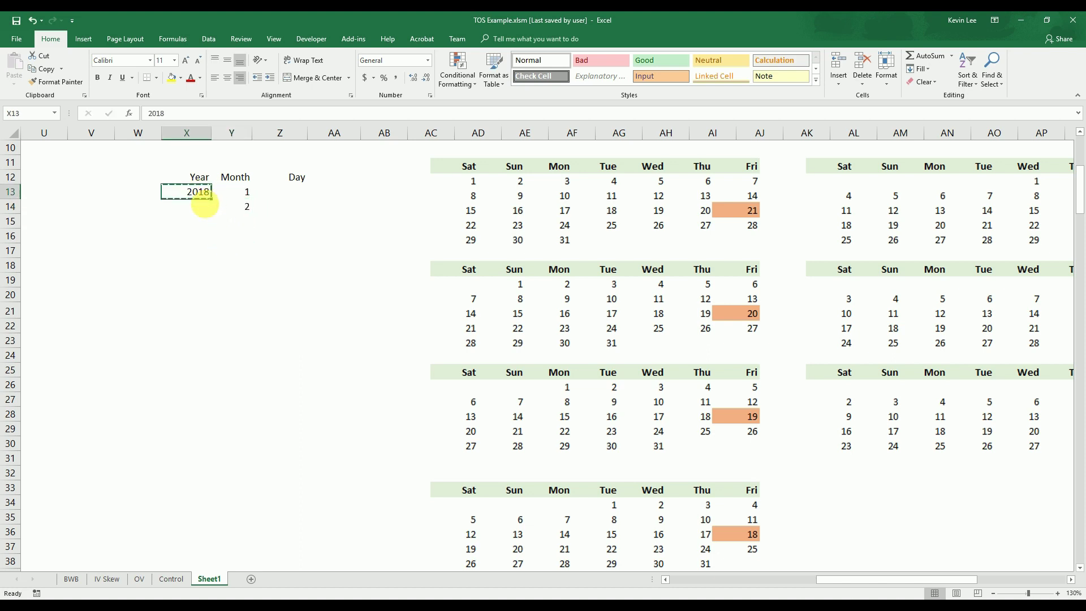
left_click(193, 207)
key("ctrl+v")
left_click(229, 234)
key("Escape")
Step: Fill the year and month series down to month 12 in row 24, leaving row 25 empty
left_click_drag(206, 199, 252, 372)
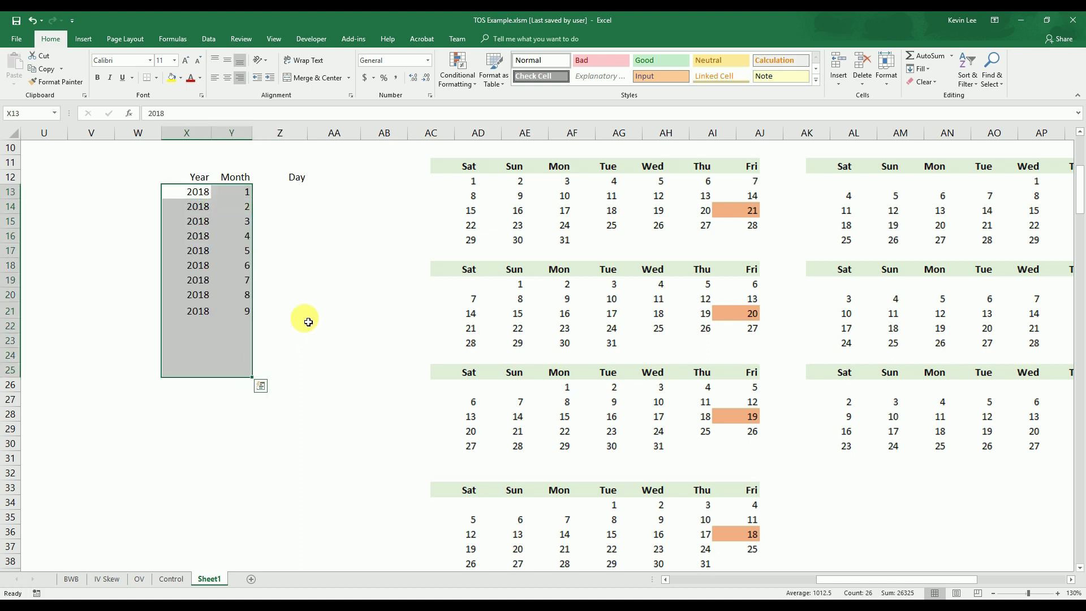
key("Delete")
left_click(346, 295)
Step: Enter the formula =DATE(X13,Y13,1) in Z13 to get the first day of the month
left_click(285, 197)
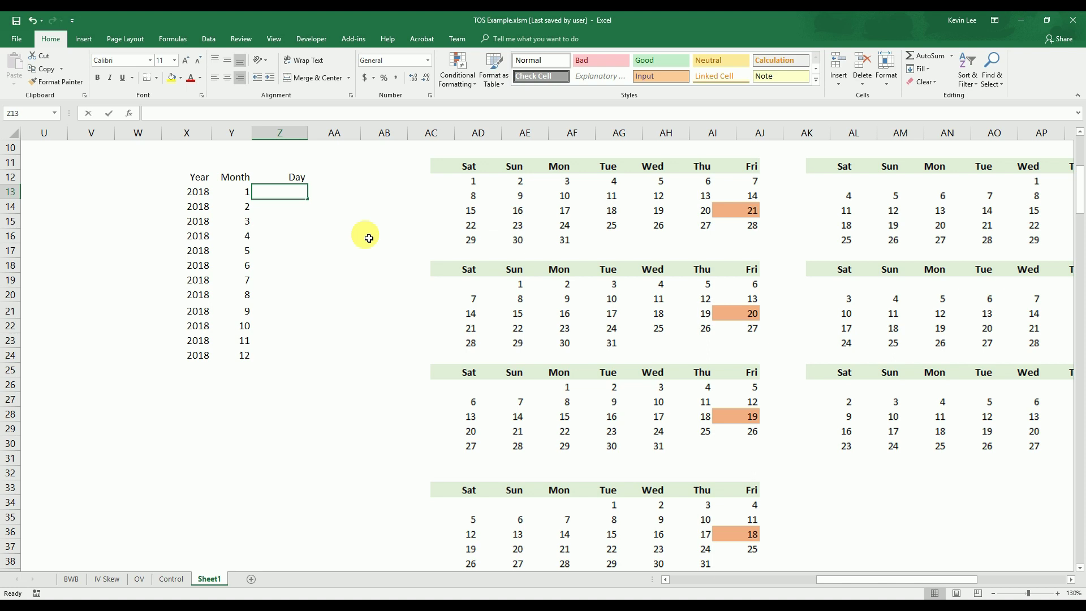
type("=")
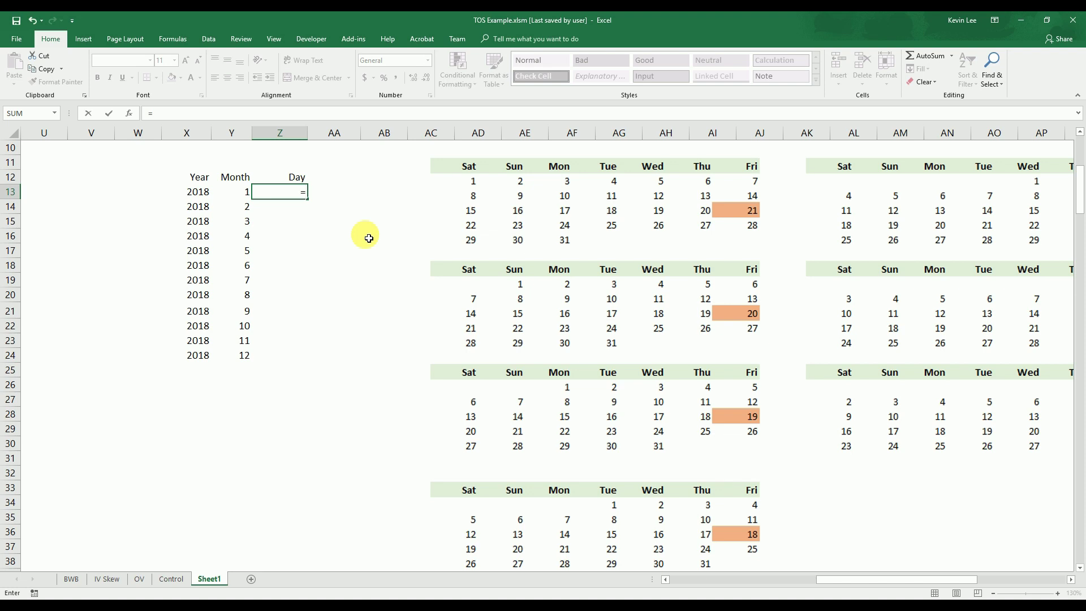
type("date")
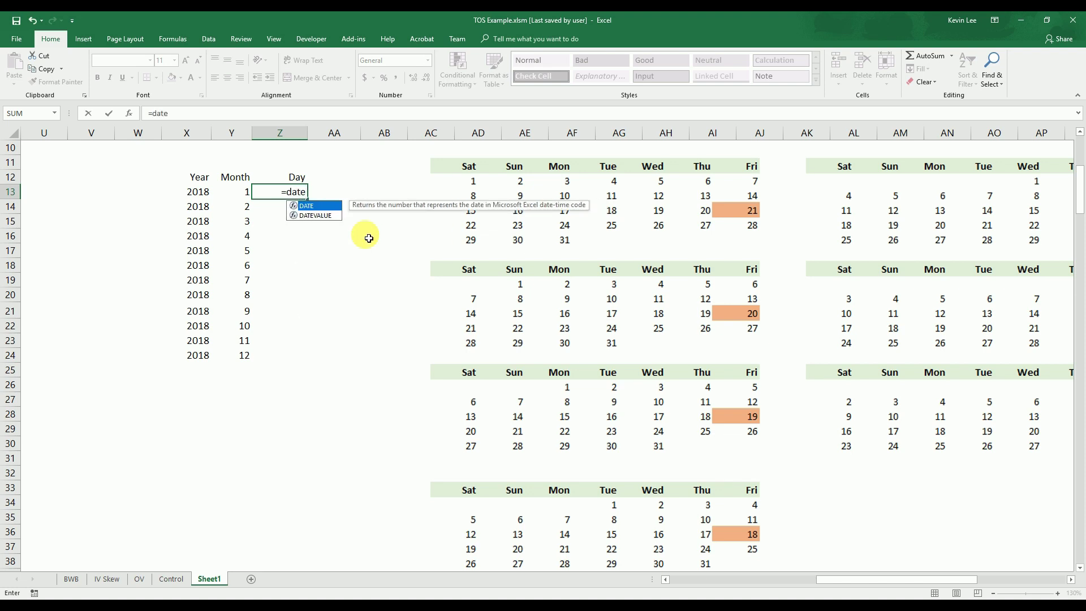
type("(")
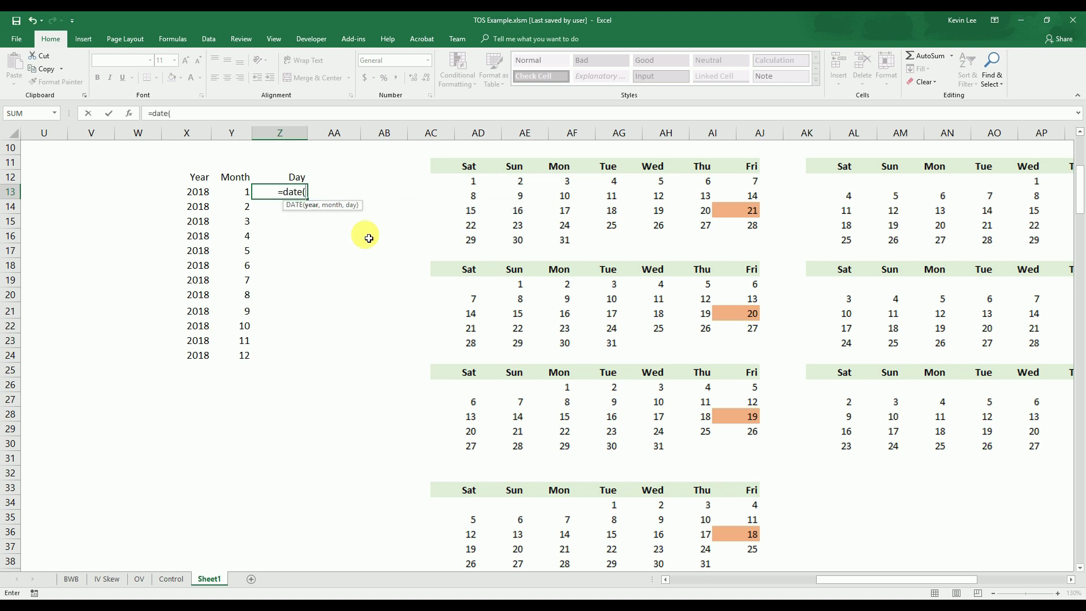
left_click(201, 195)
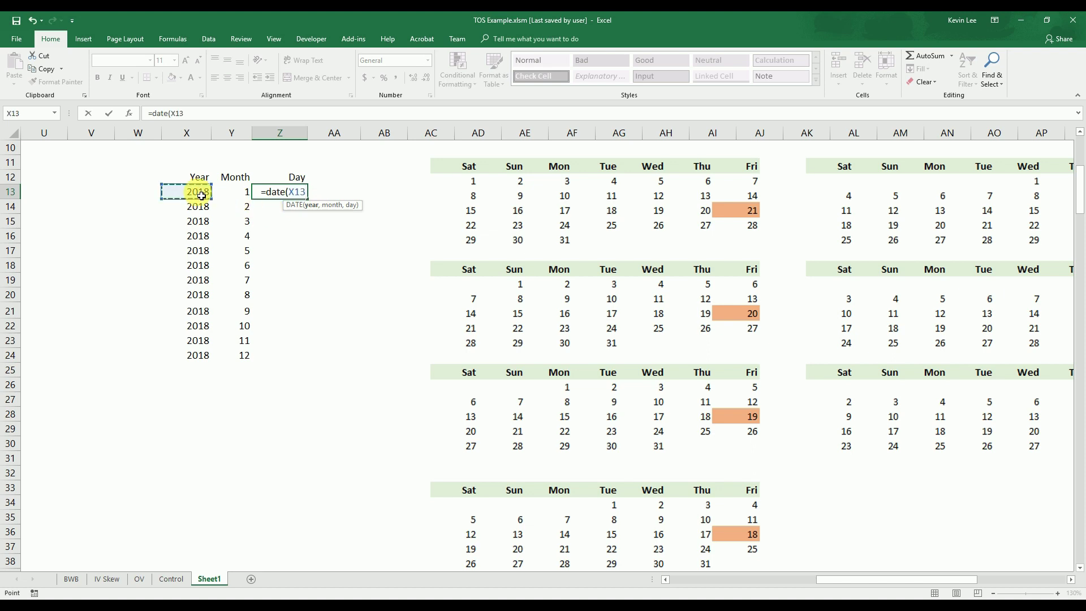
type(",")
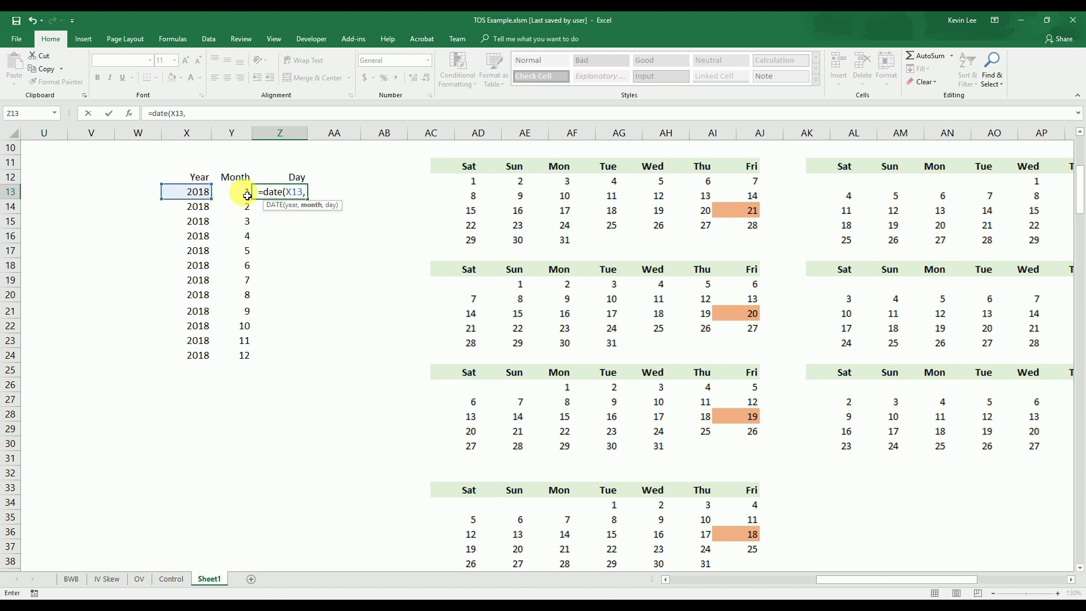
left_click(247, 195)
type(",")
type("13,1")
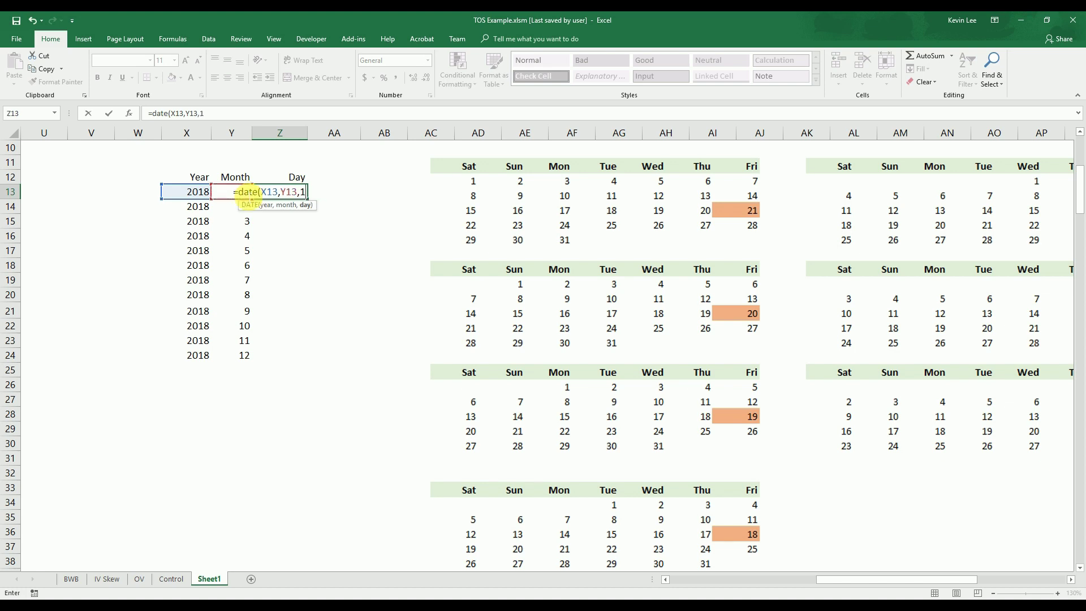
type(")")
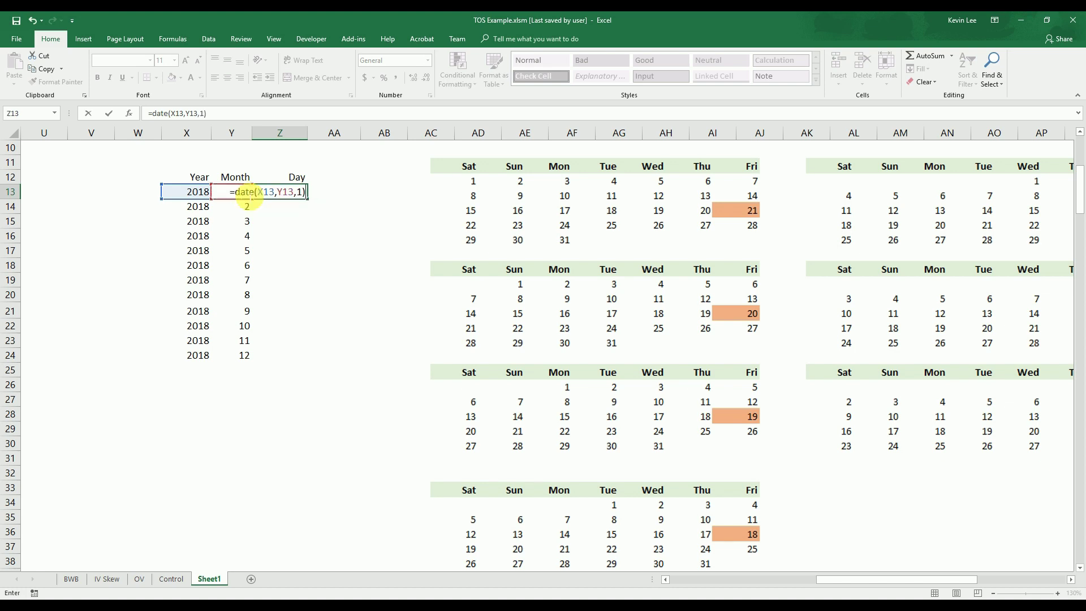
key("Return")
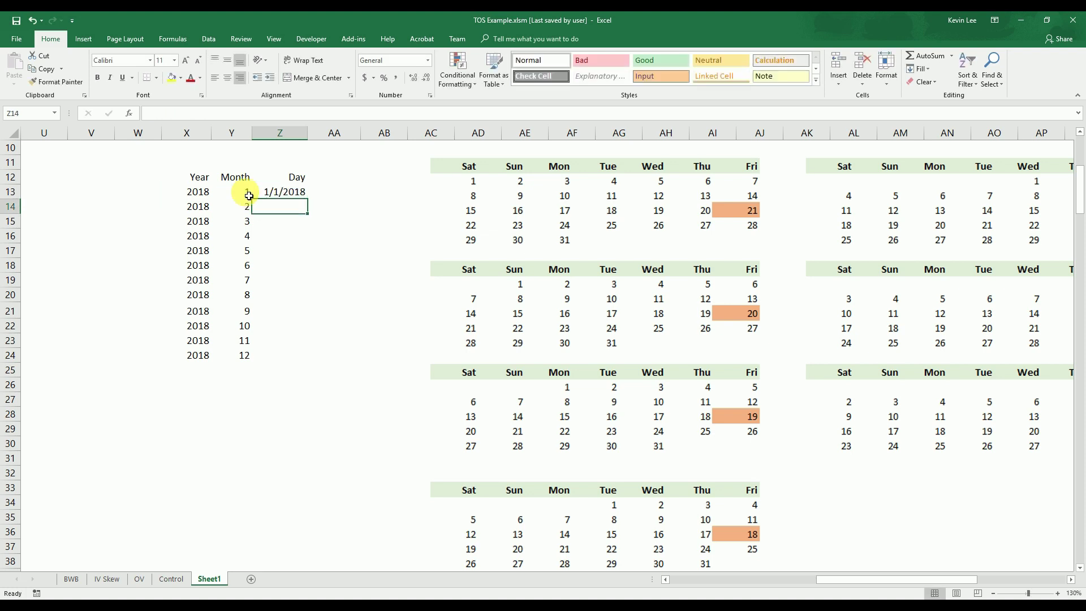
Step: Copy the Z13 date formula down to Z24 and check the filled cells
left_click(303, 194)
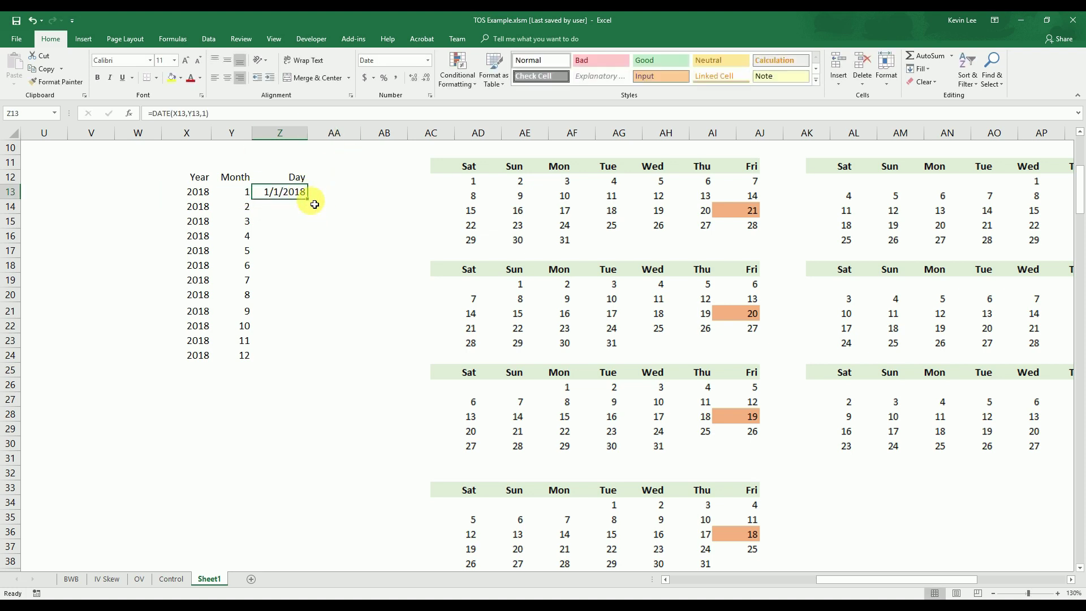
left_click_drag(303, 199, 294, 361)
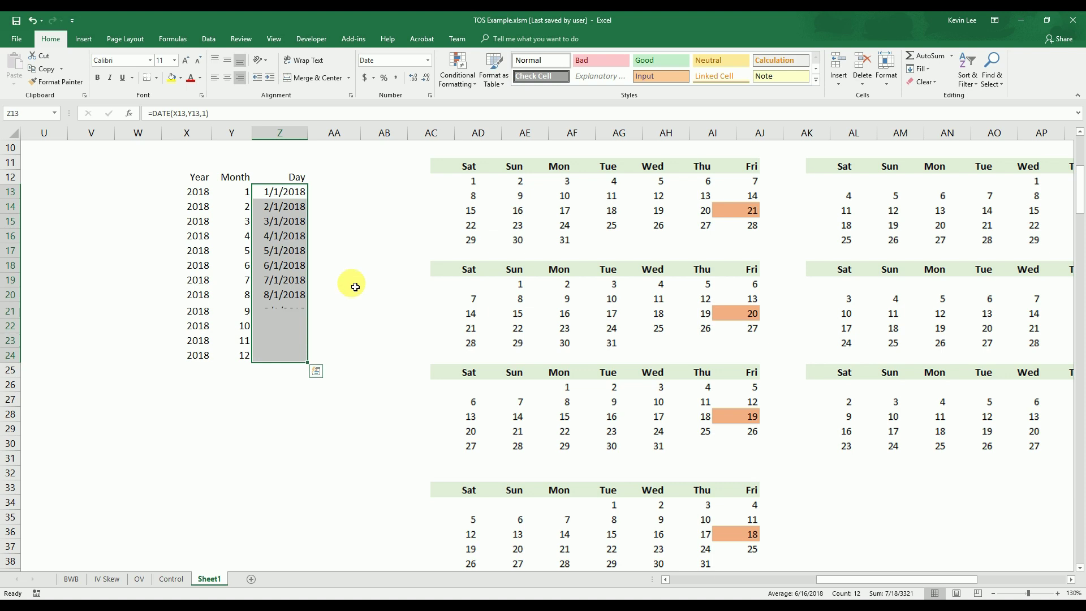
left_click(267, 205)
left_click(281, 221)
left_click(284, 237)
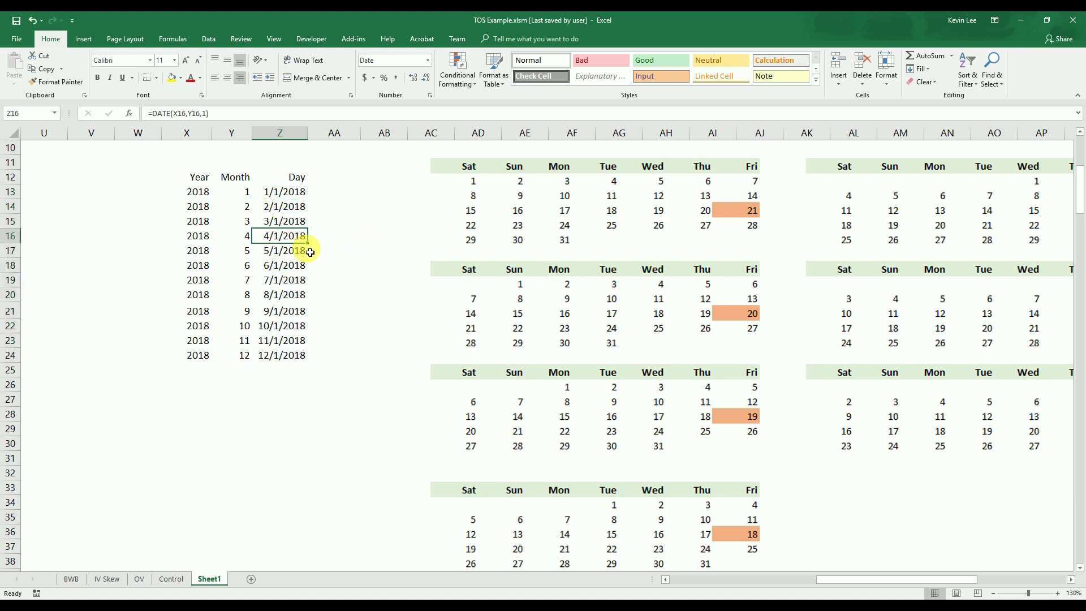
left_click(311, 252)
Step: Review the first-of-month dates in Z13 through Z15 beside the empty column AA
left_click(324, 193)
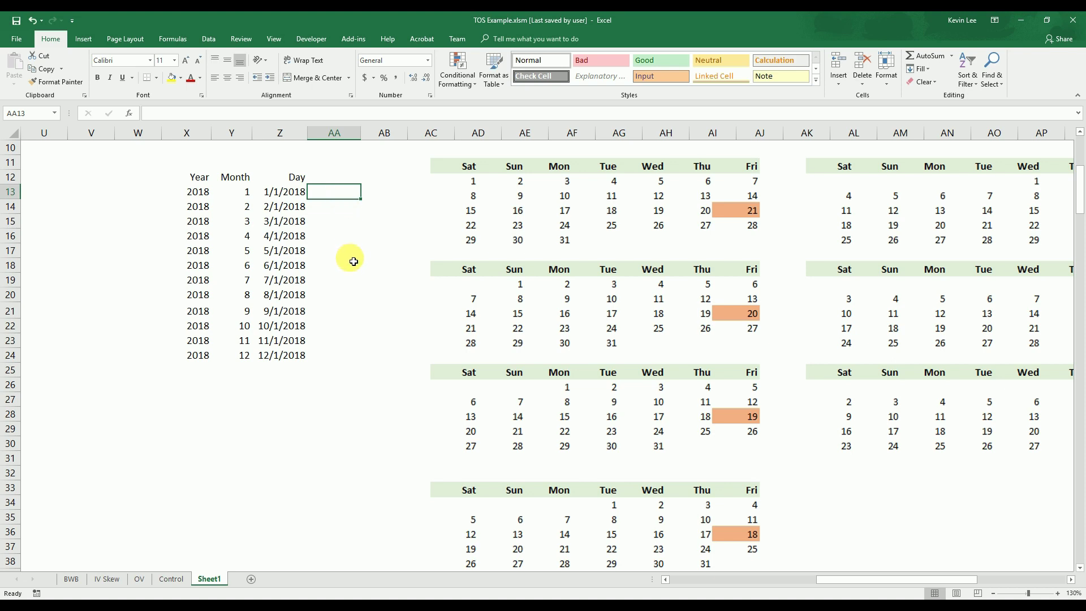
scroll(340, 269, "down", 1)
scroll(369, 267, "up", 2, "ctrl")
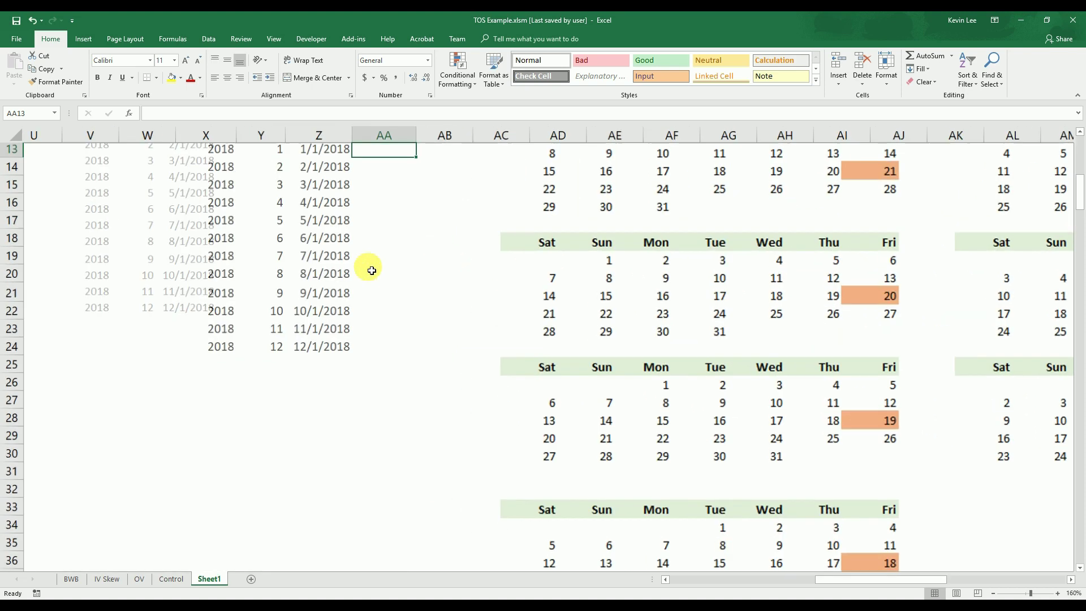
left_click_drag(1081, 195, 1081, 182)
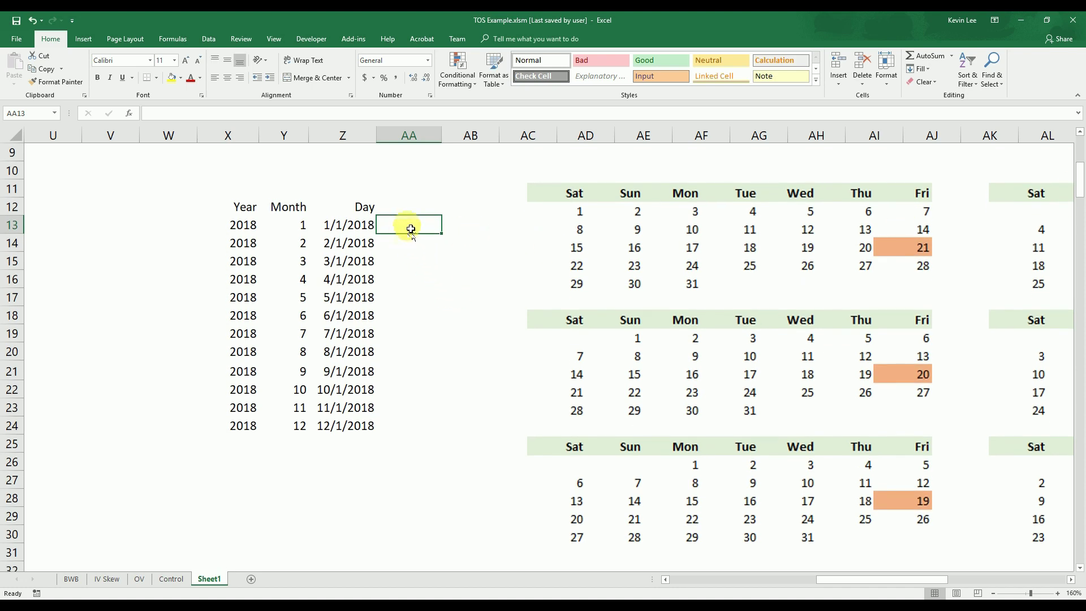
left_click(356, 227)
left_click(348, 243)
left_click(354, 260)
Step: Enter the formula =WEEKDAY(Z13,16) in AA13 to number the first day's weekday with Saturday as 1 and Friday as 7
left_click(421, 229)
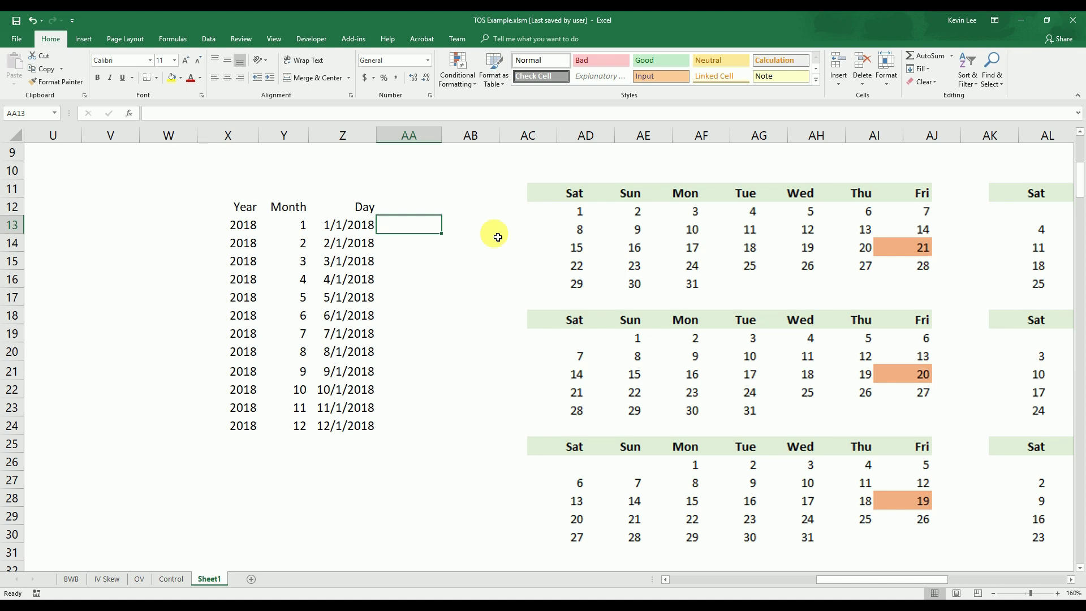
type("=")
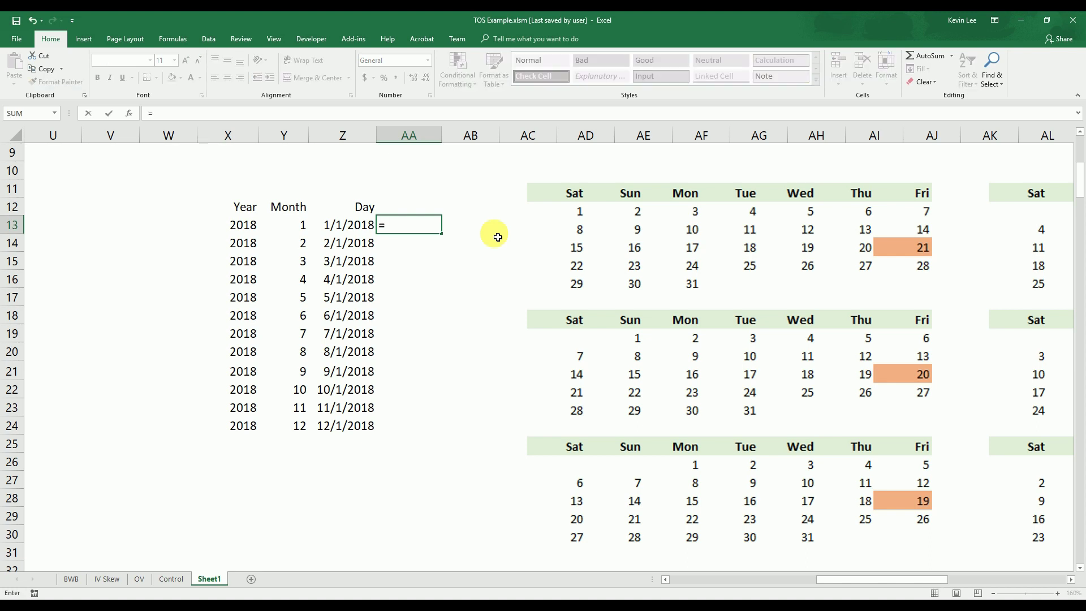
type("weekday(")
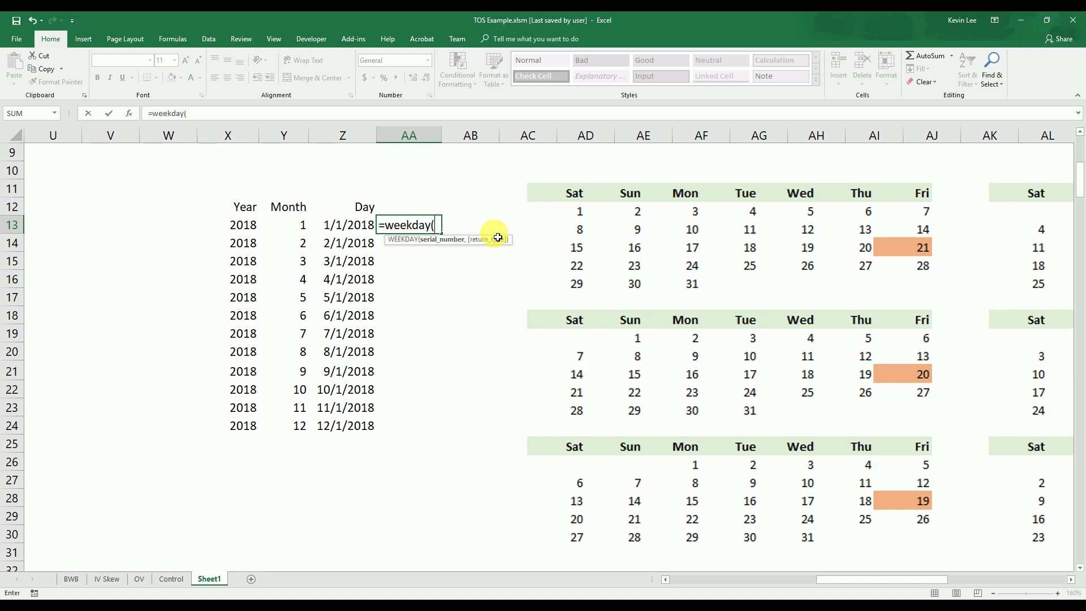
left_click(355, 228)
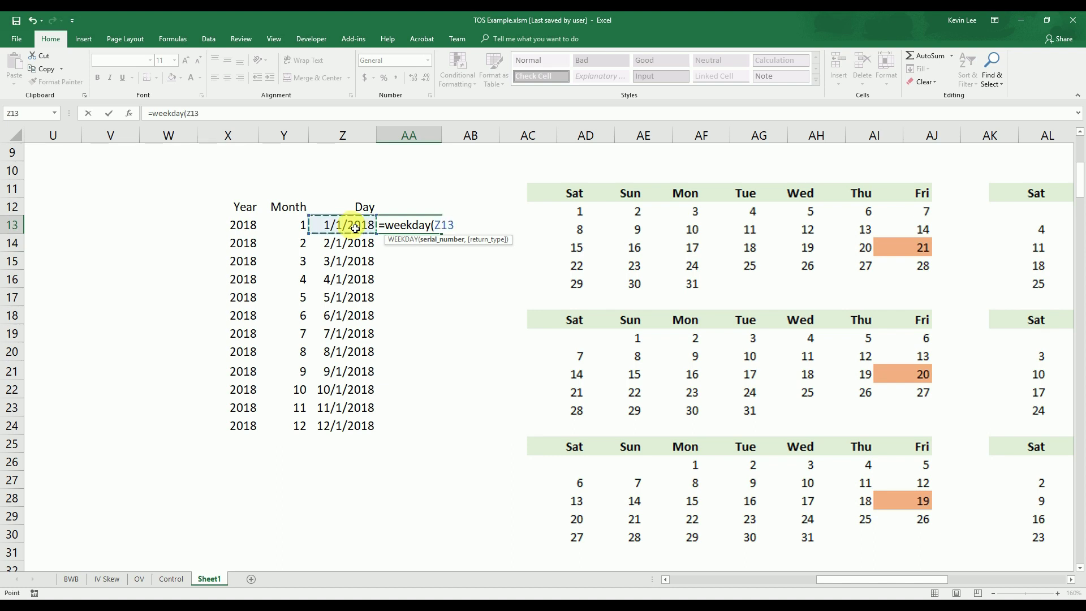
type(",")
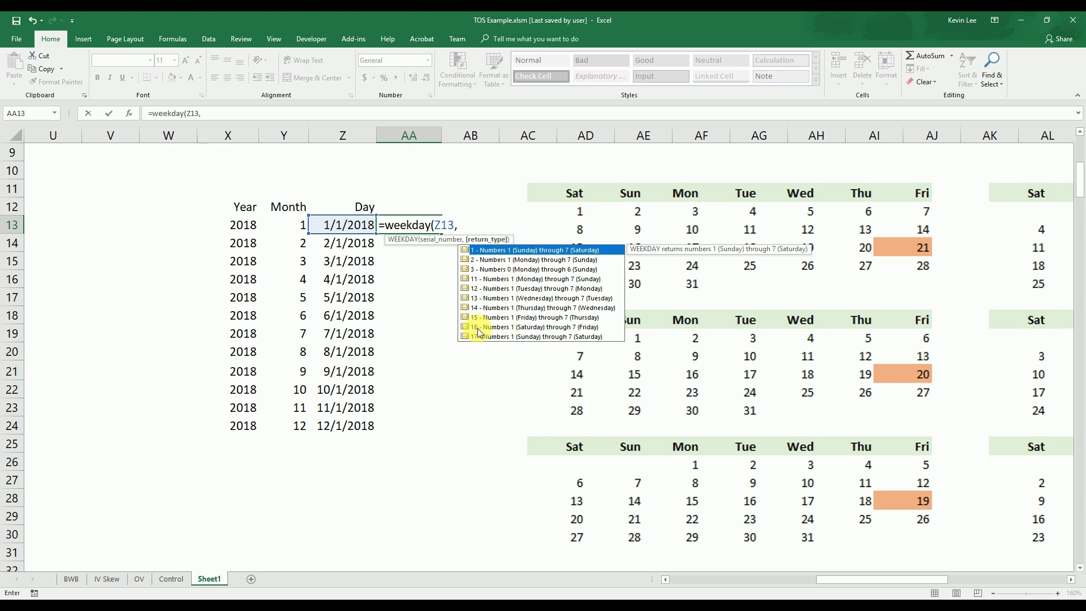
type("16)")
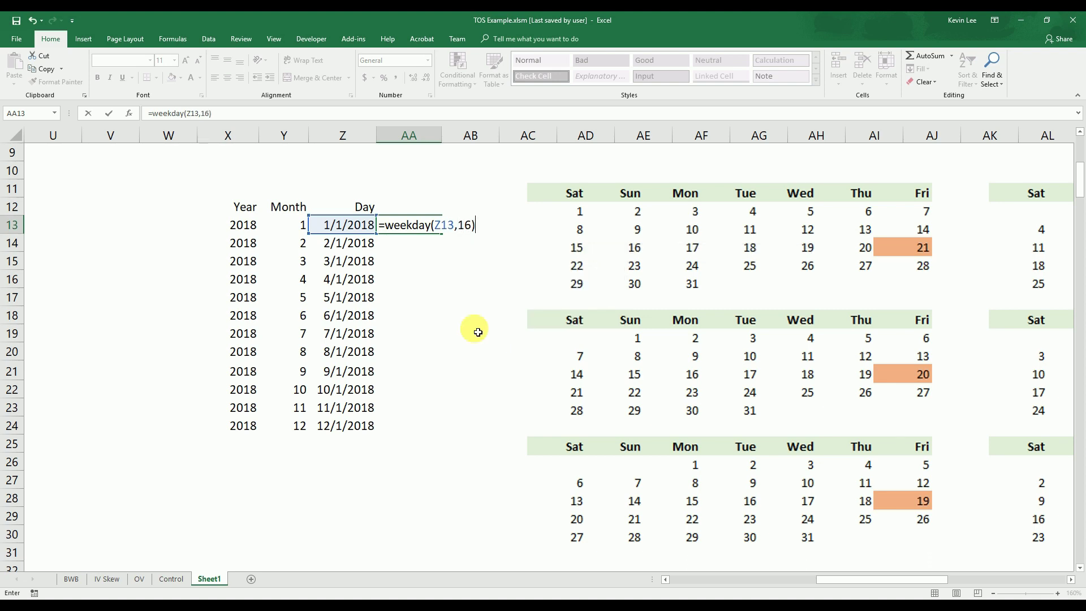
key("Return")
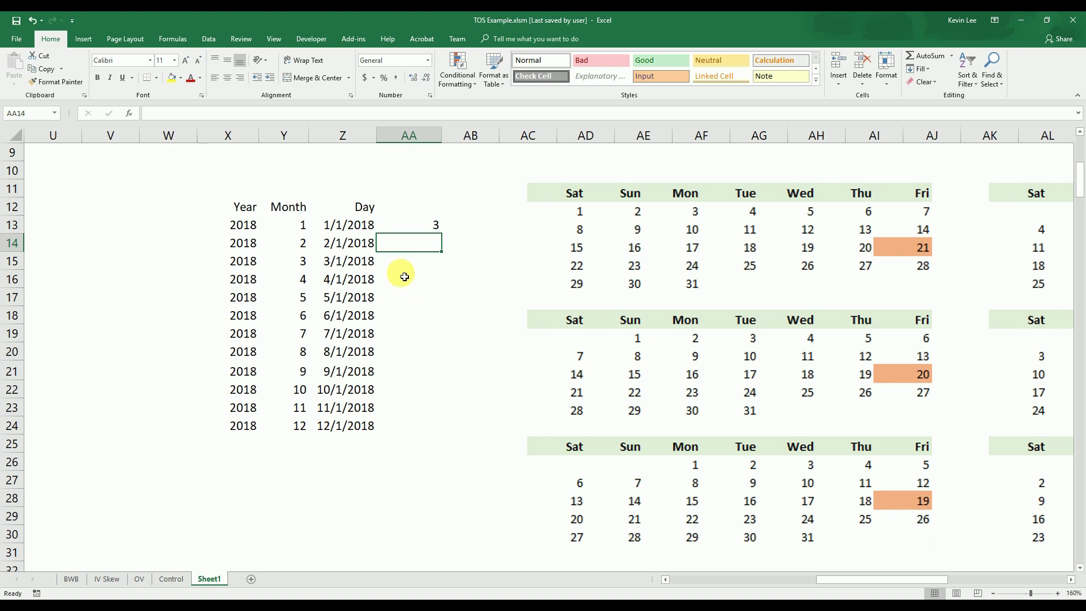
Step: Check the AA13 weekday number against the January 2018 calendar and copy the formula down to AA24
left_click(426, 226)
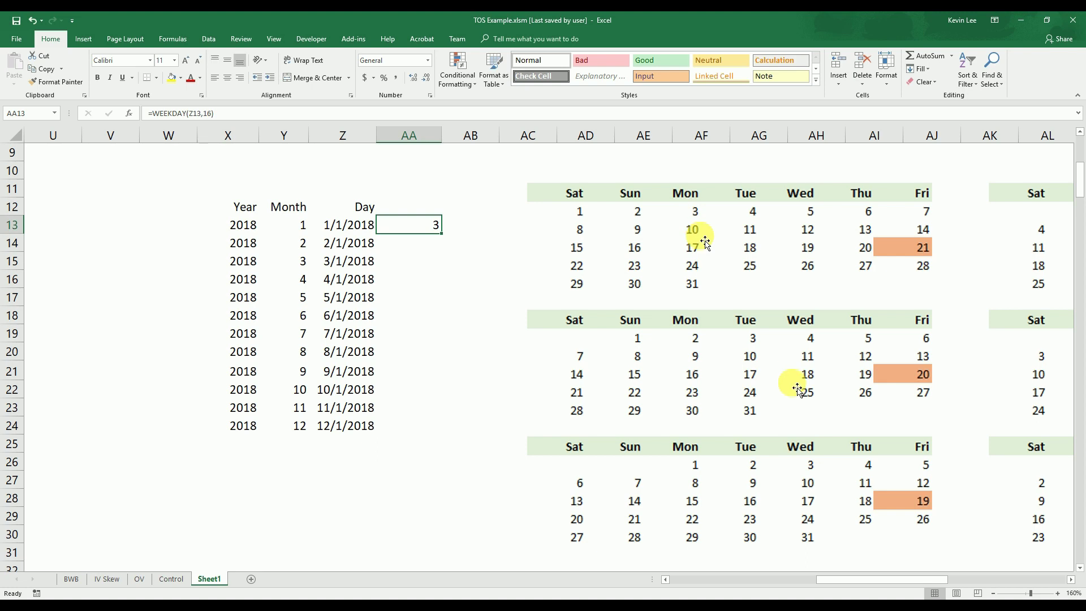
scroll(774, 380, "down", 9)
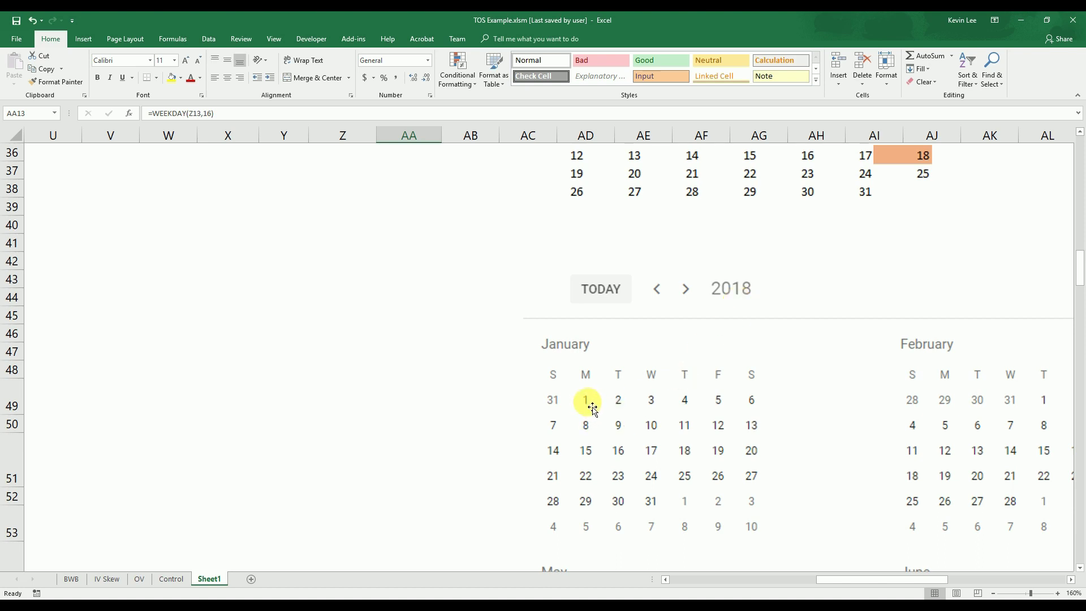
scroll(589, 405, "up", 10)
left_click_drag(441, 290, 432, 484)
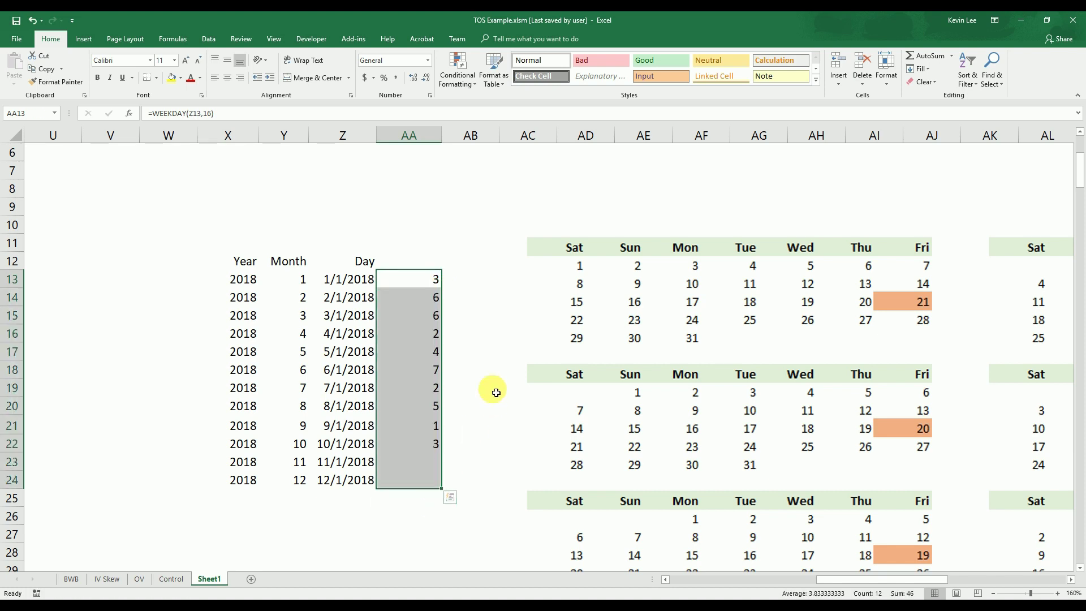
Step: Inspect the copied weekday formulas in AA14 through AA19
left_click(433, 303)
left_click(433, 317)
left_click(432, 334)
left_click(430, 359)
left_click(429, 371)
left_click(429, 390)
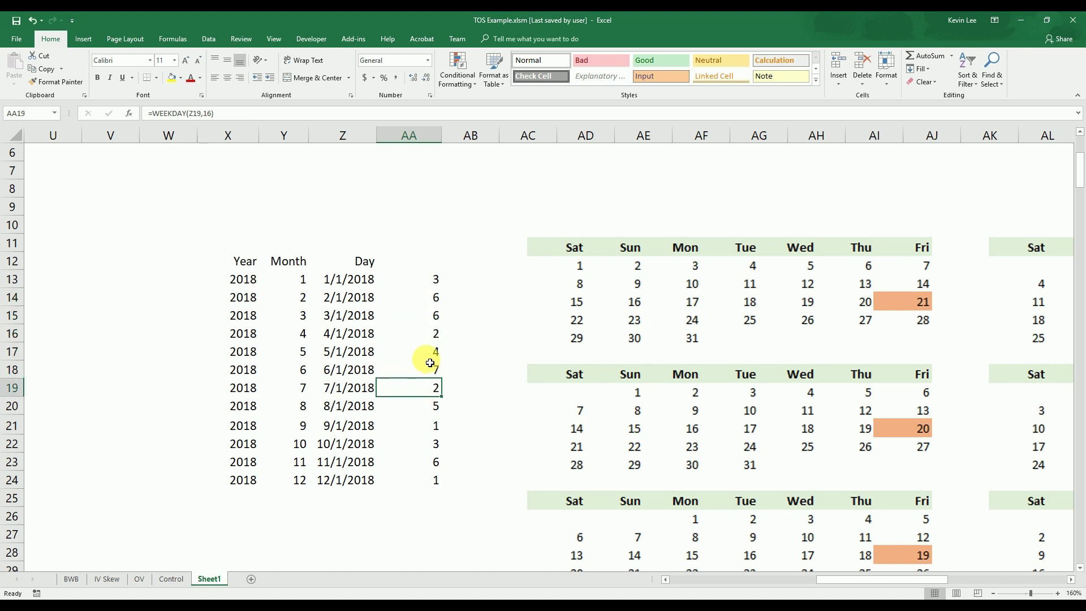
Step: Compare the February and May weekday numbers in AA14 and AA17 with the 2018 calendar and the sample month grids
left_click(430, 307)
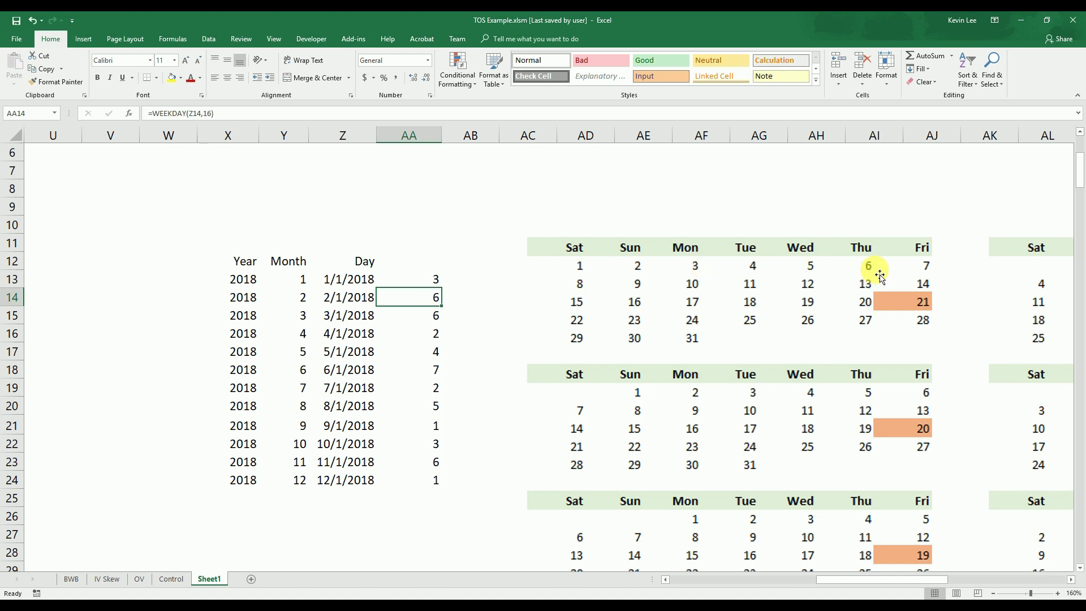
scroll(662, 375, "down", 10)
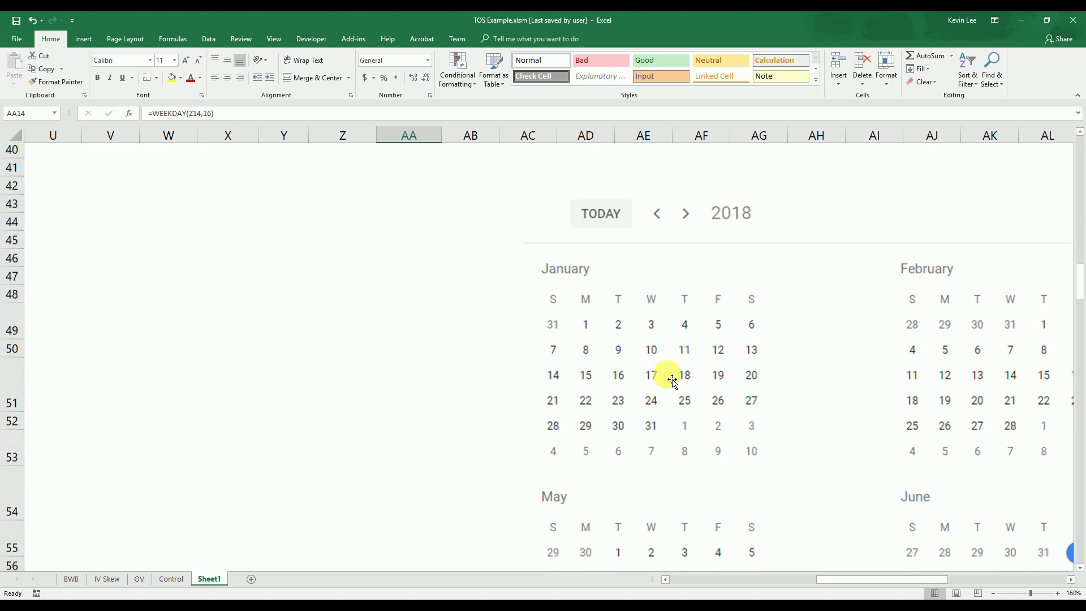
scroll(655, 376, "down", 2)
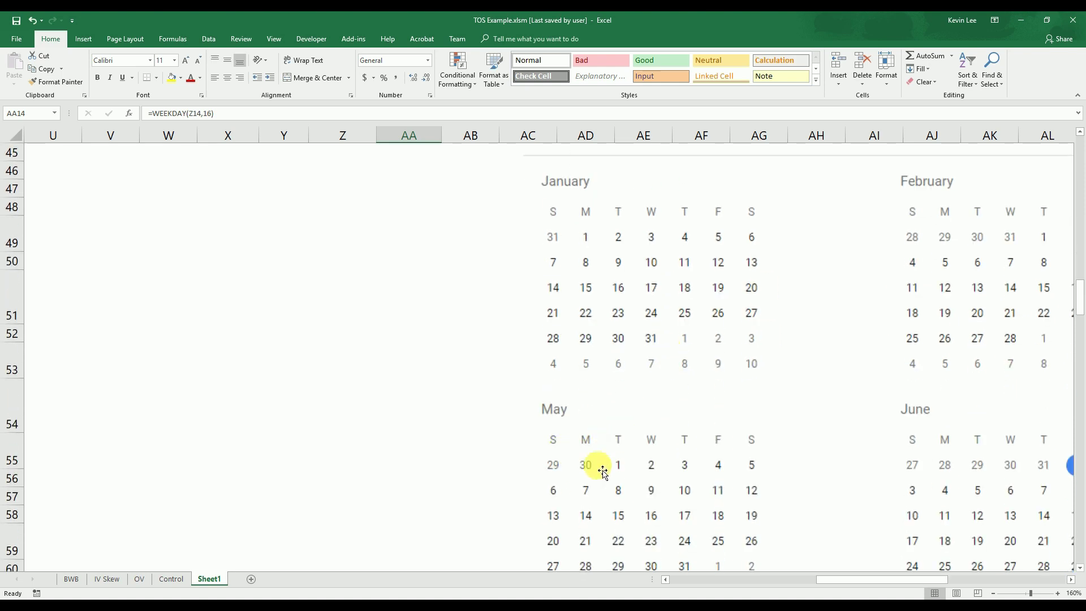
scroll(432, 413, "up", 12)
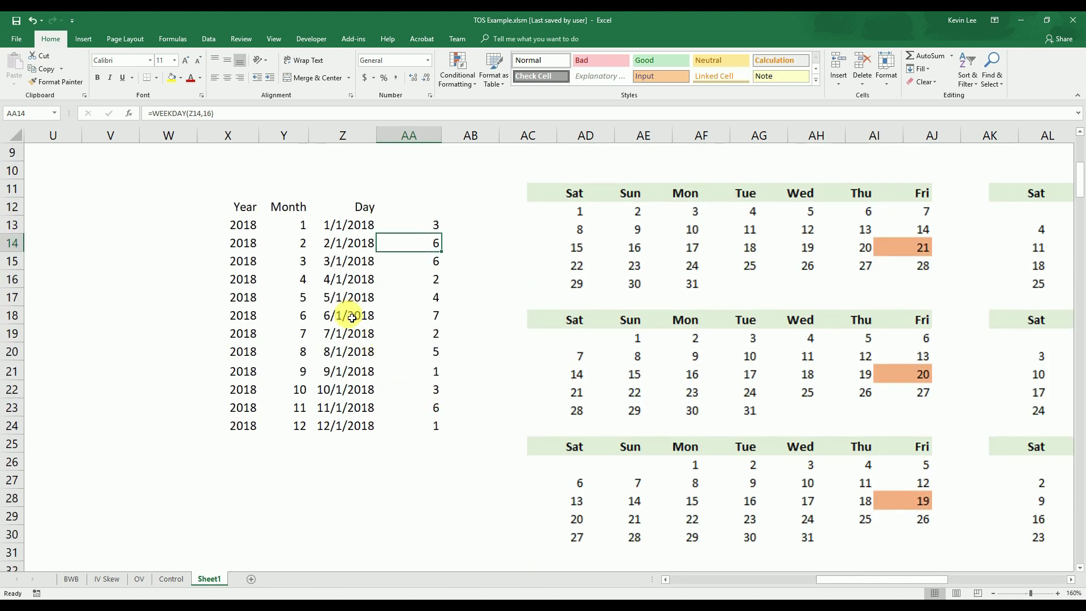
left_click(347, 297)
left_click(433, 299)
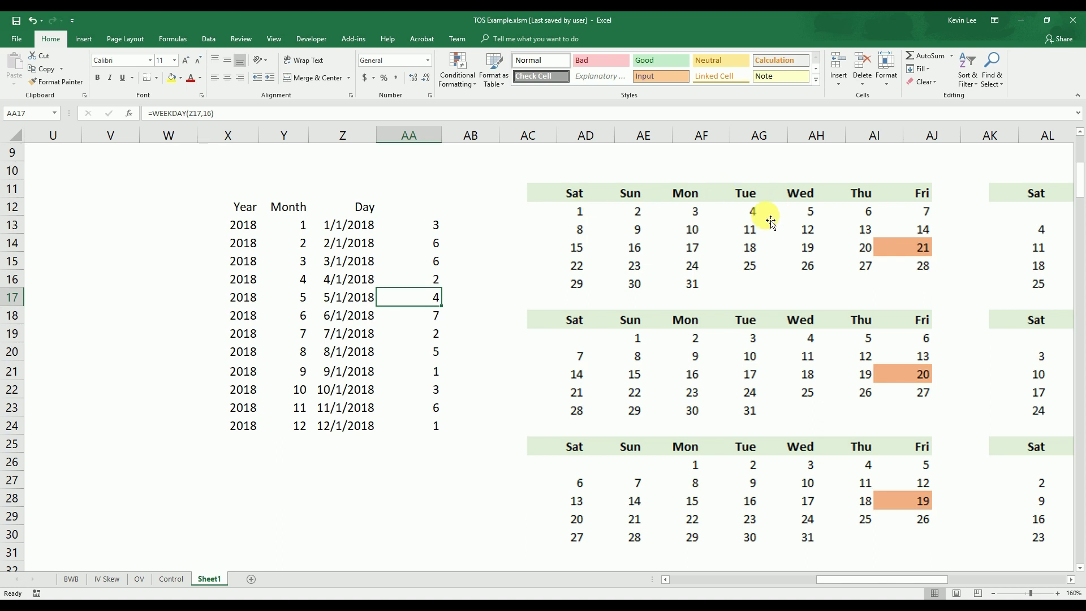
left_click(478, 299)
left_click(432, 301)
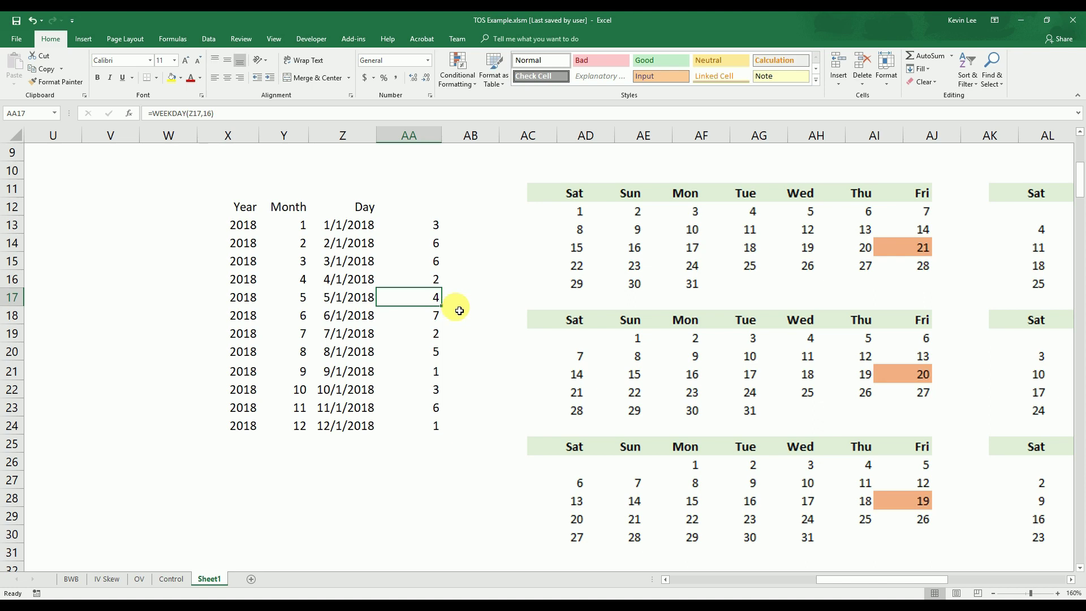
Step: Enter the formula =22-AA13 in AB13 to get the day number of January's third Friday
left_click(463, 226)
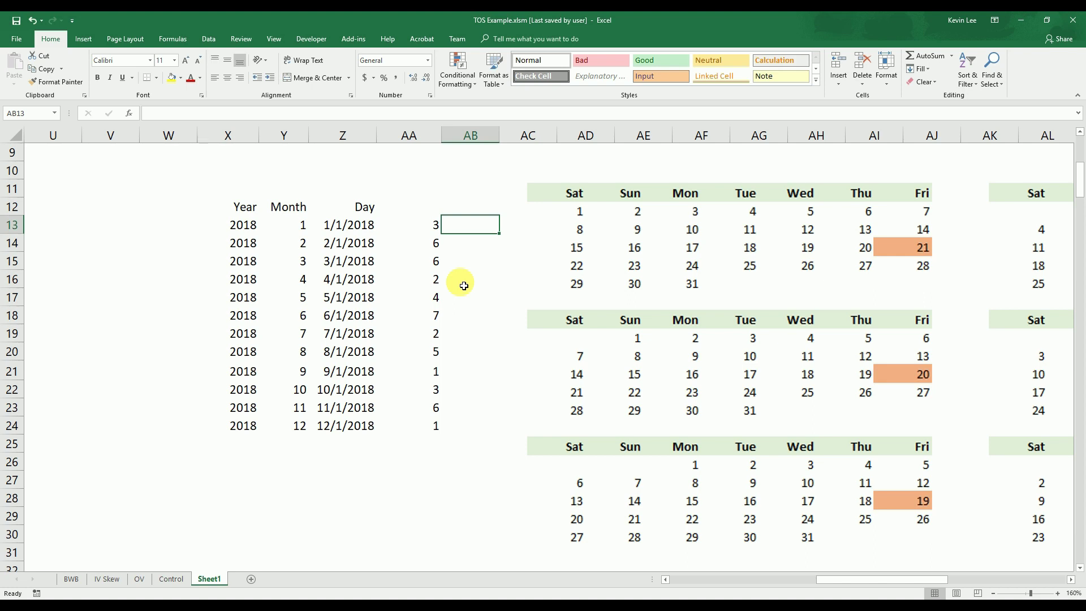
left_click(437, 225)
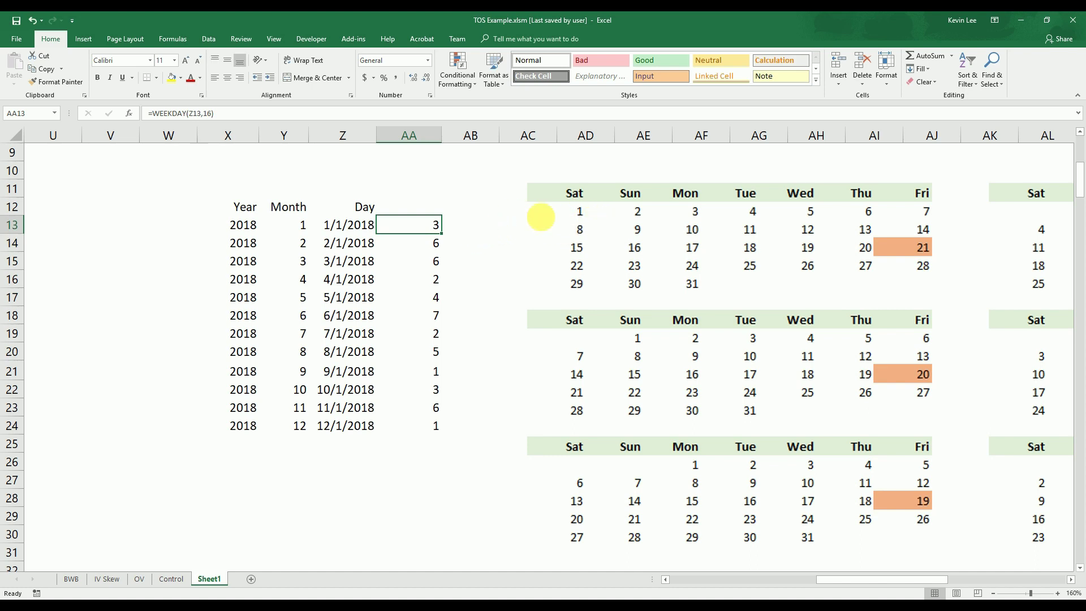
left_click(481, 230)
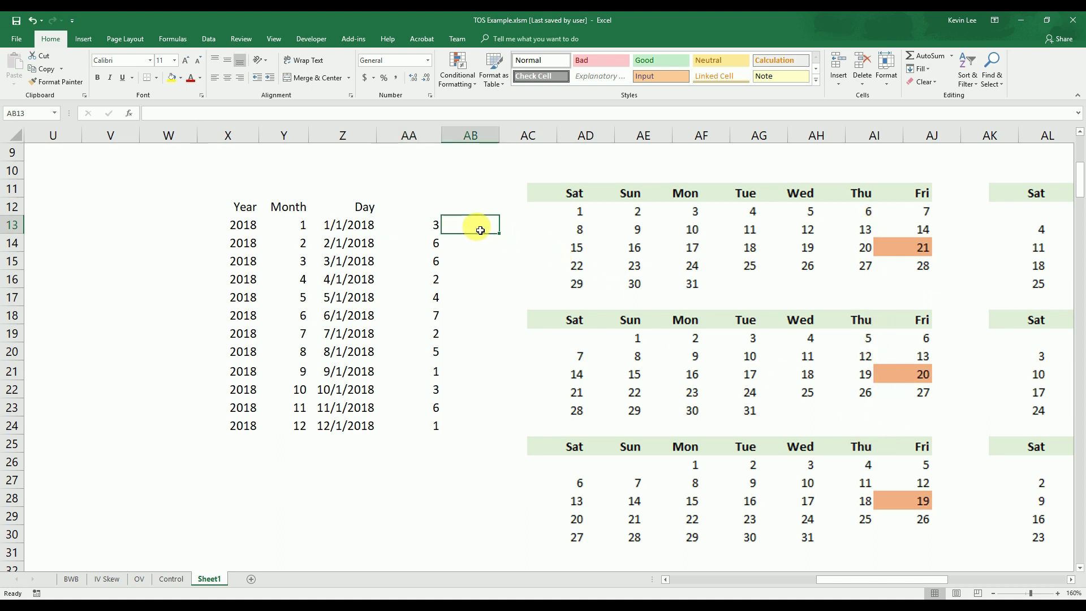
type("22")
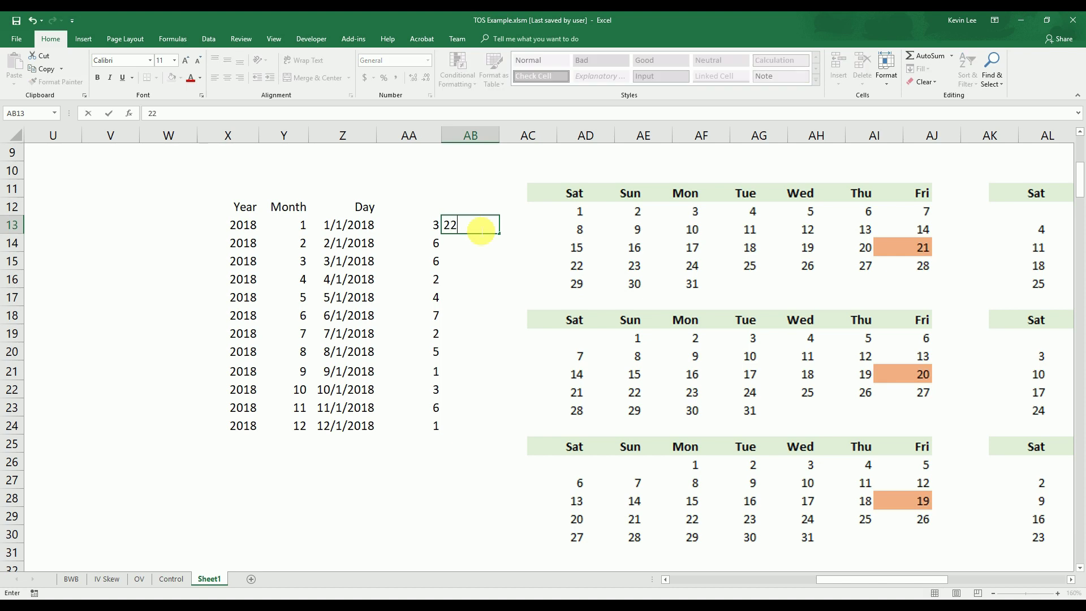
key("BackSpace")
key("BackSpace")
type("=22")
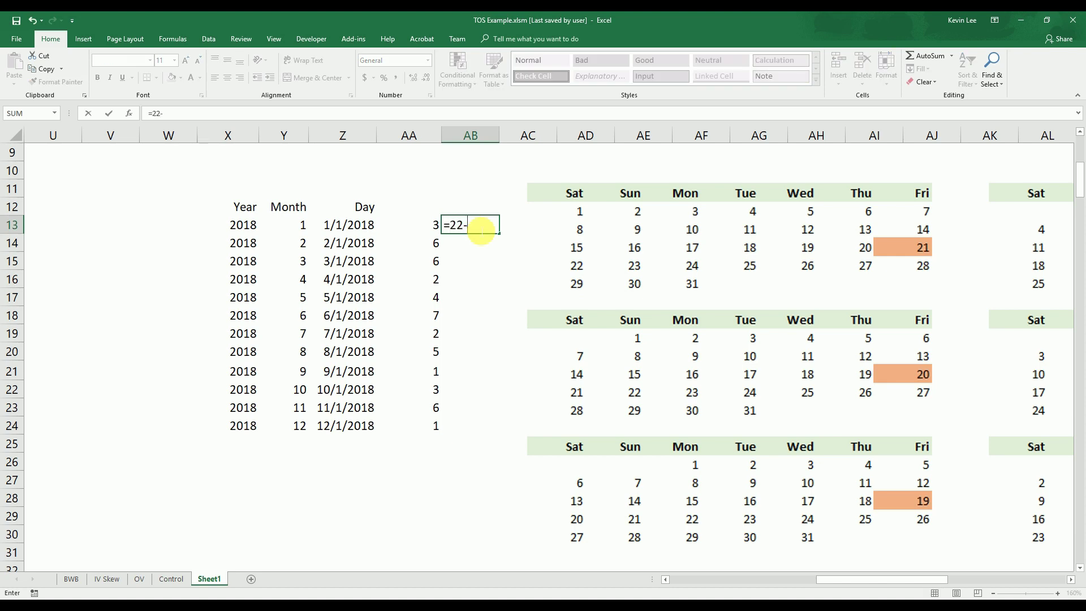
type("-")
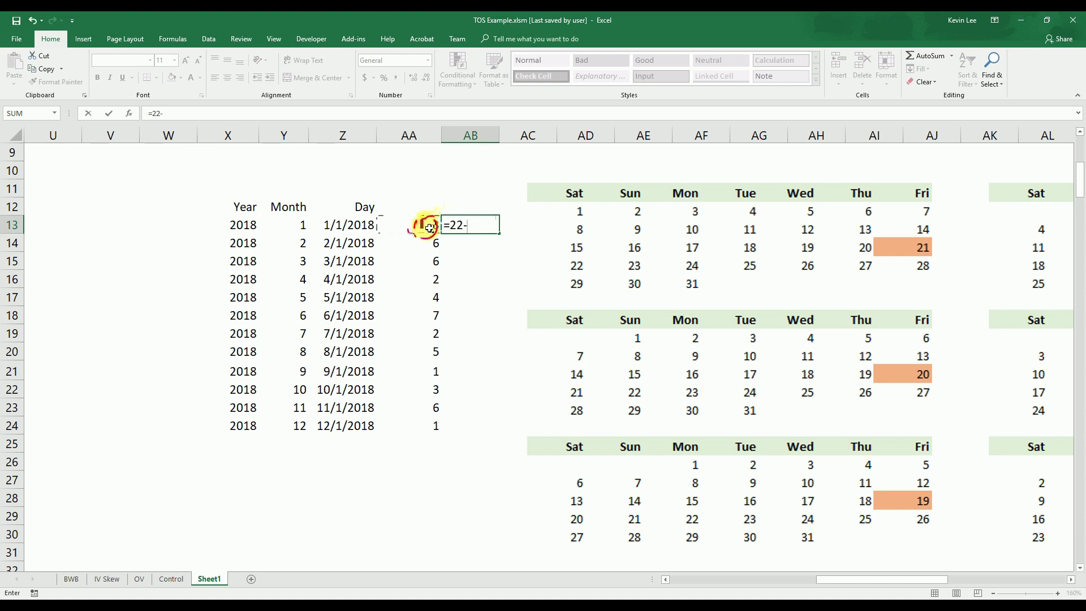
left_click(430, 231)
key("Return")
key("Up")
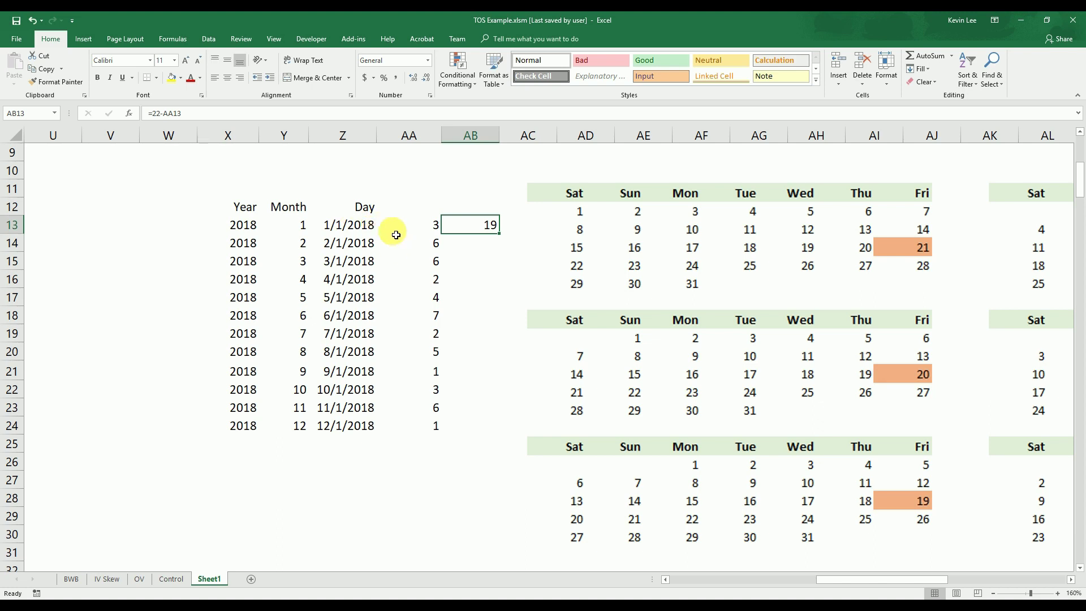
Step: Check the AB13 expiration day against the January 2018 calendar and copy its formula down to AB24
scroll(564, 357, "down", 10)
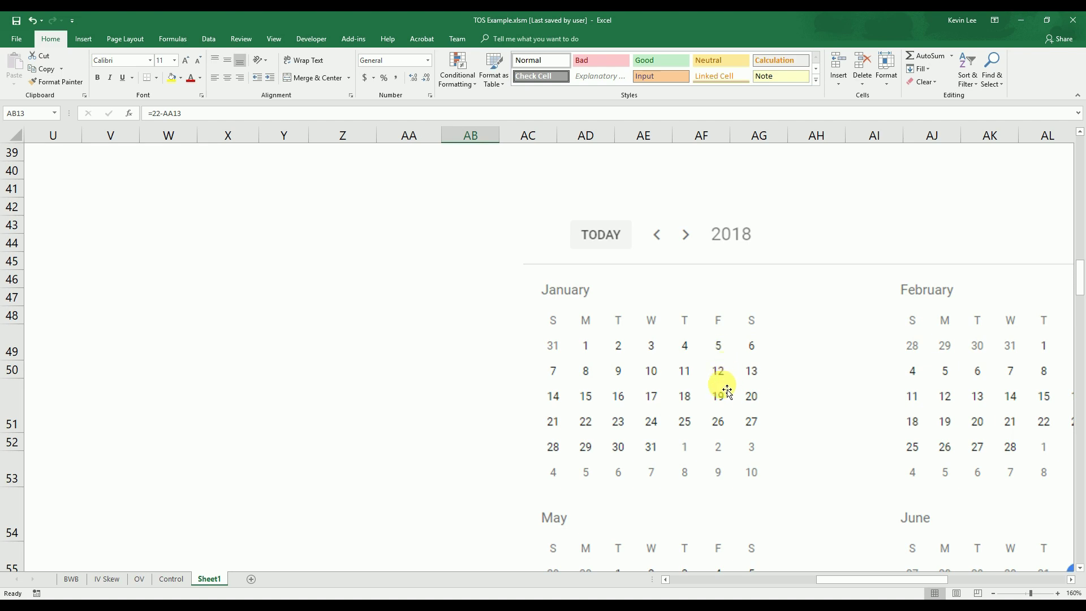
scroll(724, 401, "up", 10)
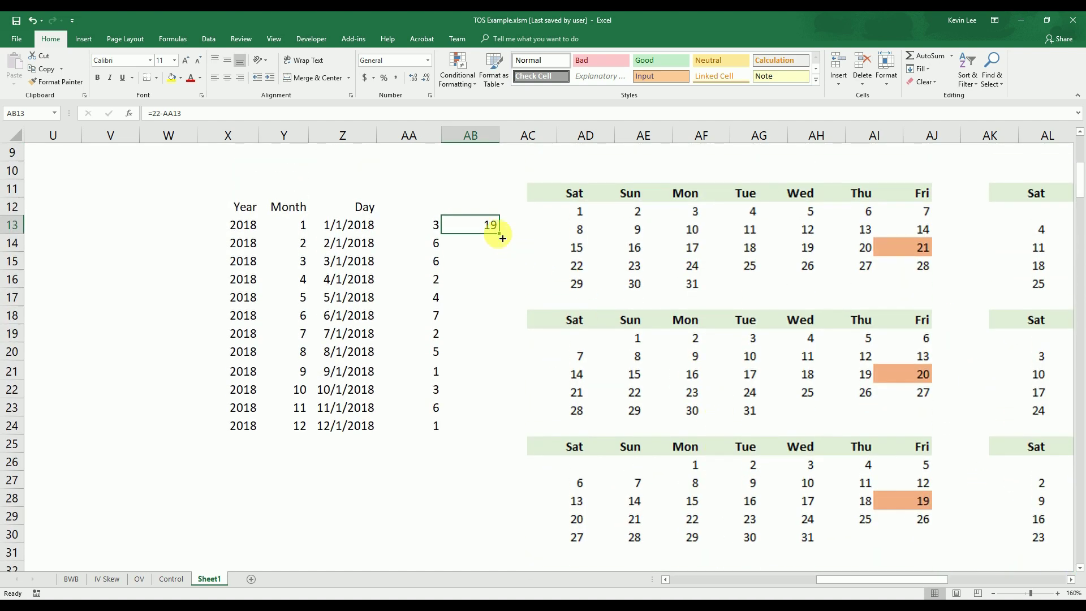
double_click(499, 232)
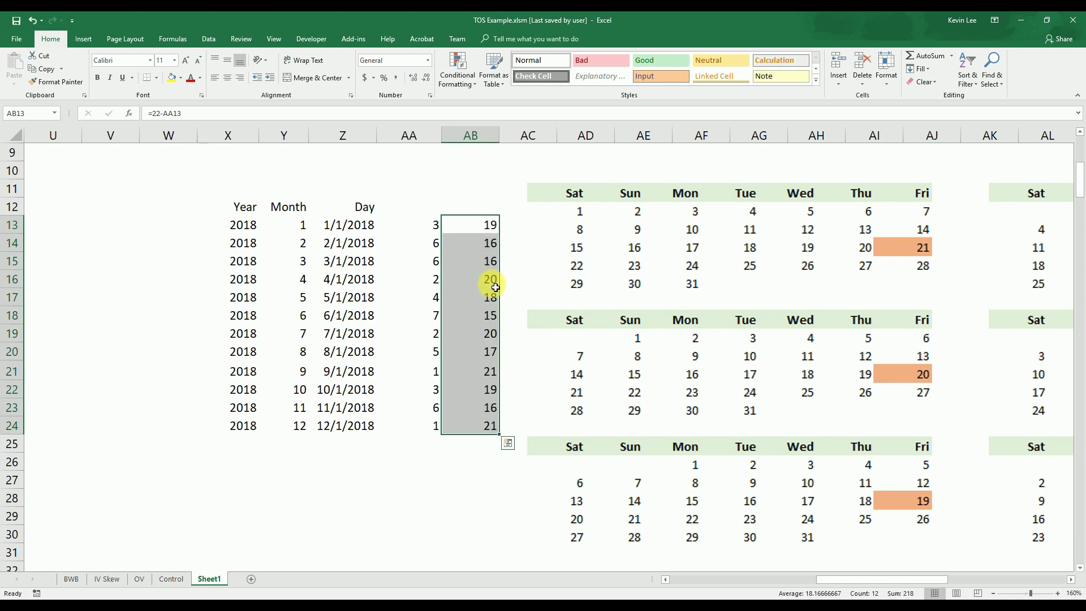
Step: Compare the calculated expiration days in column AB with the third Fridays of April through August in the 2018 calendar
left_click(495, 285)
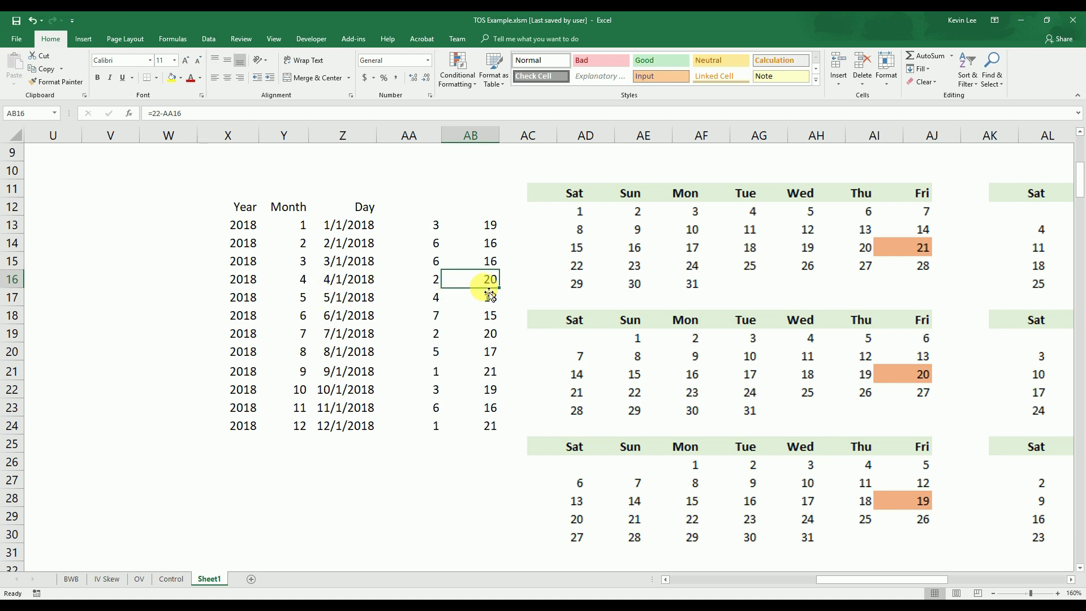
scroll(577, 358, "down", 12)
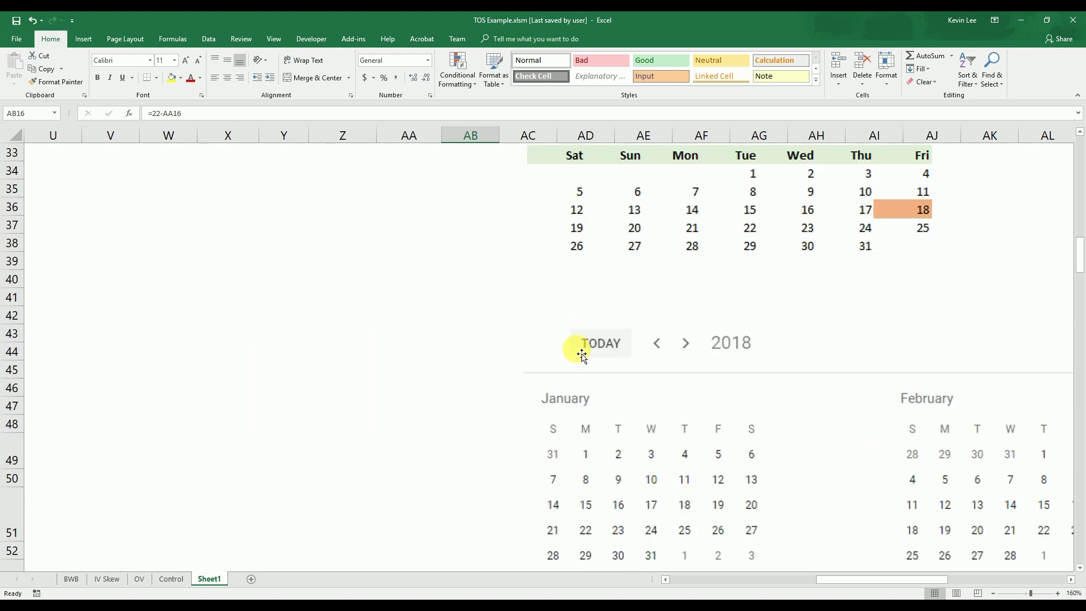
scroll(812, 485, "up", 1)
left_click_drag(854, 581, 959, 577)
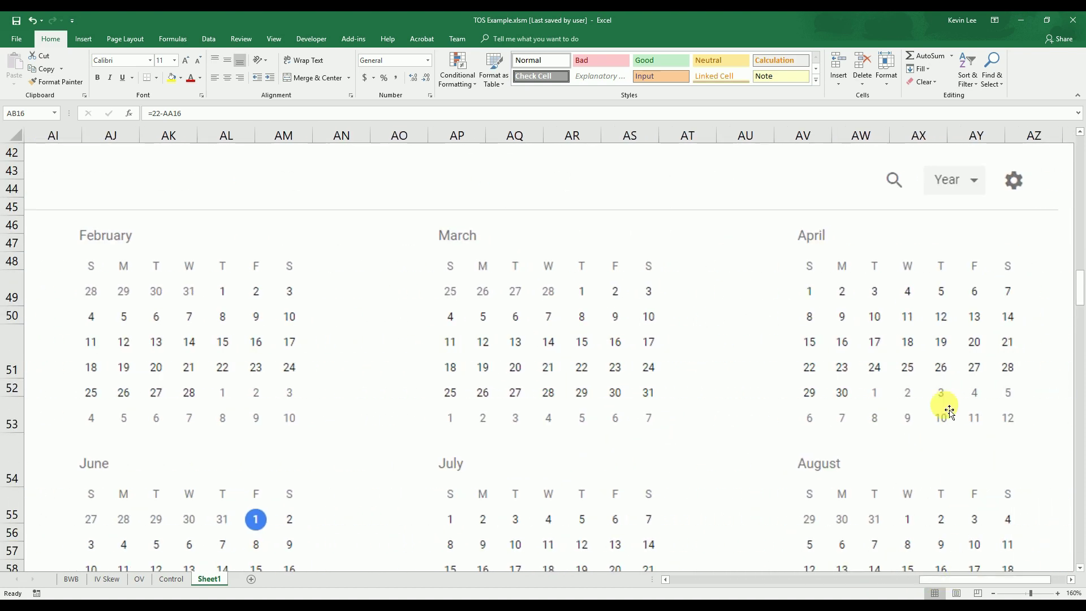
scroll(869, 492, "down", 2)
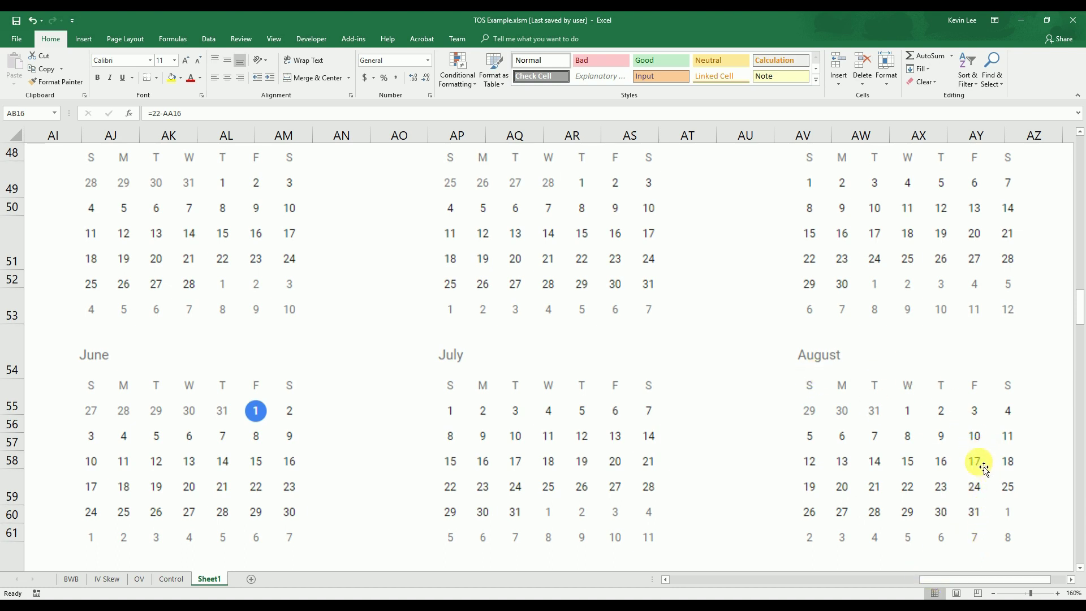
left_click_drag(971, 578, 857, 575)
scroll(854, 460, "up", 11)
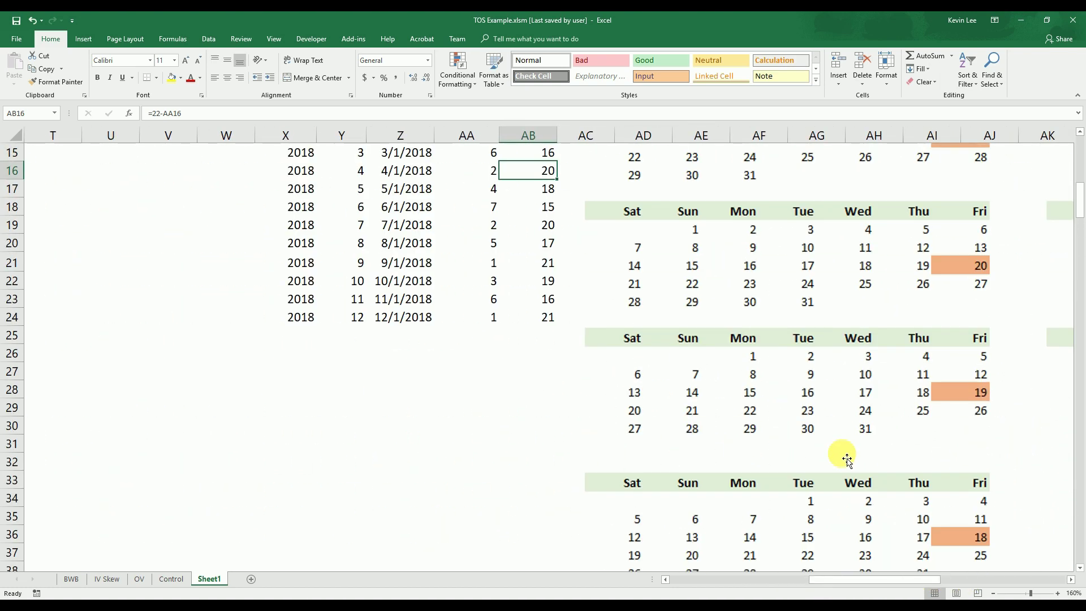
Step: Rewrite the Z13 date formula as =22-WEEKDAY(DATE(X13,Y13,1),16) so it combines the weekday and third-Friday calculations
scroll(847, 459, "up", 2)
left_click(548, 360)
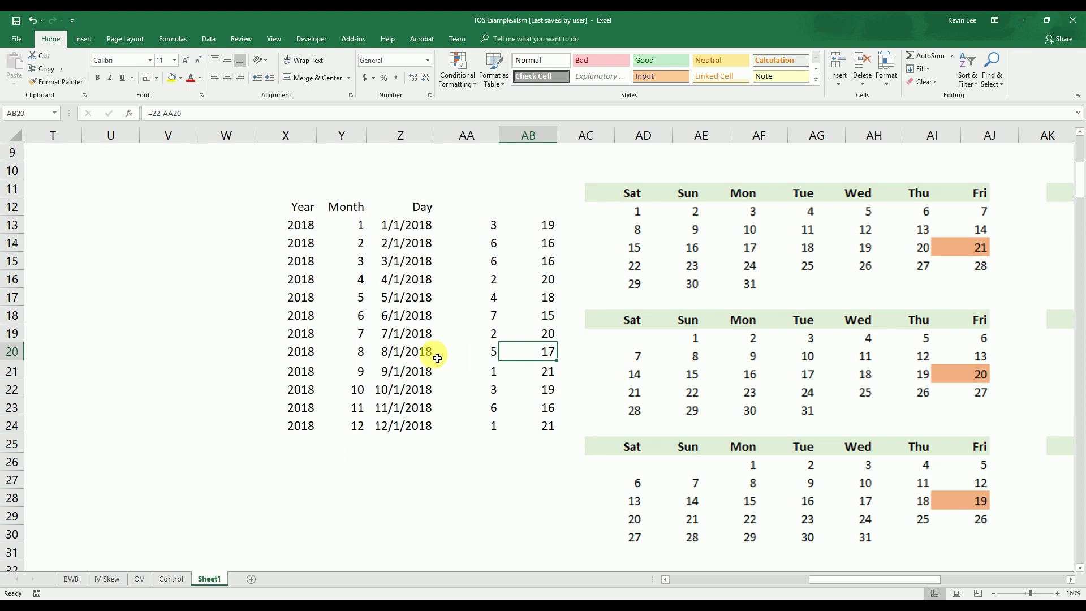
left_click(550, 226)
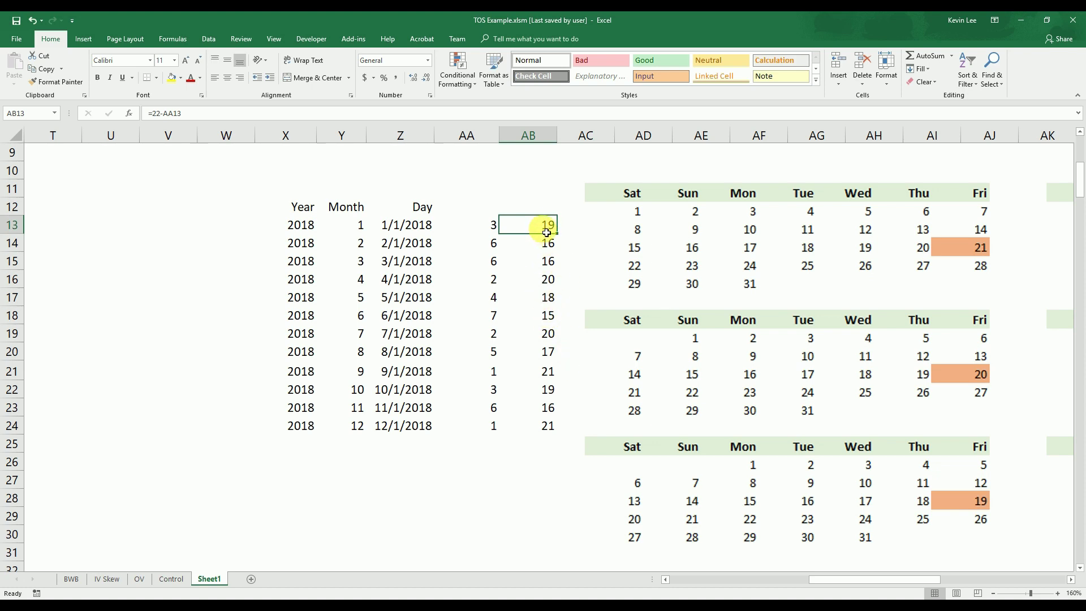
left_click(485, 225)
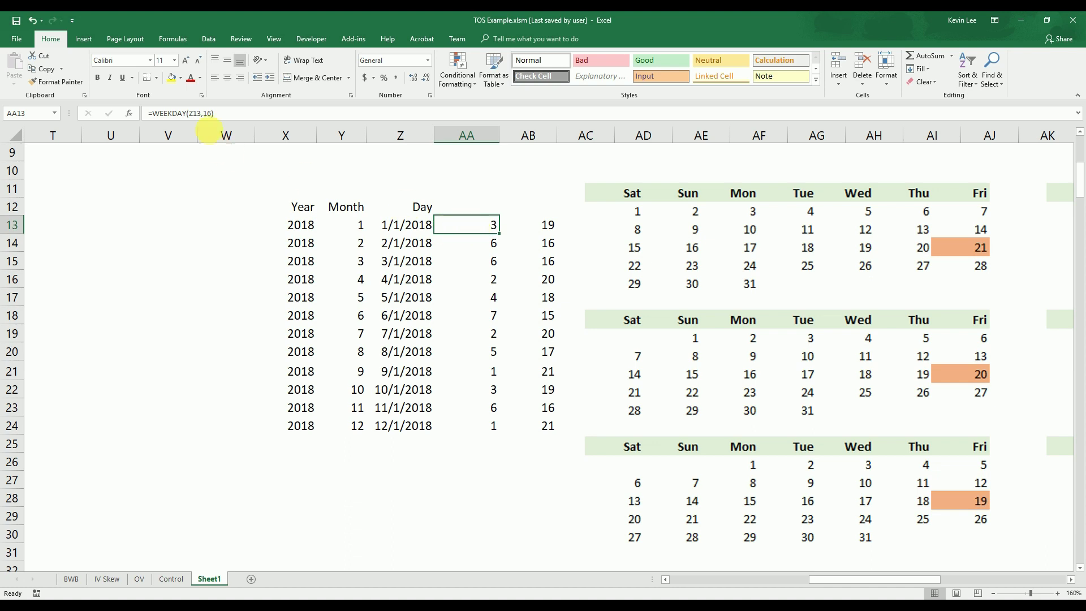
left_click(406, 233)
left_click(155, 114)
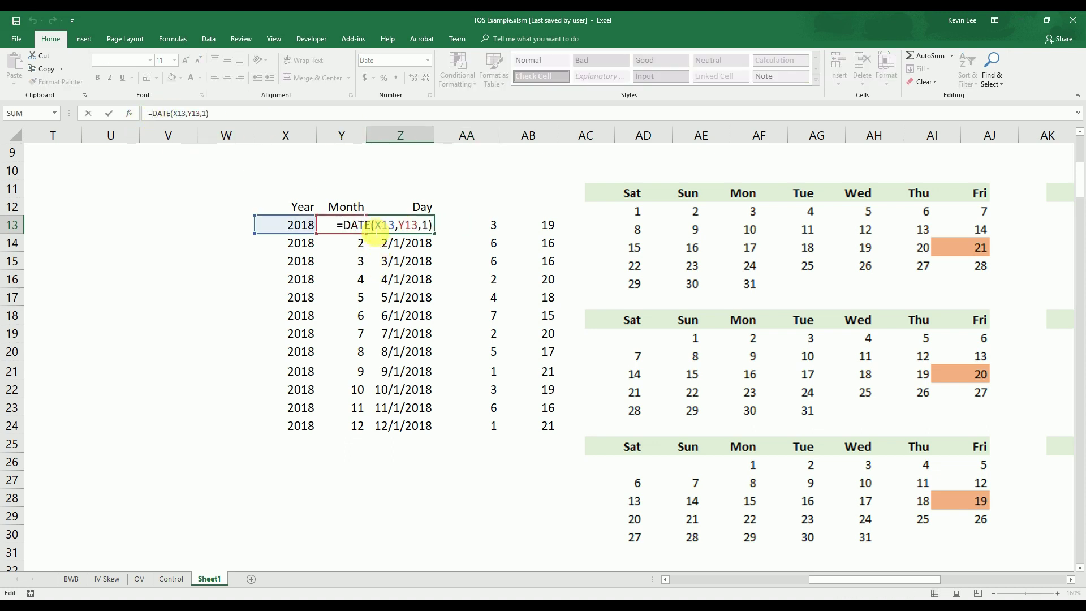
type("weekd")
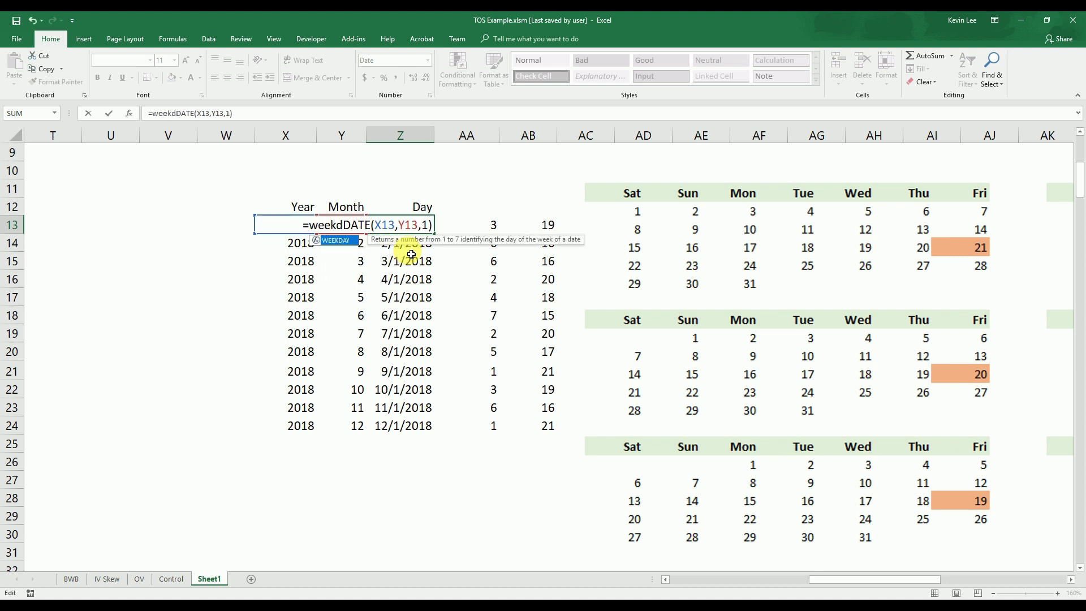
type("ay(")
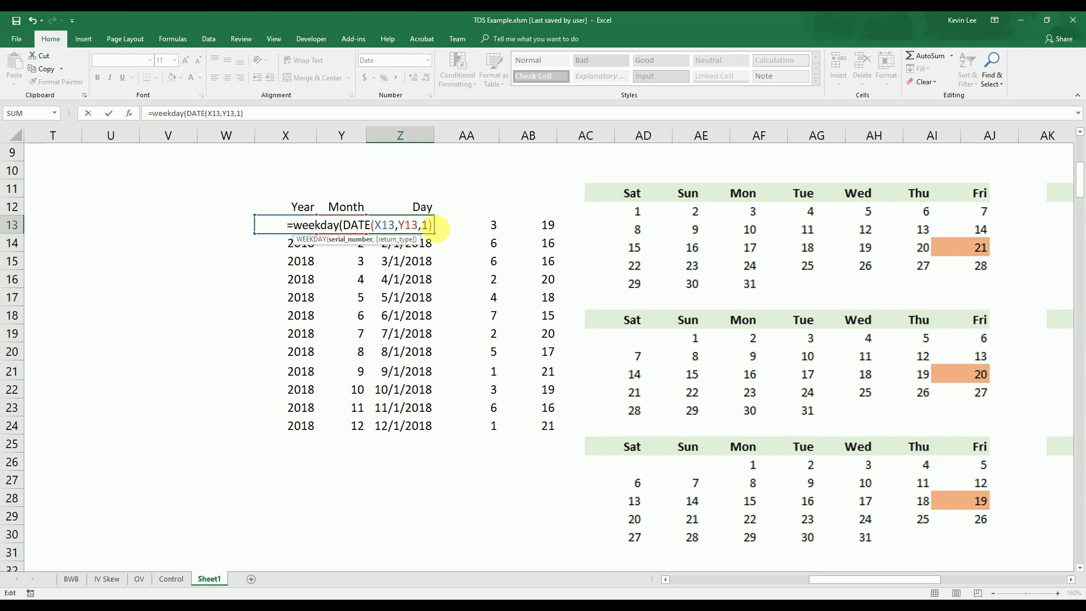
type(",")
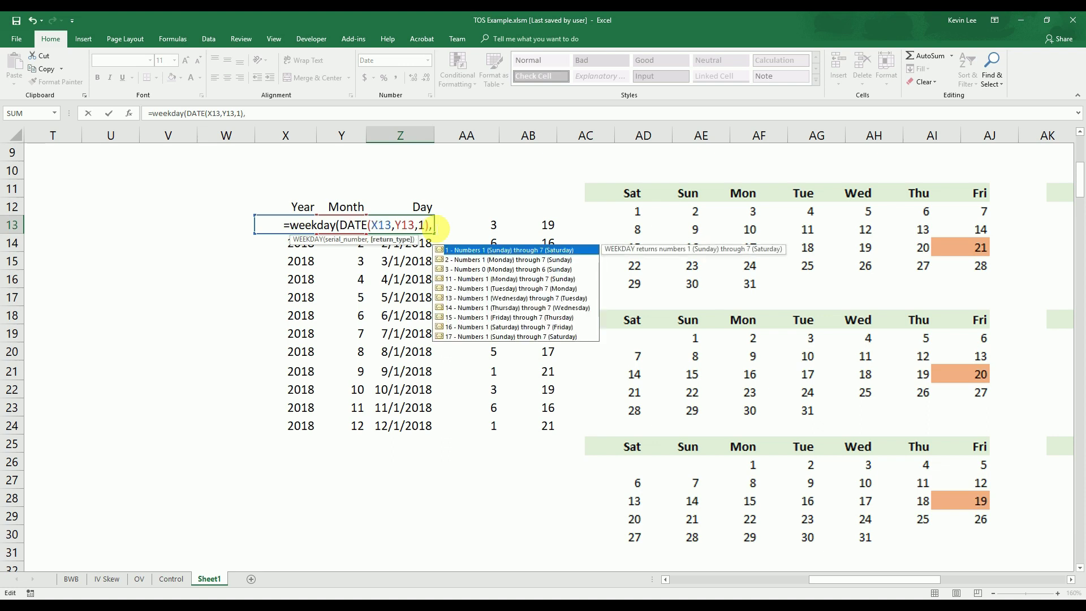
type("16")
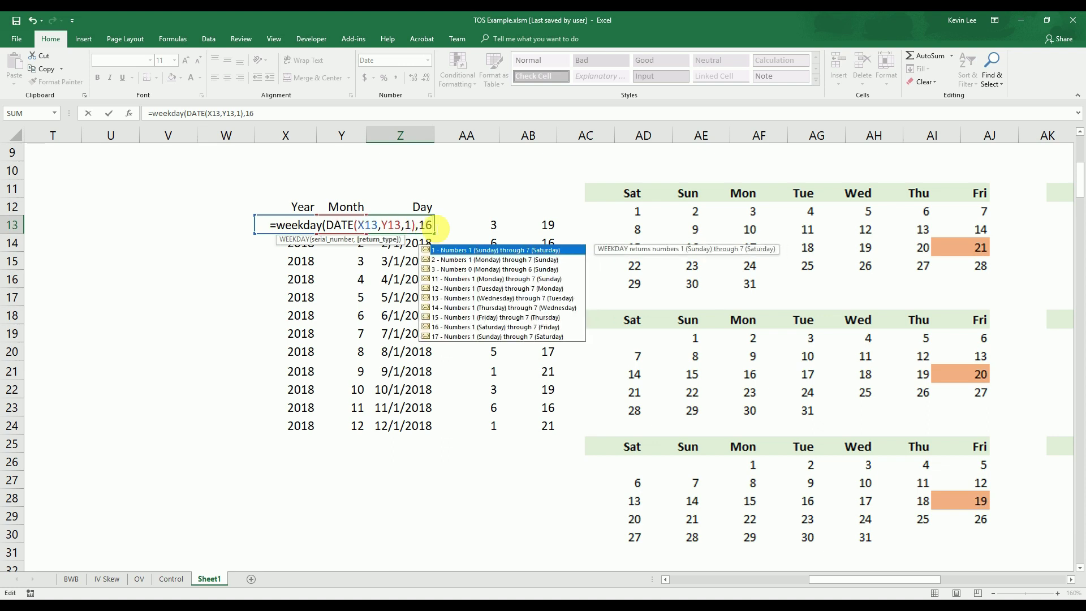
type(")")
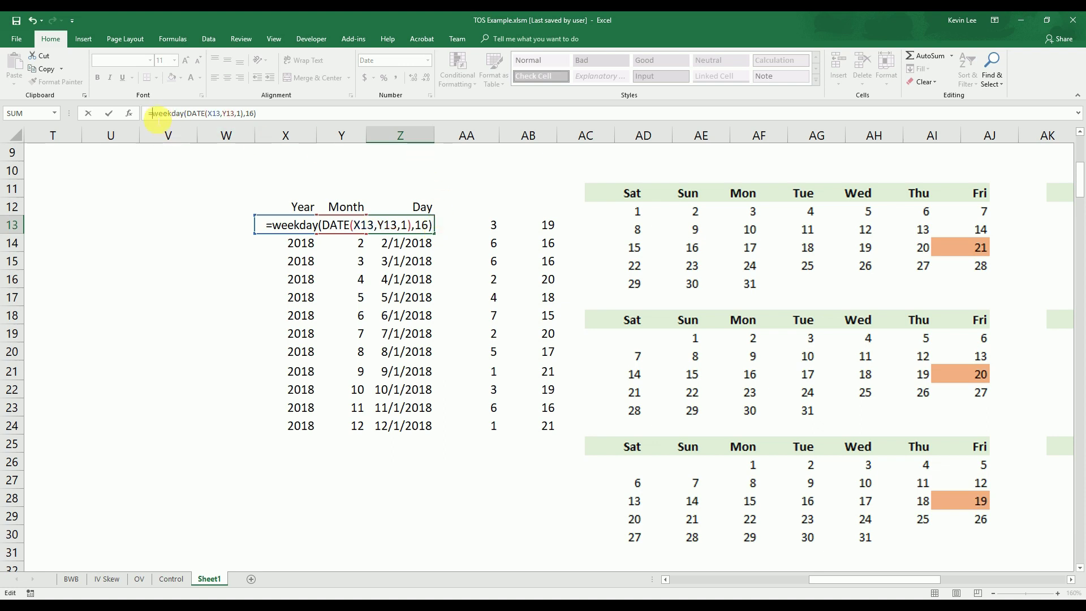
type("22-")
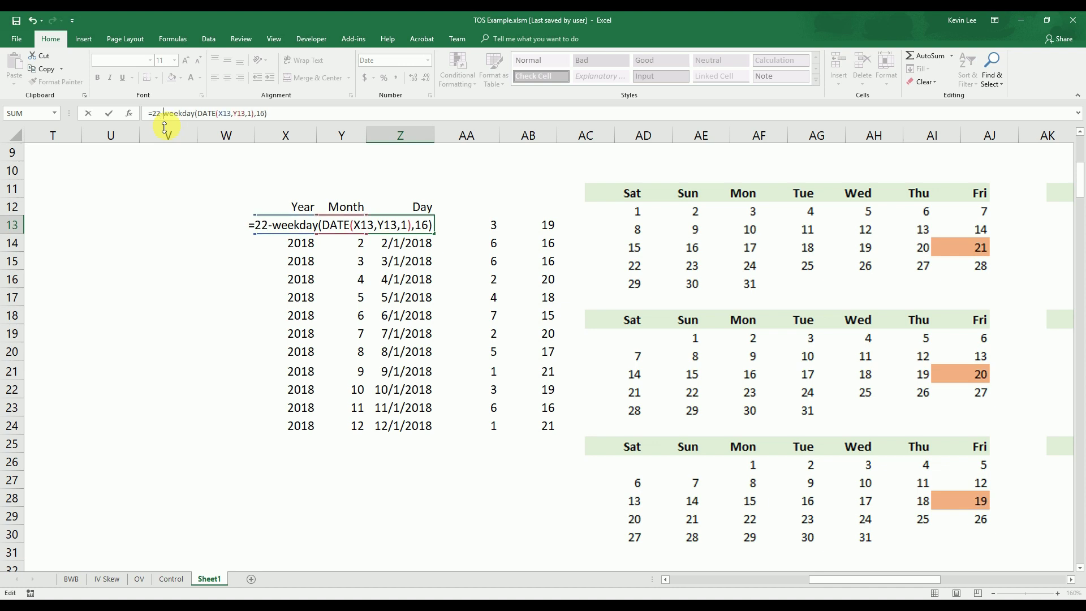
key("Return")
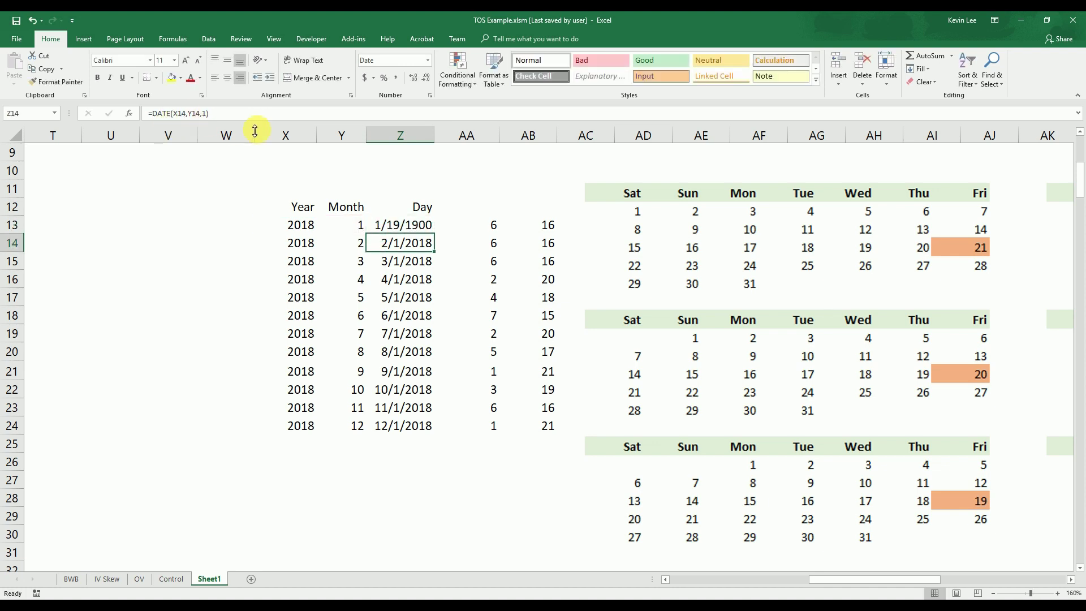
Step: Format Z13 as General and copy its third-Friday formula down to Z24
left_click(389, 225)
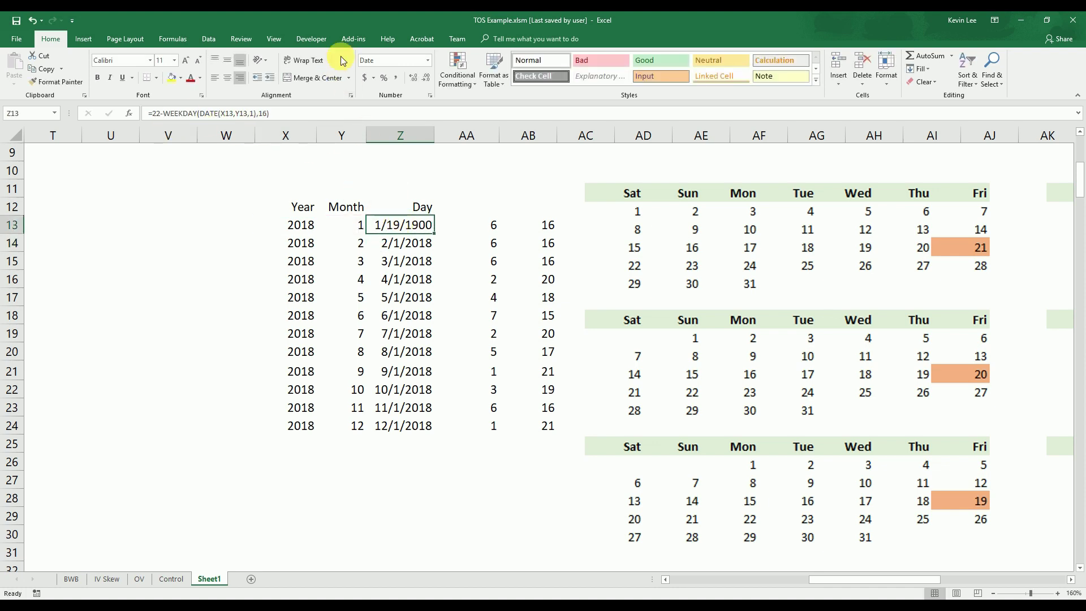
left_click(430, 62)
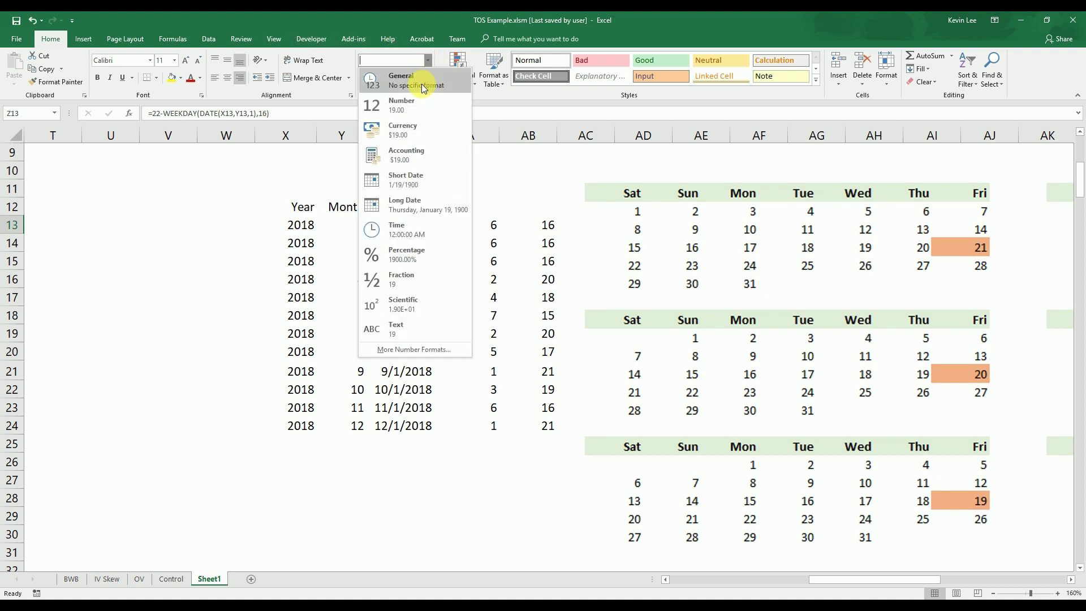
left_click(422, 84)
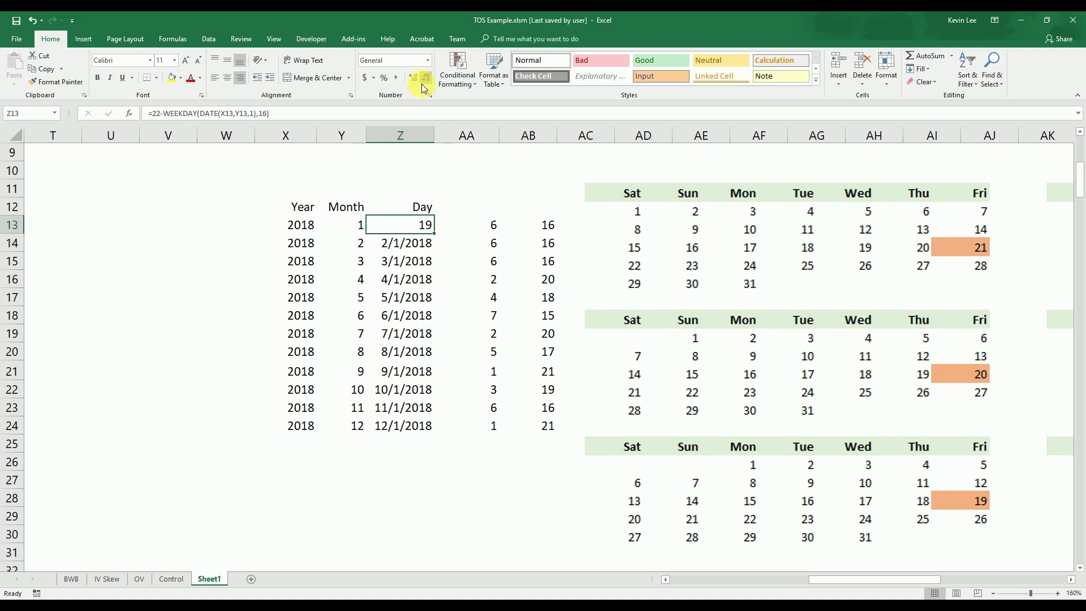
double_click(435, 234)
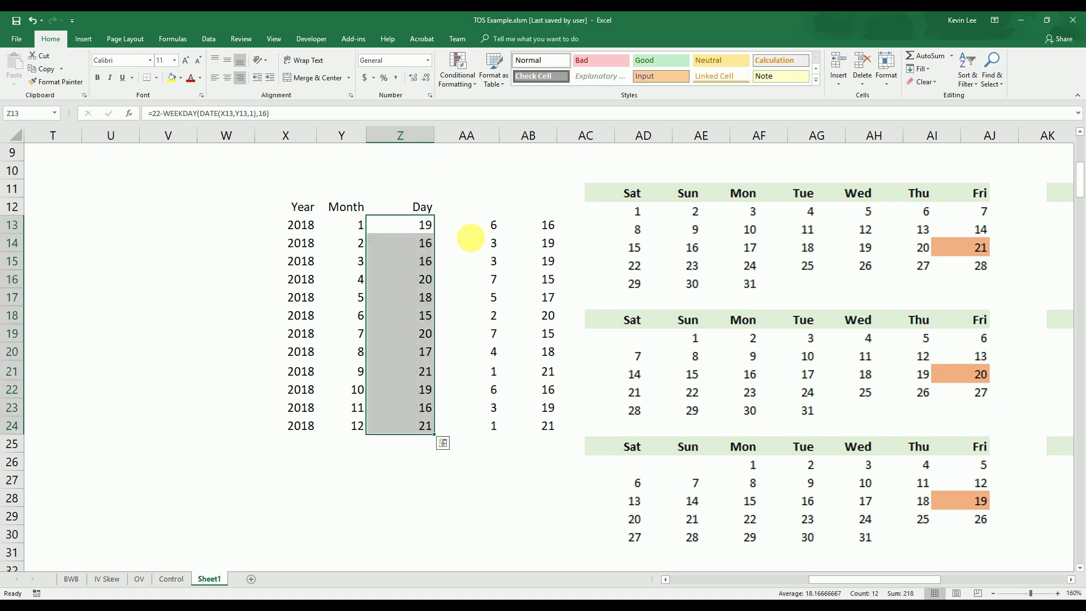
Step: Clear the helper weekday and expiration-day values in AA13:AB24
left_click_drag(492, 227, 548, 429)
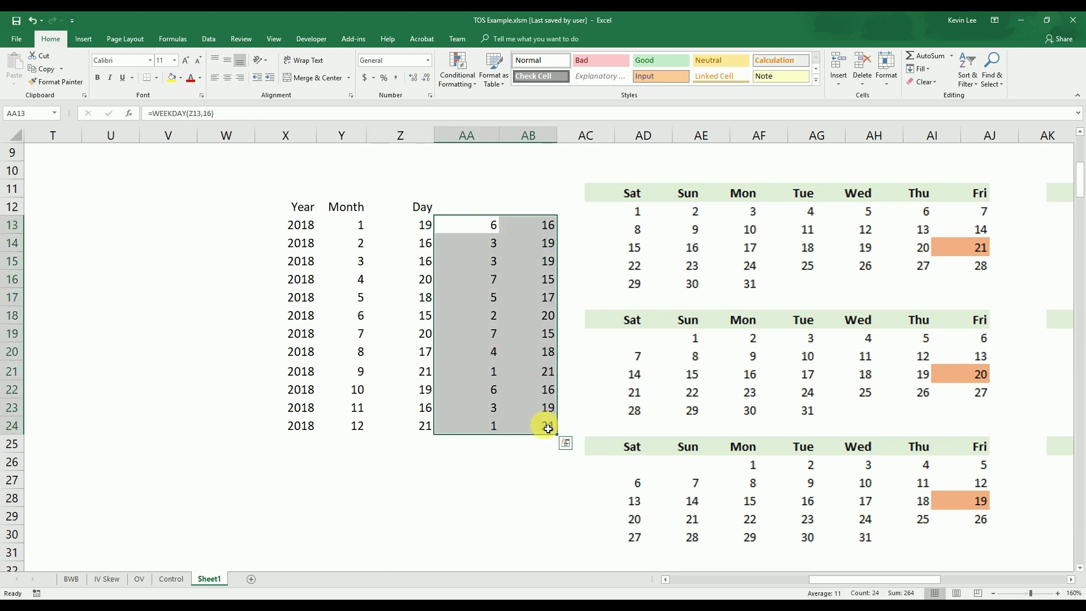
key("Delete")
left_click(465, 230)
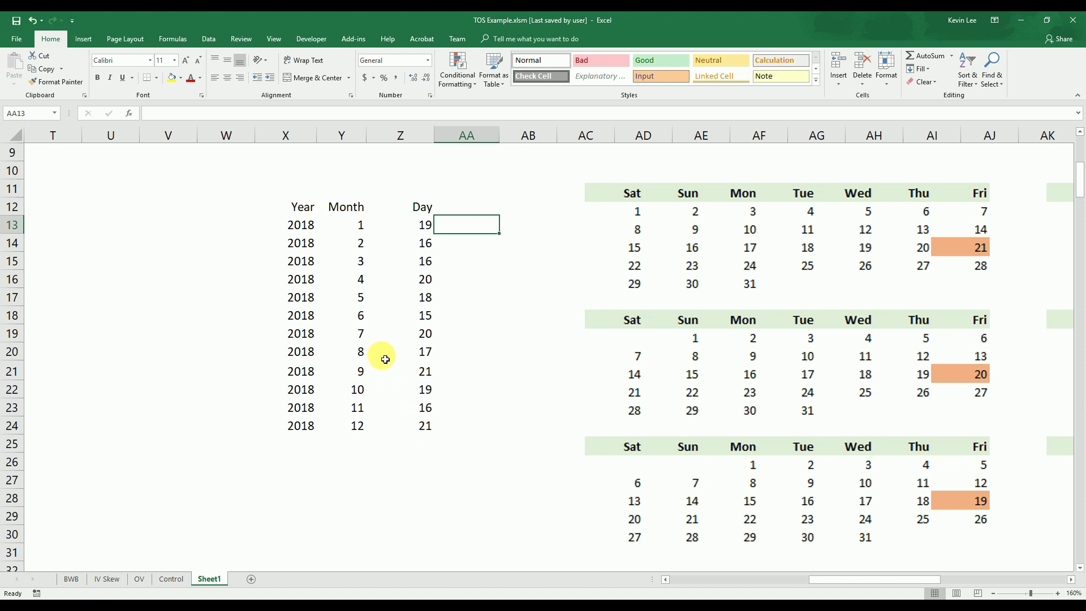
Step: Move the Year, Month and Day table from X12:Z24 to T21:V33, beside the weekly expiration list
left_click_drag(298, 211, 417, 428)
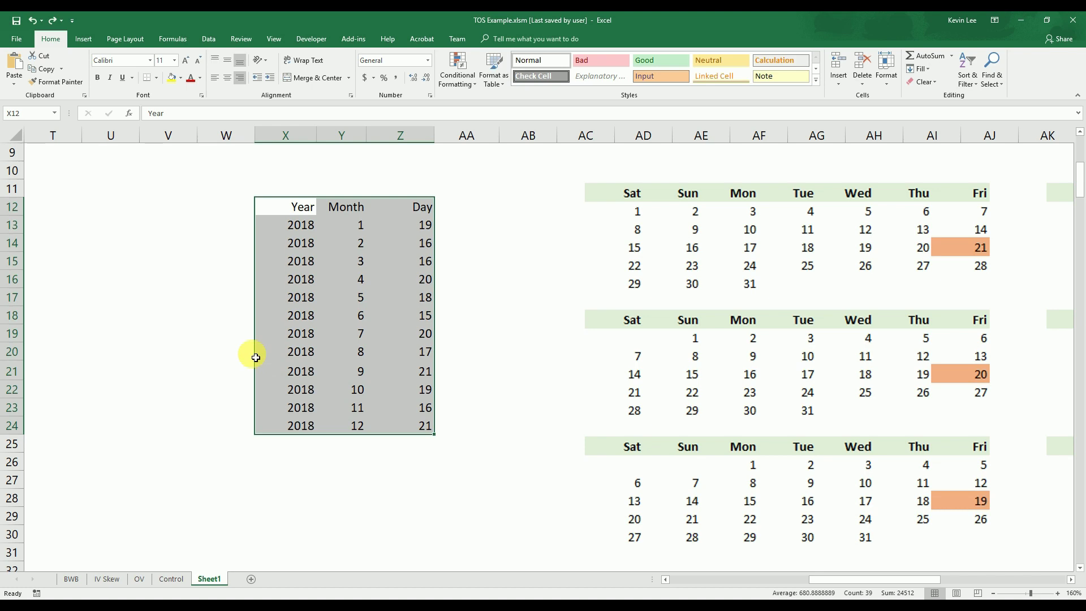
left_click_drag(261, 357, 275, 535)
left_click_drag(795, 580, 744, 579)
scroll(790, 523, "down", 1)
left_click_drag(714, 331, 711, 314)
left_click(875, 388)
scroll(875, 376, "down", 2)
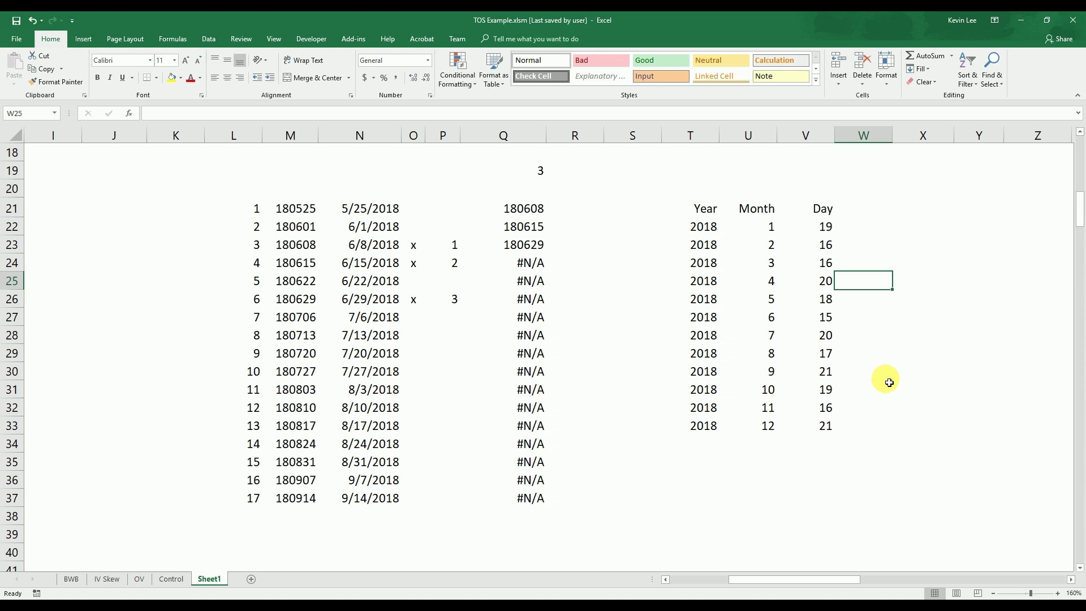
Step: Compare the weekly expiration dates in N21:N37 with the June and July third-Friday days in the month table
left_click_drag(385, 214, 391, 503)
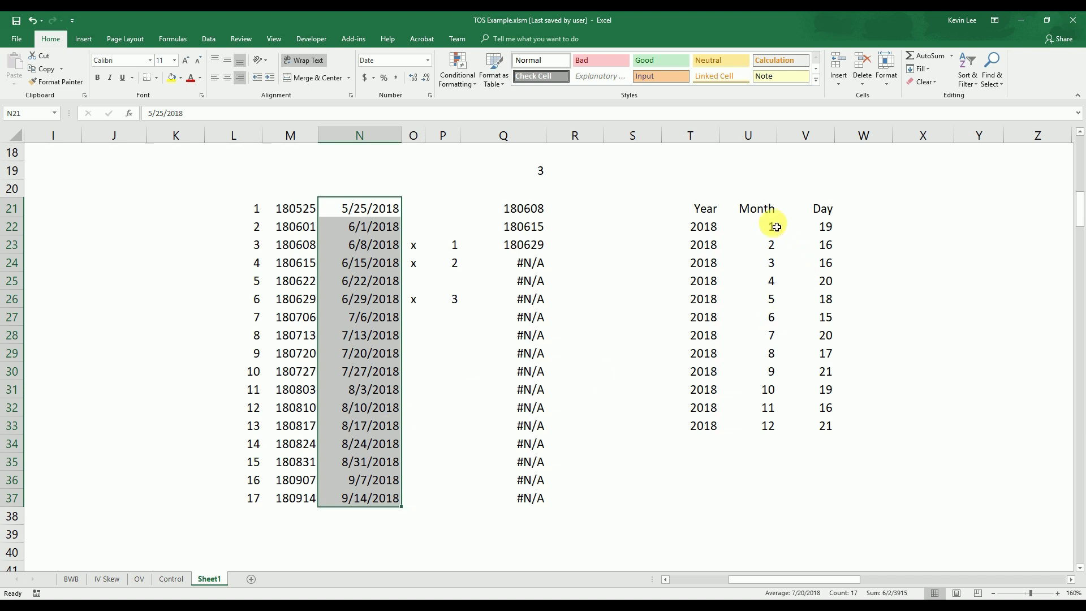
left_click(828, 220)
left_click_drag(829, 220, 824, 422)
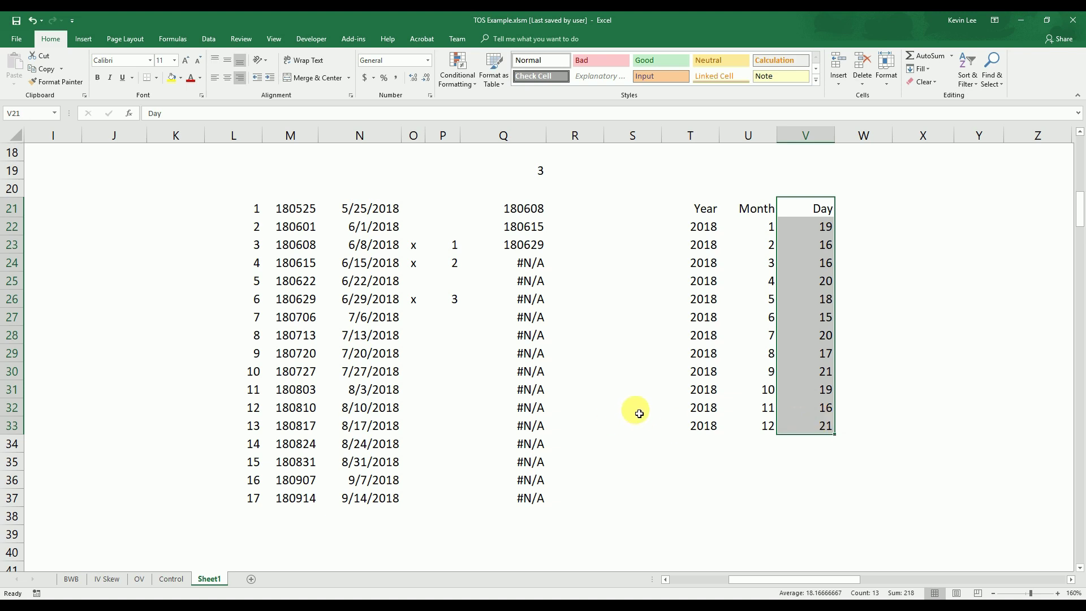
left_click(764, 316)
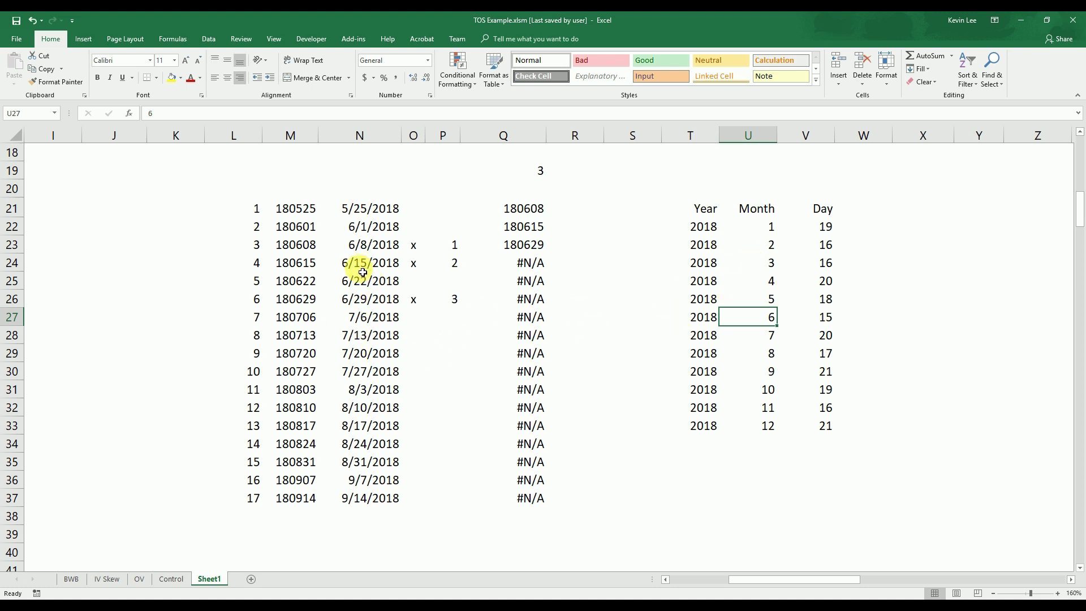
left_click_drag(702, 318, 803, 323)
left_click_drag(294, 265, 364, 303)
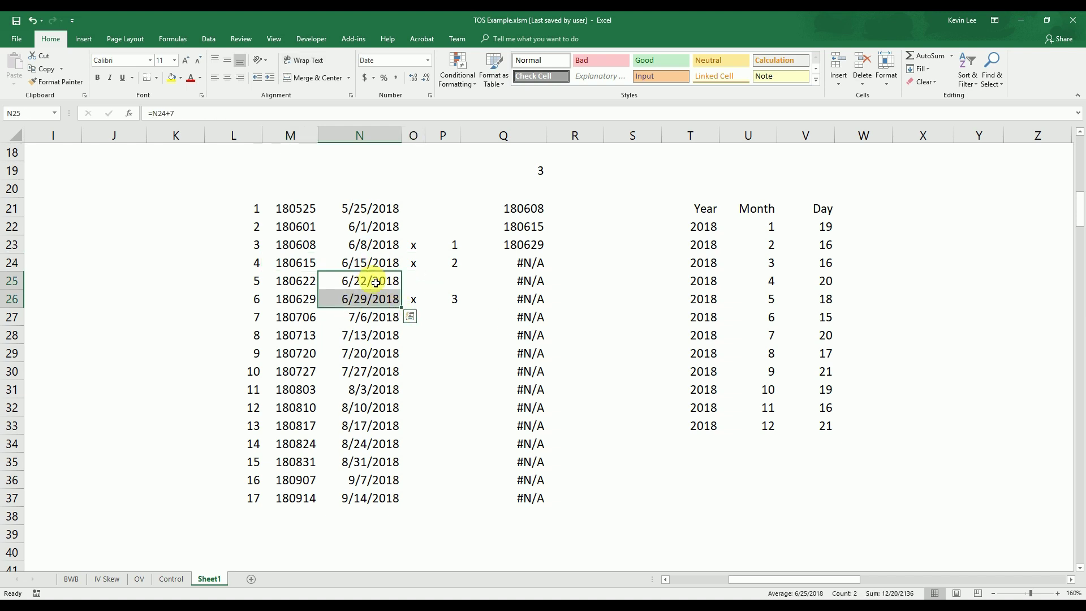
left_click(761, 340)
left_click(826, 341)
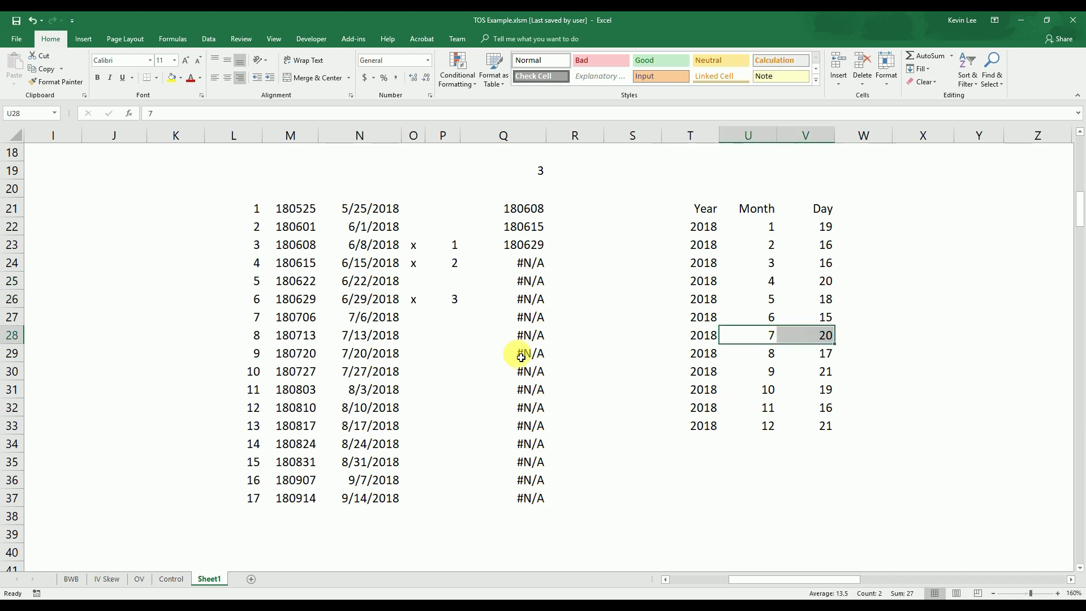
left_click(399, 353)
left_click(611, 361)
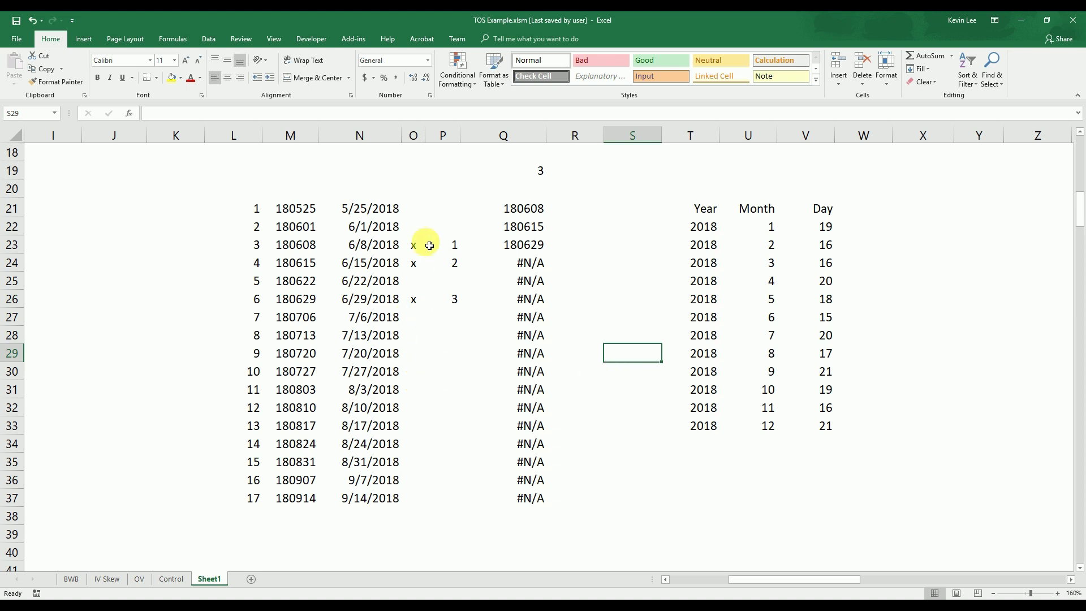
Step: Insert a narrow blank column O between the expiration dates and the x marks
right_click(416, 138)
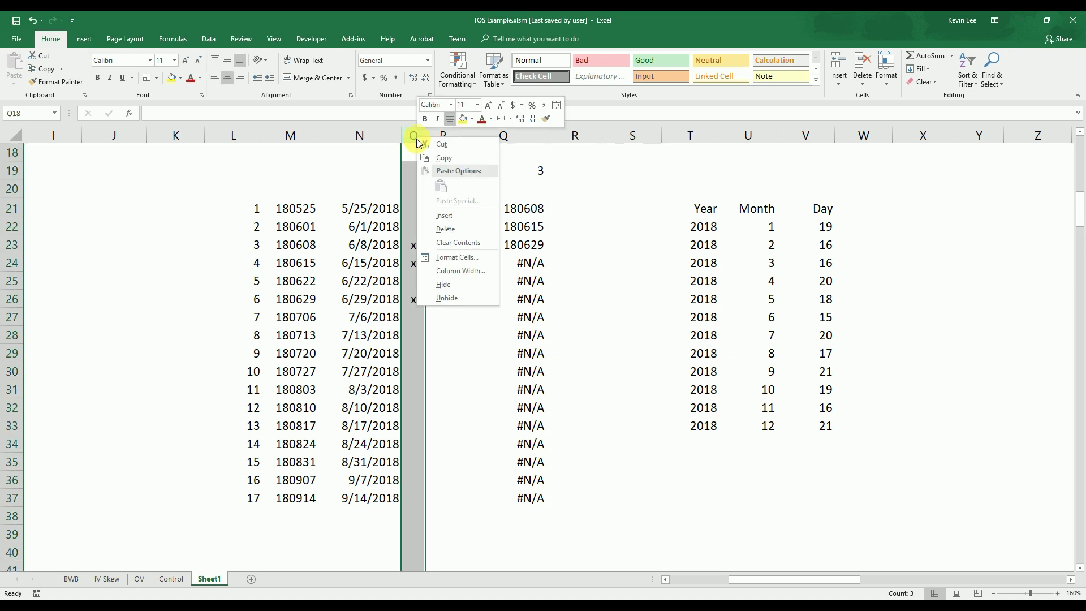
left_click(445, 216)
left_click_drag(490, 144, 434, 150)
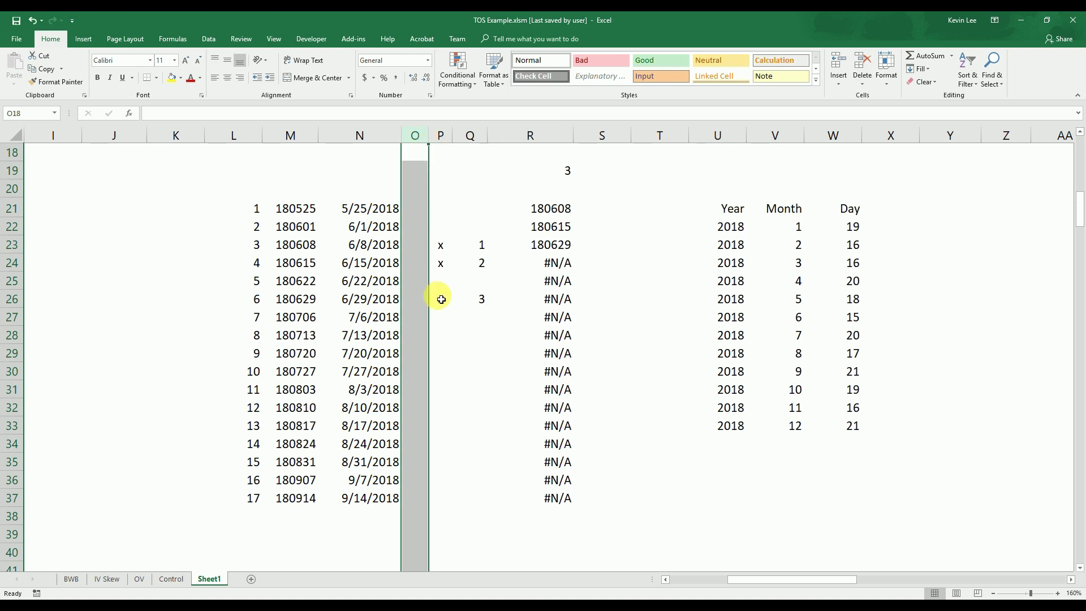
left_click(460, 341)
Step: Enter w in O21:O23 to mark the 5/25, 6/1 and 6/8 expirations as weekly
left_click_drag(417, 210, 414, 501)
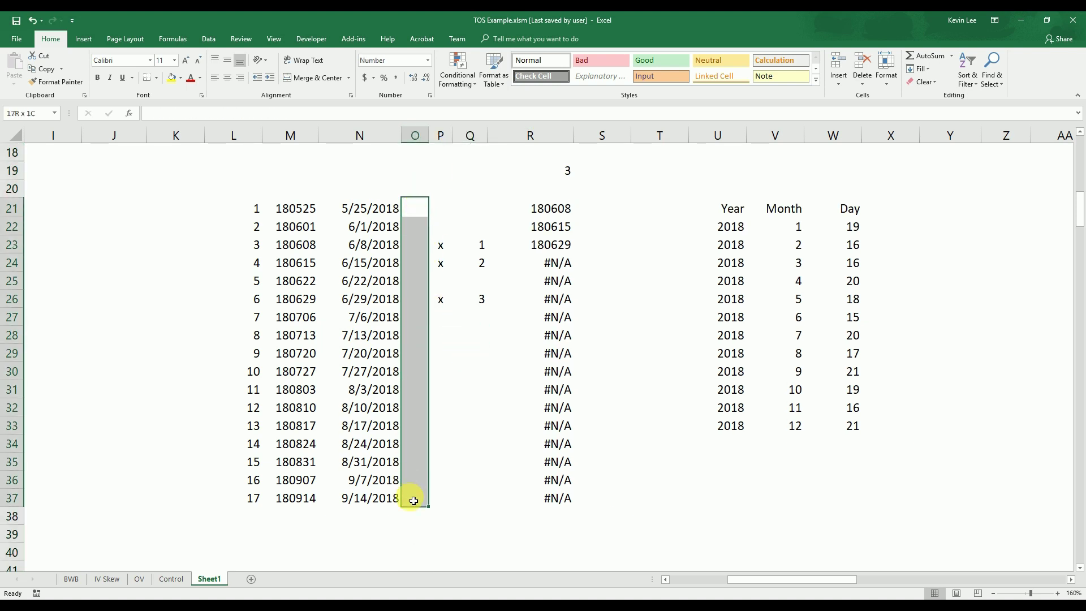
left_click(417, 385)
left_click(417, 340)
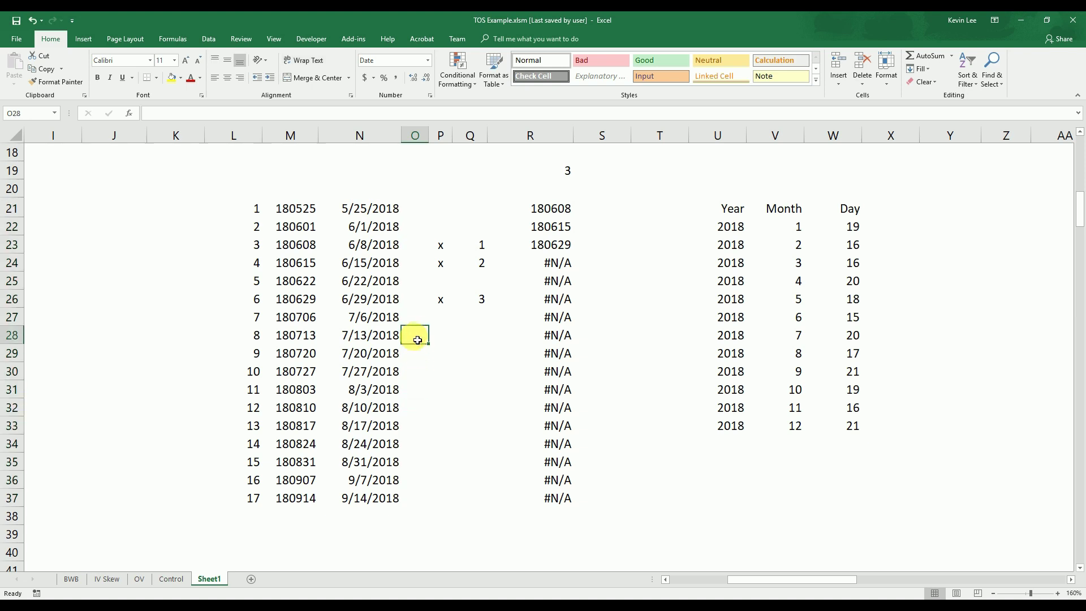
left_click(414, 317)
left_click(409, 213)
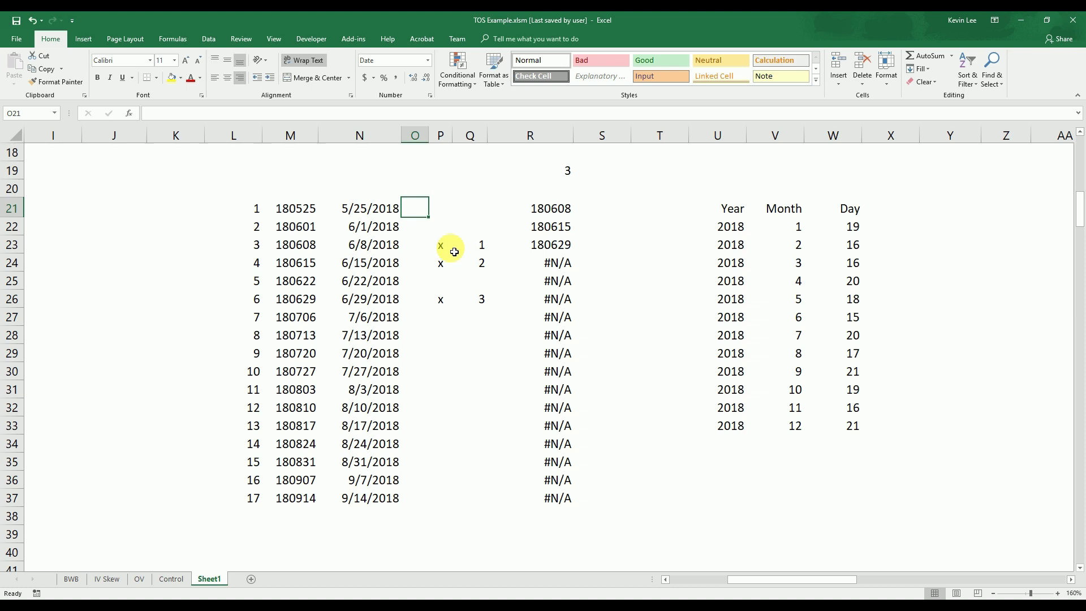
type("w")
key("Return")
type("w")
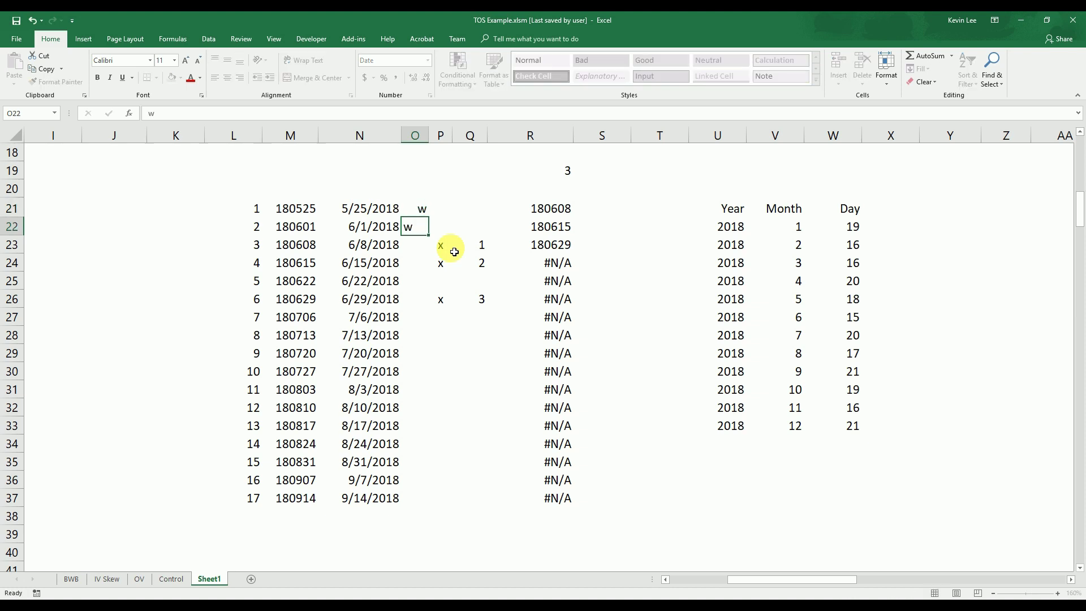
key("Return")
type("w")
key("Return")
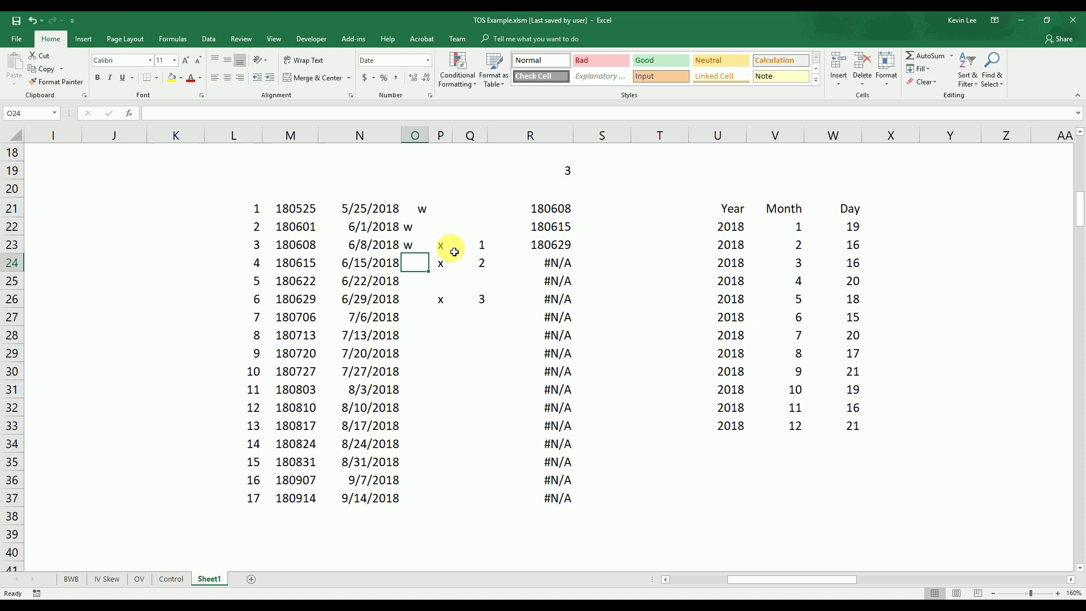
Step: Leave O24 blank for the monthly 6/15 expiration and enter w in O25:O28 for the weekly dates through 7/13
key("Down")
type("w")
key("Return")
type("w")
key("Return")
type("w")
key("Return")
type("w")
key("Return")
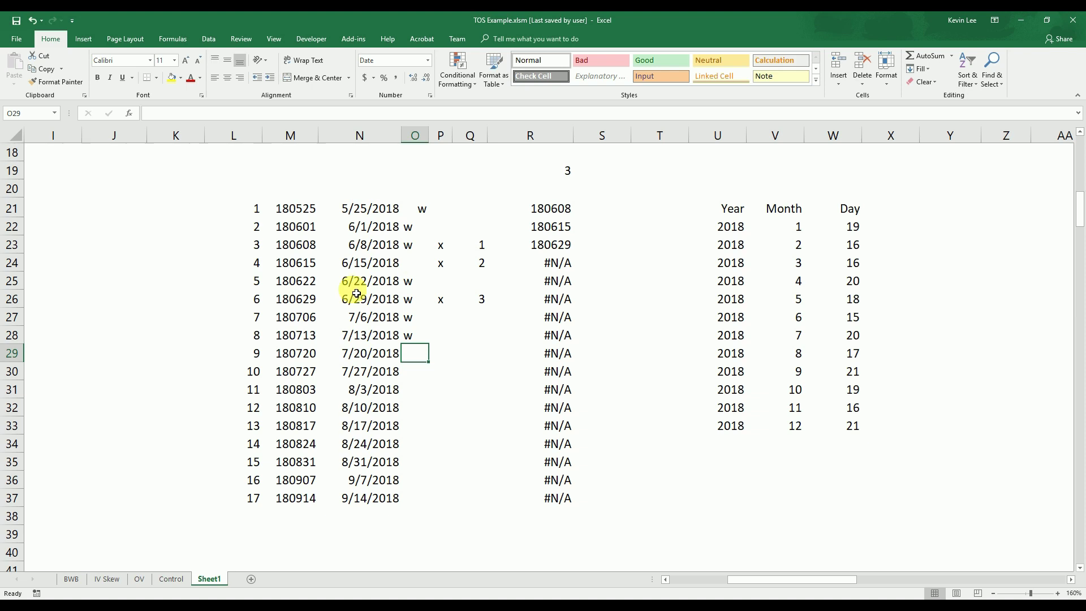
left_click(413, 305)
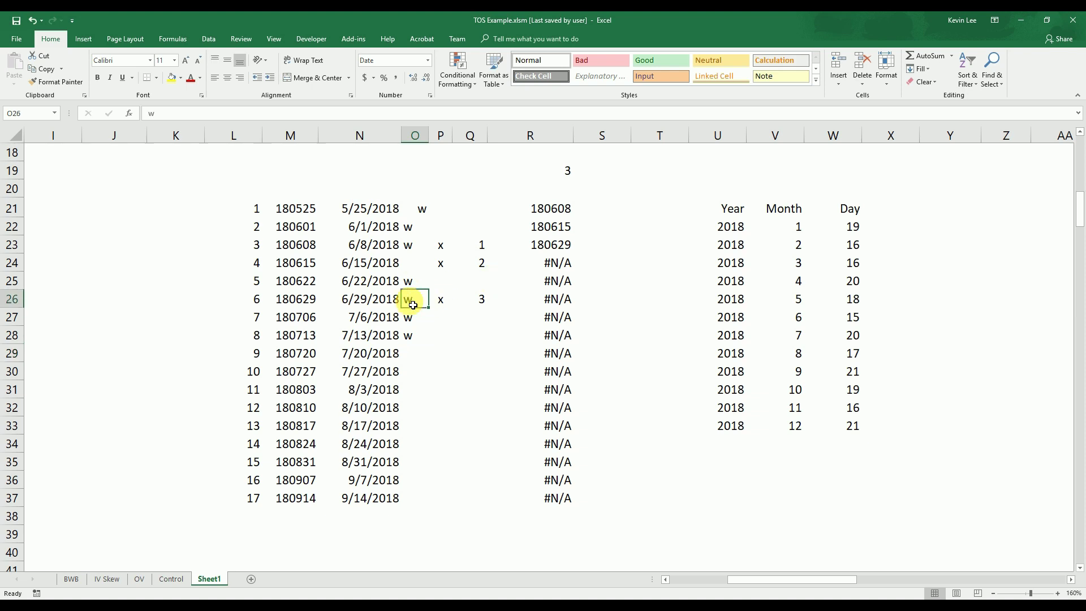
left_click(415, 262)
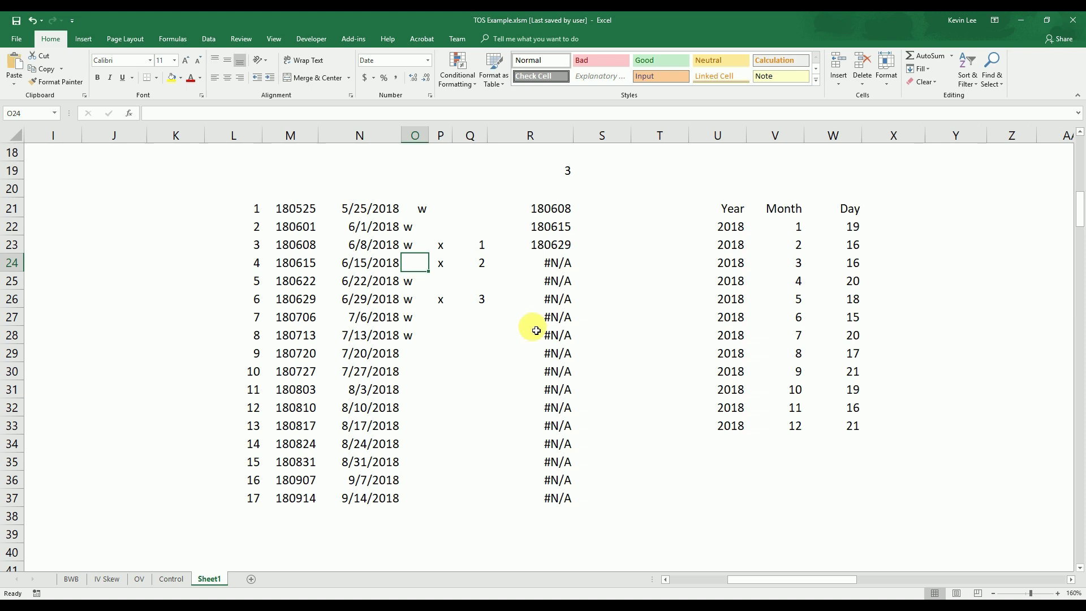
Step: Clear the weekly marks from O21:O37 and widen column O to make room for a formula
left_click_drag(417, 214, 420, 500)
key("Delete")
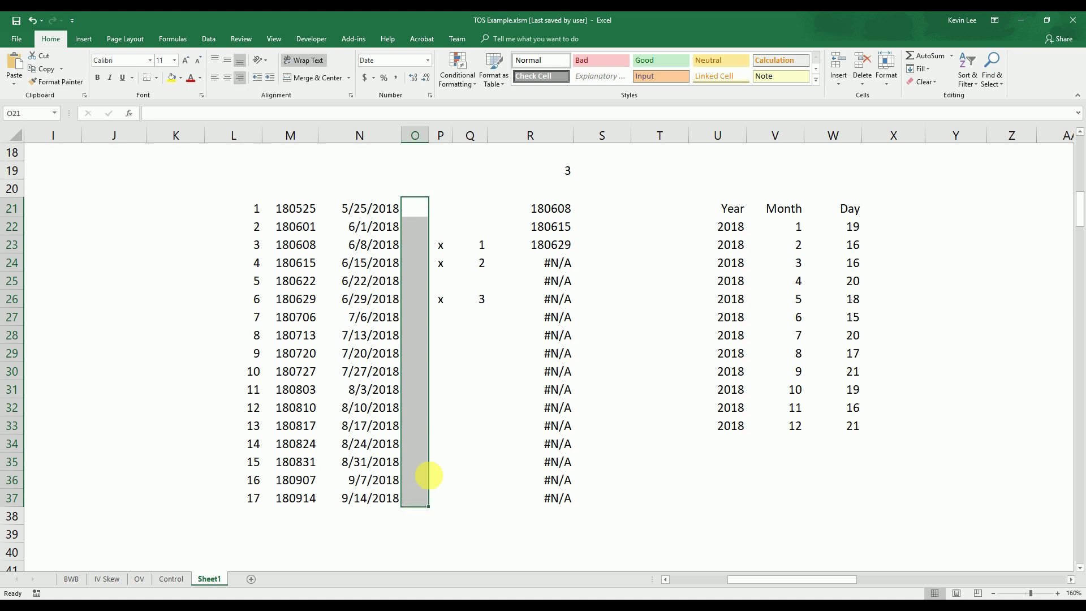
left_click(462, 386)
left_click_drag(429, 142, 529, 141)
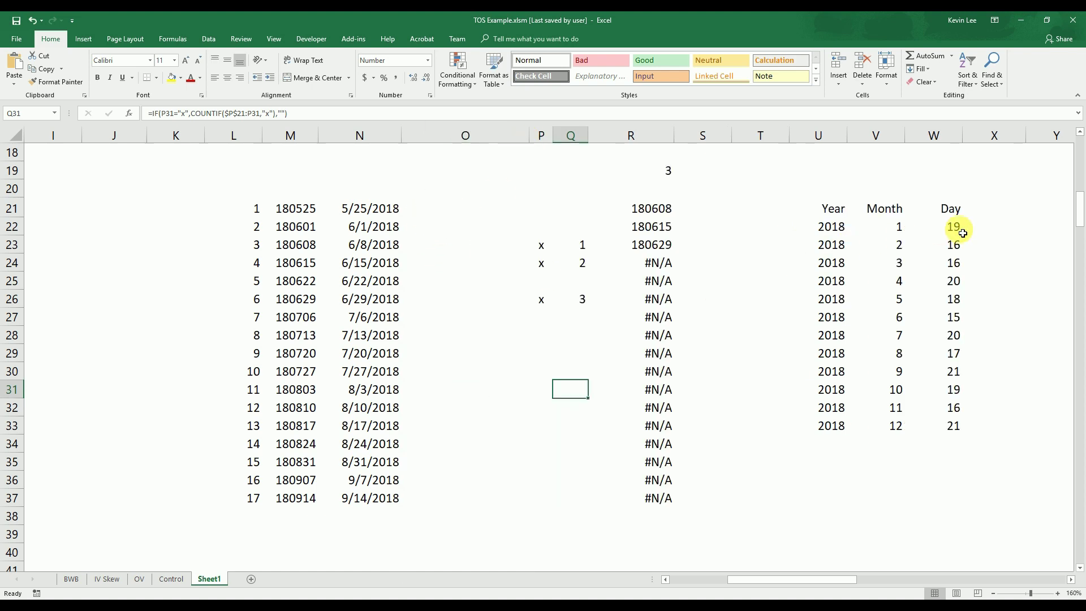
Step: Add the header Date in X21, beside the Day column of the month table
left_click(995, 229)
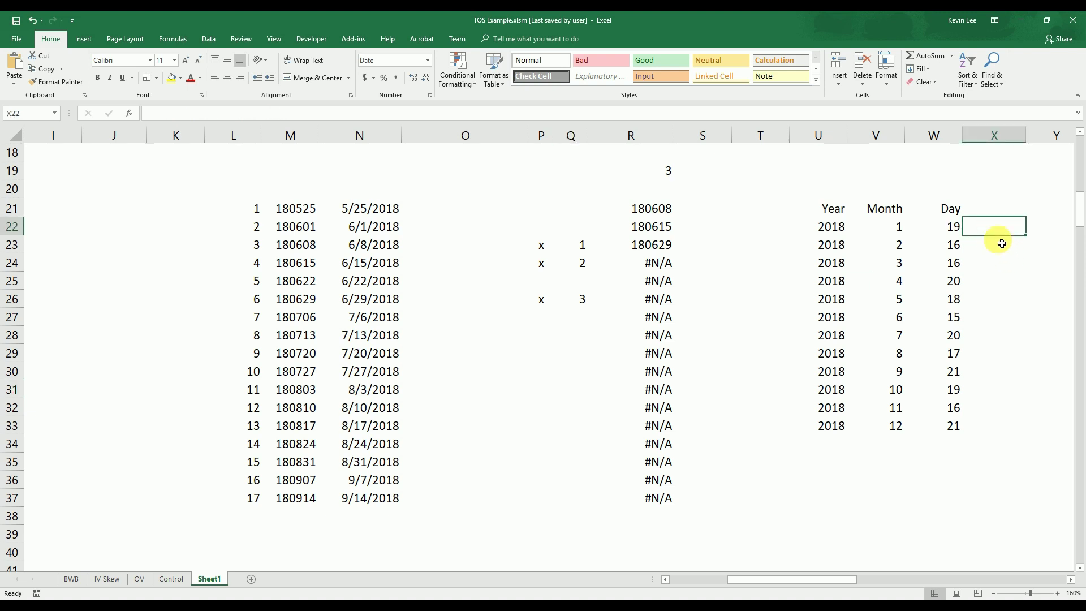
left_click(995, 213)
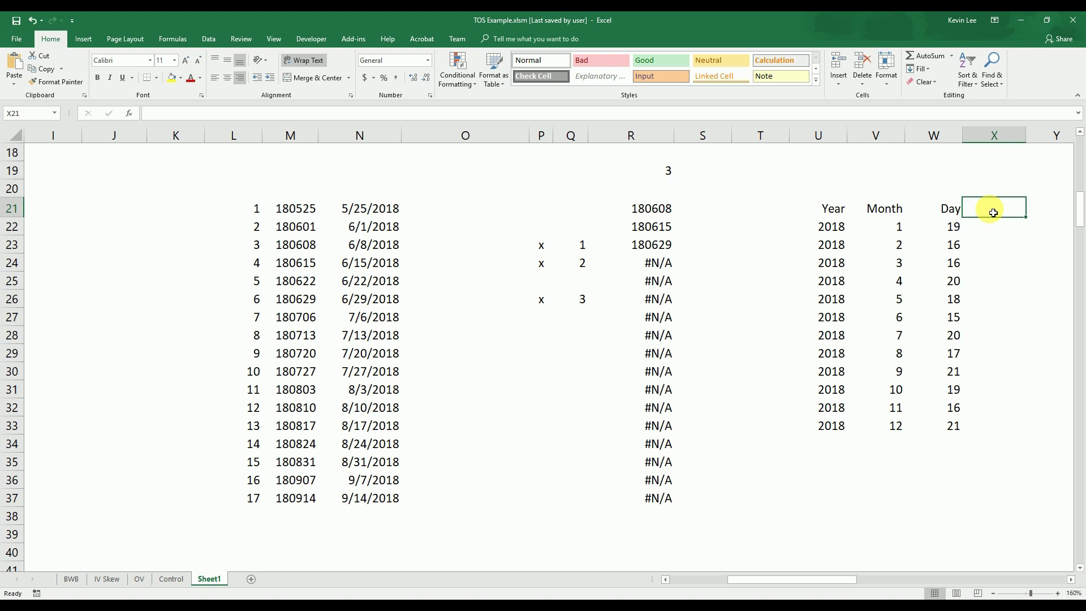
type("D")
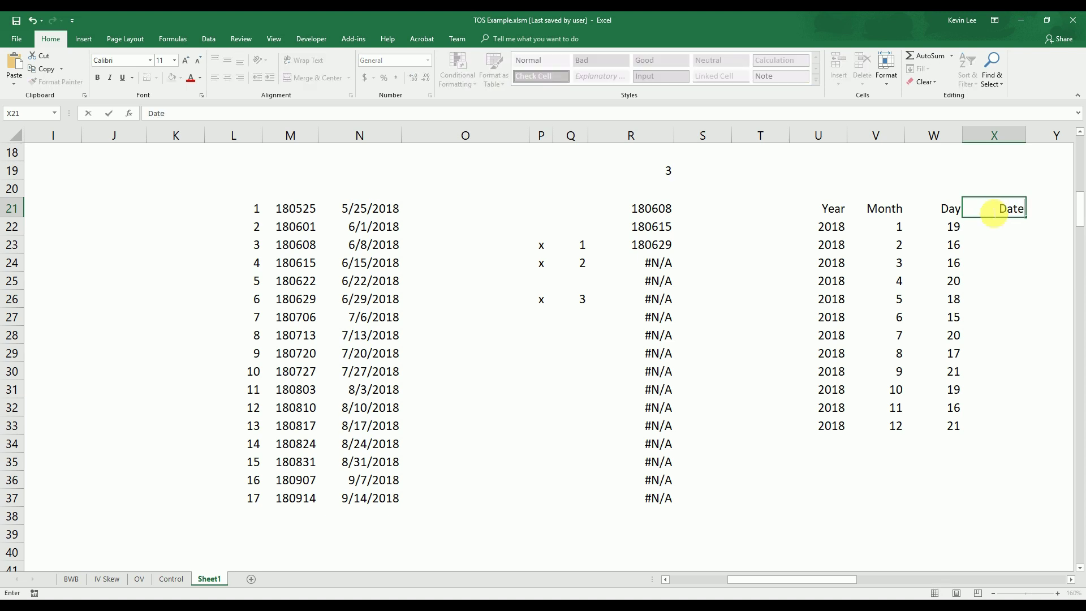
type("ate")
key("Return")
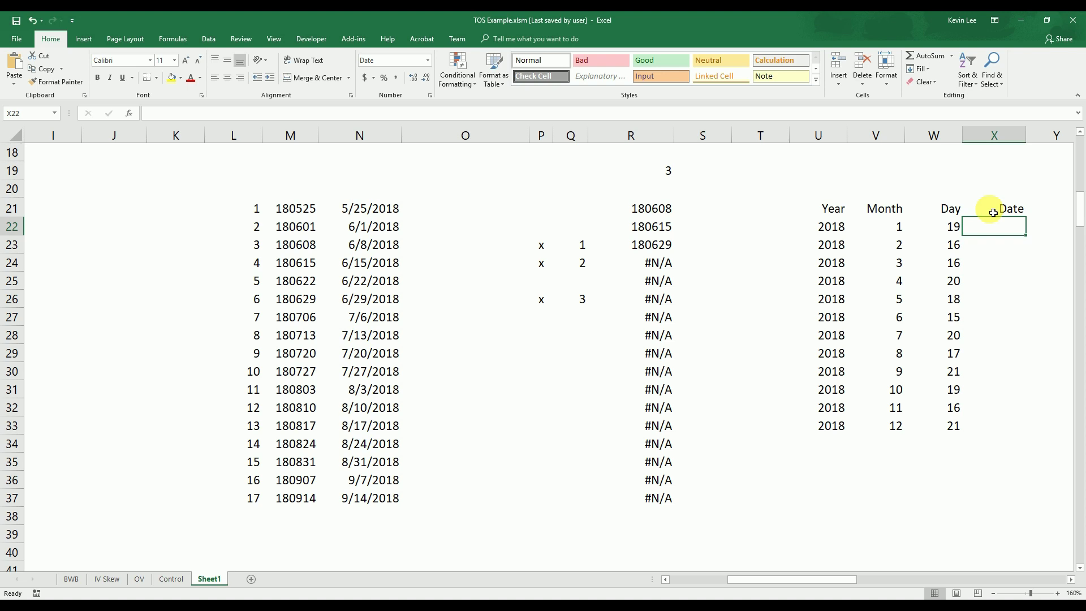
Step: Enter =DATE(U22,V22,W22) in X22 to combine the January year, month and day into a date
type("=date(")
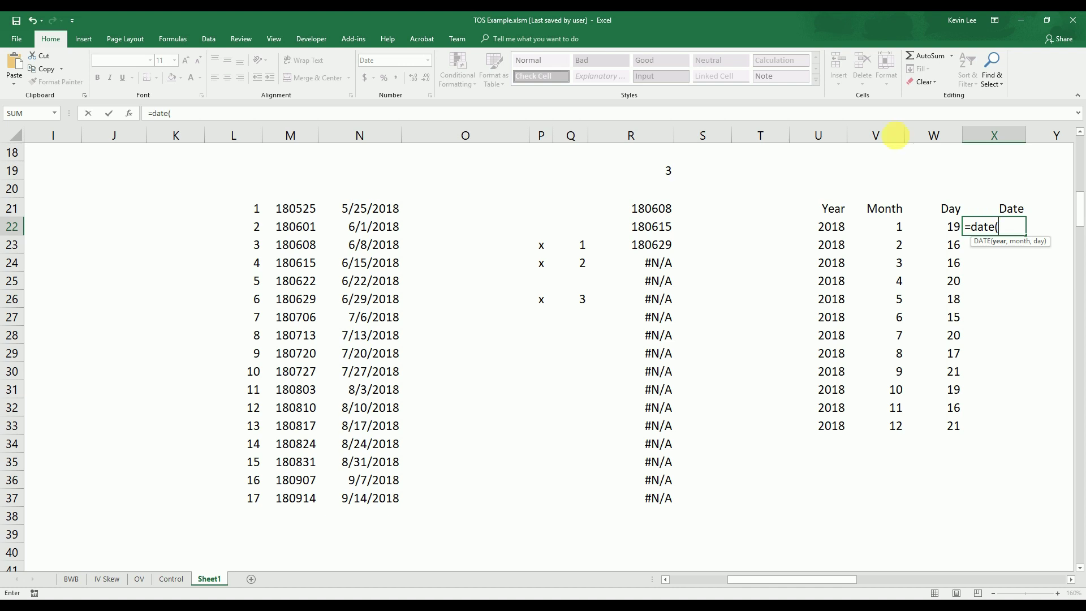
left_click(831, 228)
type(",")
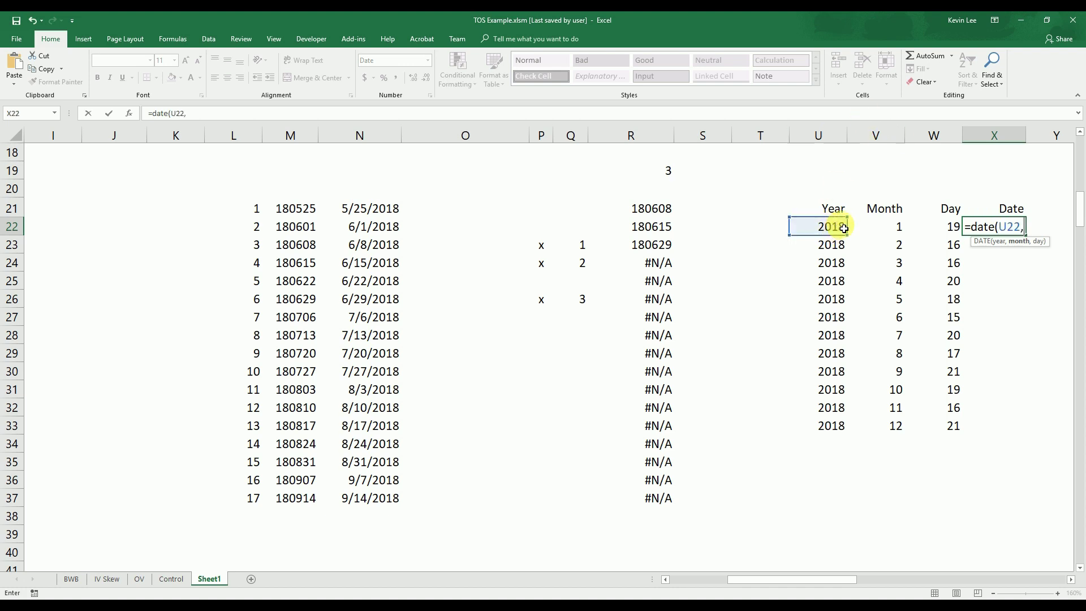
left_click(903, 229)
type(",")
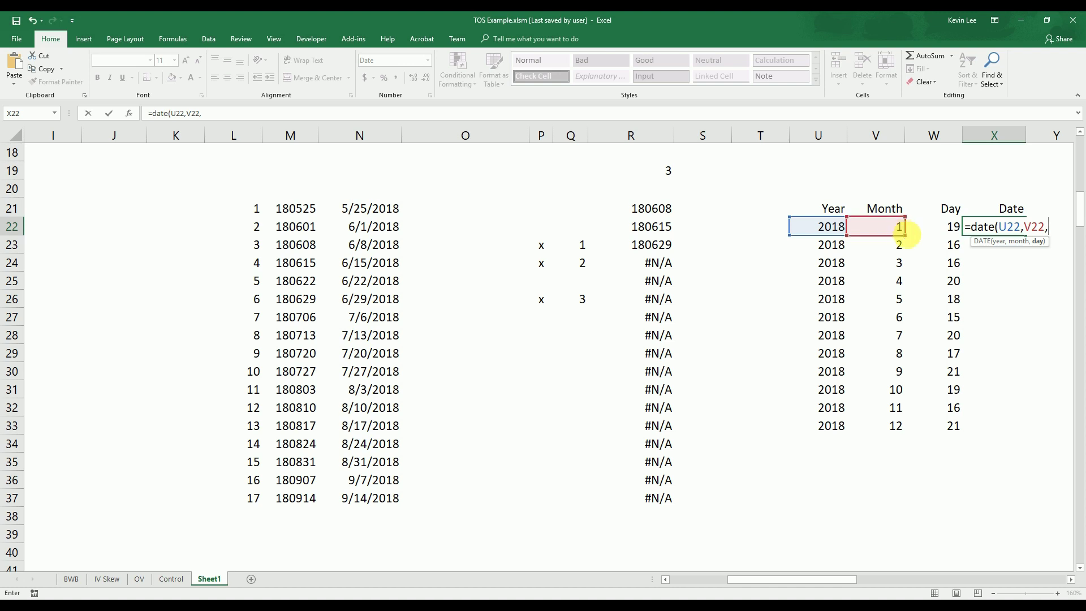
left_click(943, 236)
type(")")
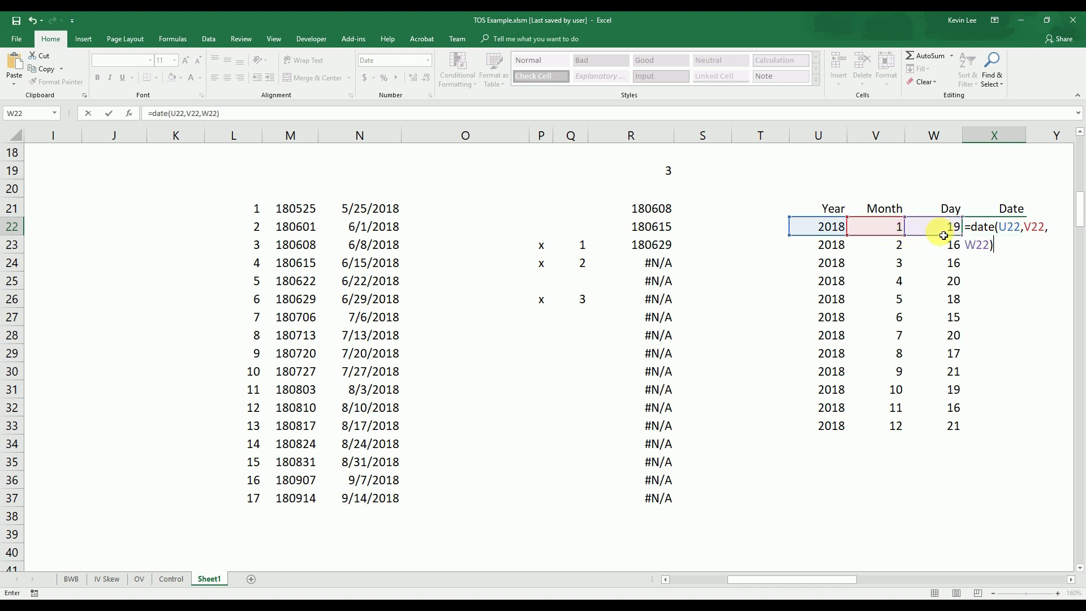
key("Return")
Step: Fill the DATE formula from X22 down through X33 for all twelve months
left_click(1002, 227)
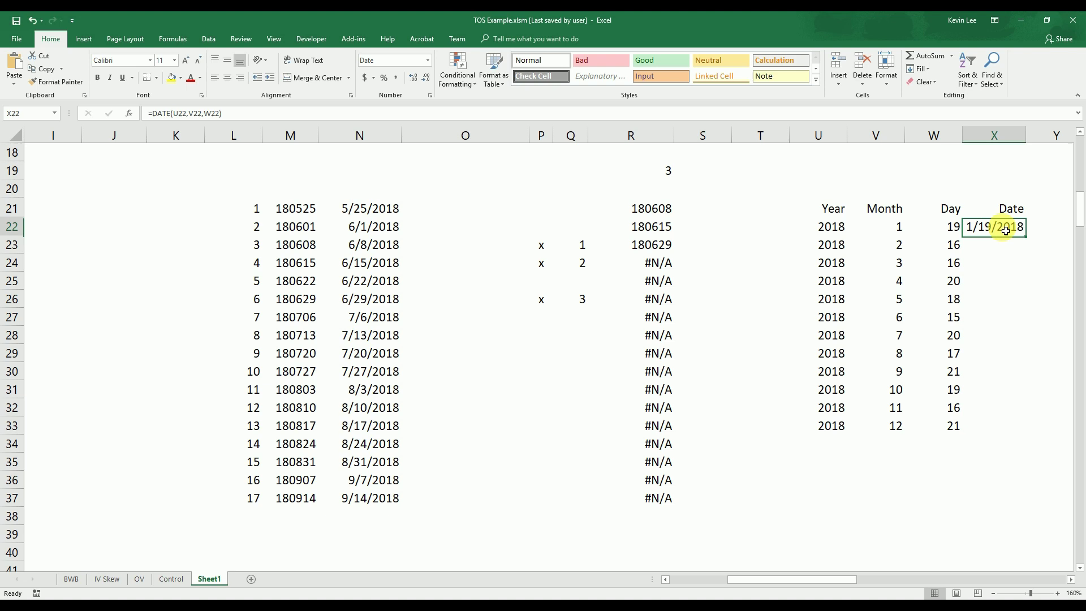
left_click_drag(1028, 237, 1018, 433)
left_click(1002, 233)
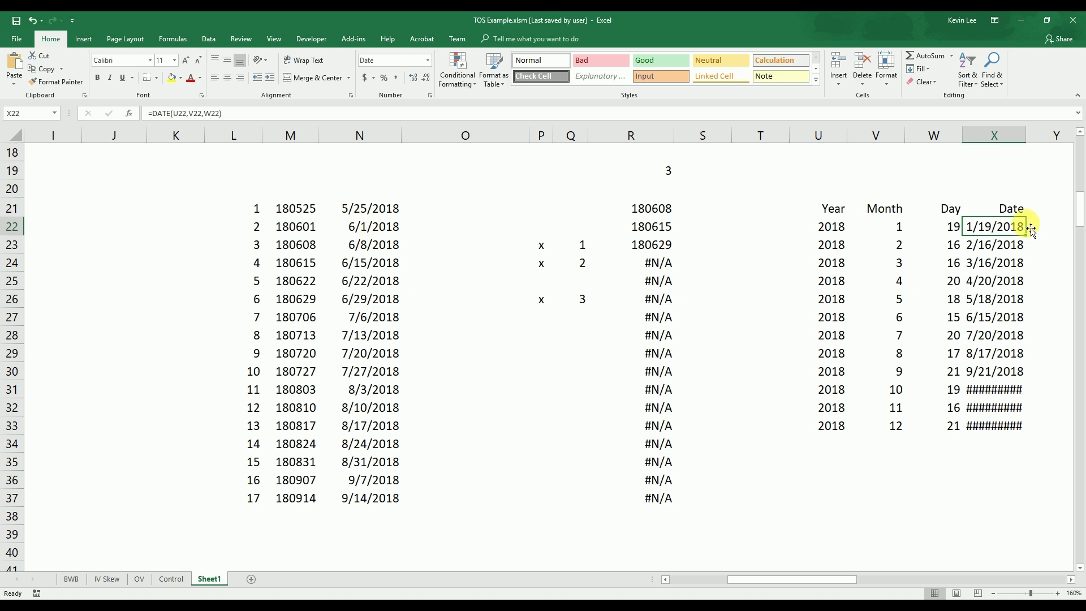
Step: Enter =MATCH(N21,$X$22:$X$33,0) in O21 to look up the first expiration among the third-Friday dates
left_click(431, 210)
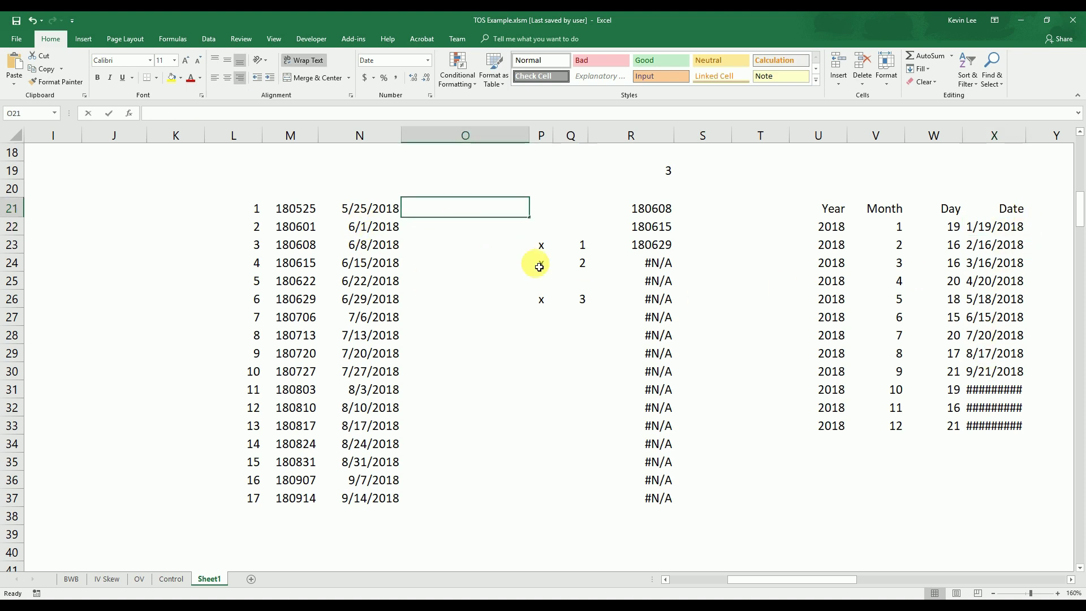
type("=")
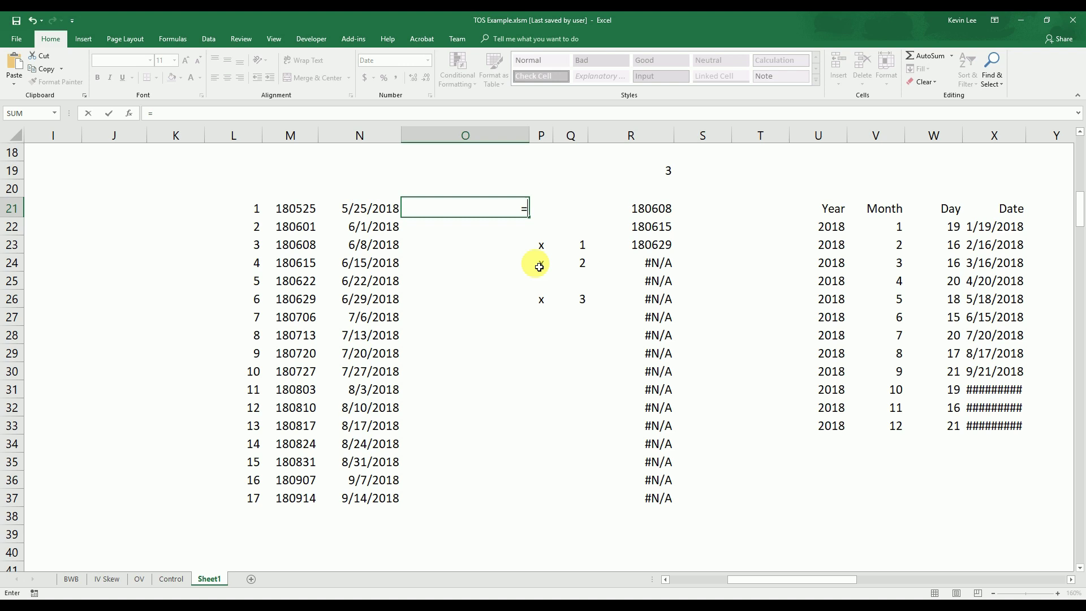
type("match(")
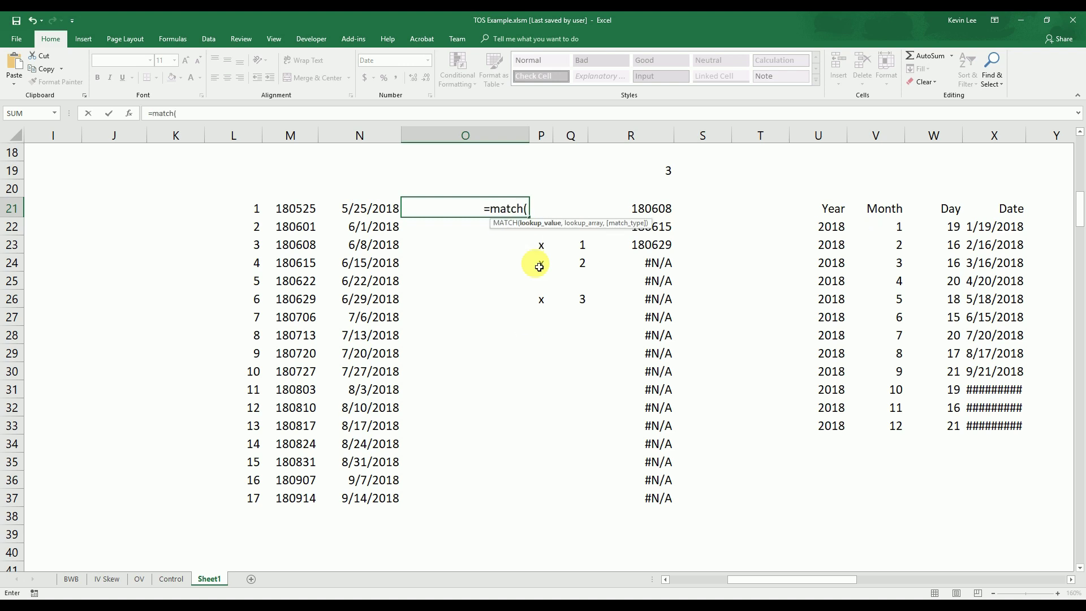
left_click(379, 215)
type(",")
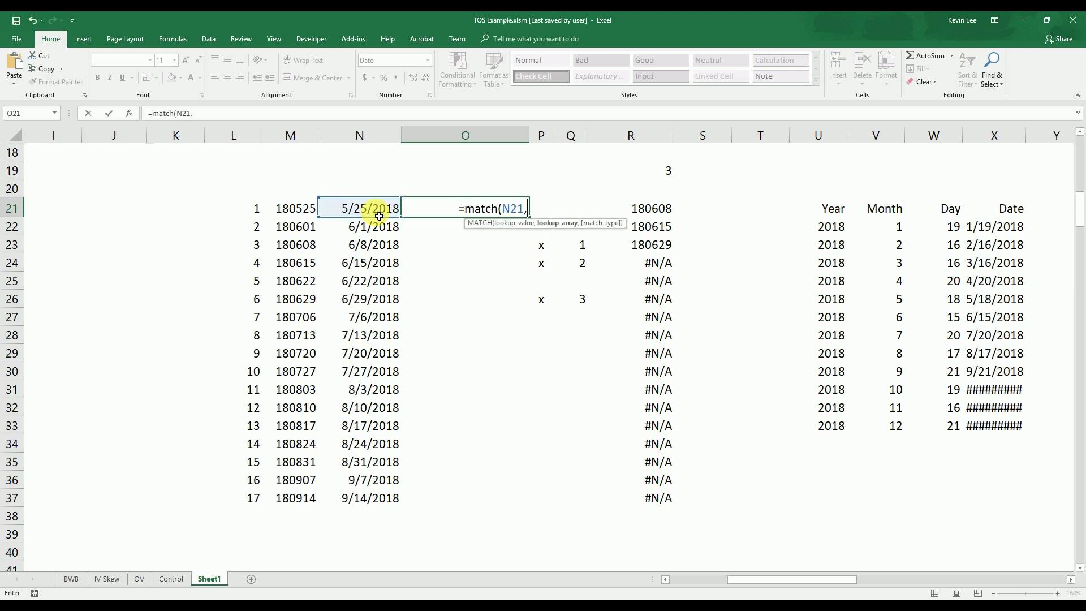
left_click_drag(1002, 226, 1005, 428)
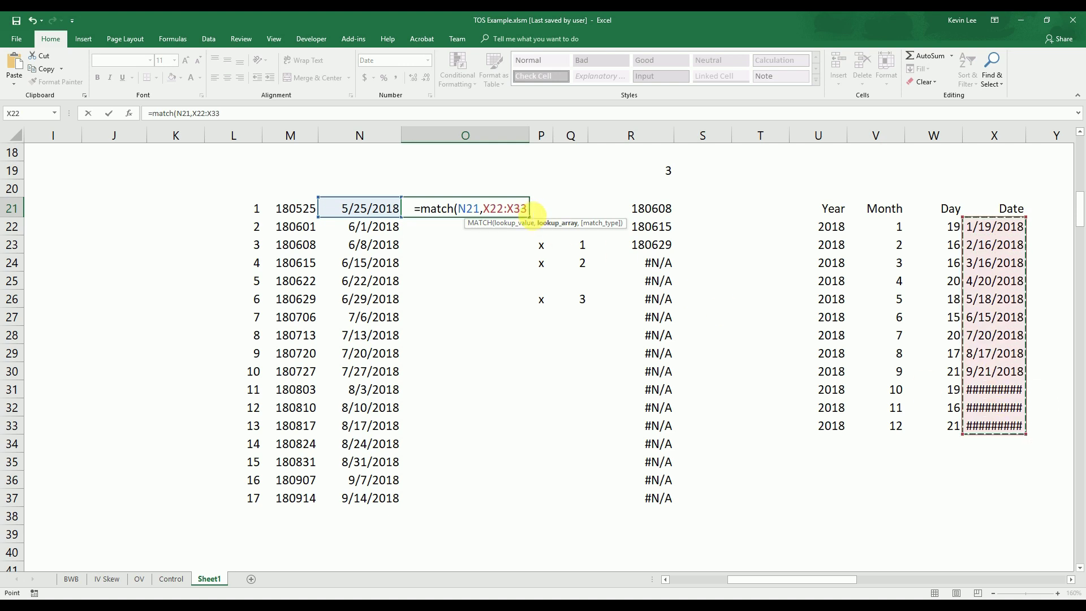
key("F4")
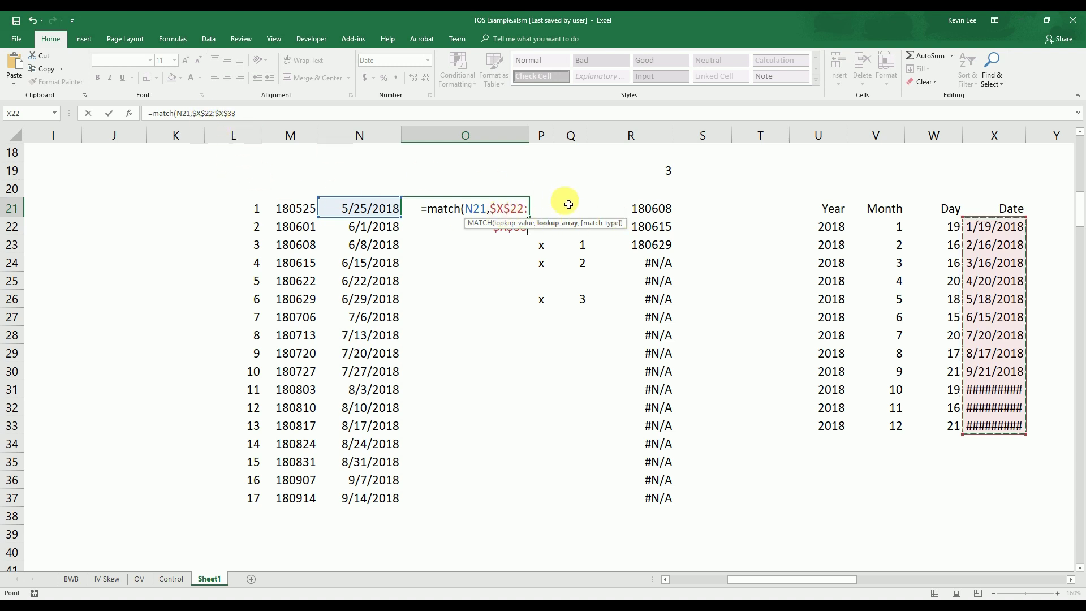
type(",0")
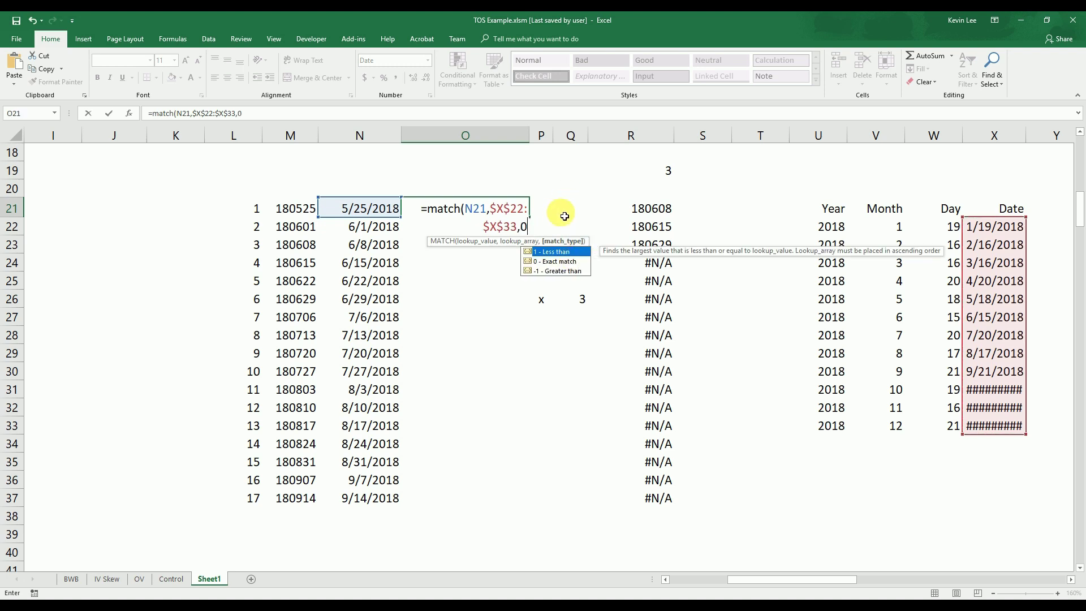
type(")")
key("Return")
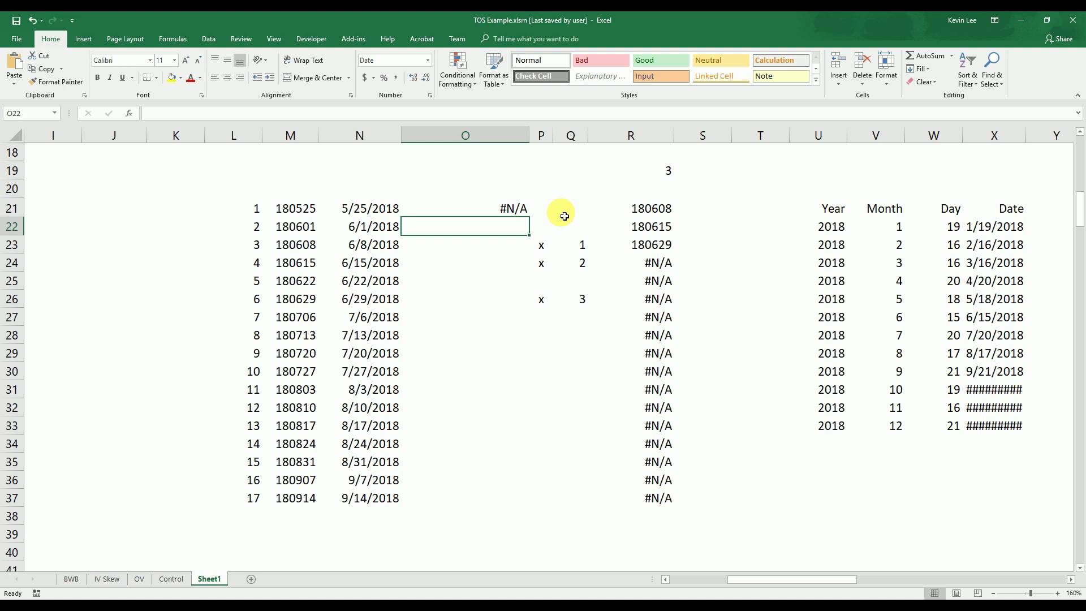
Step: Fill the MATCH formula from O21 down through O37 for the whole expiration list
left_click(516, 212)
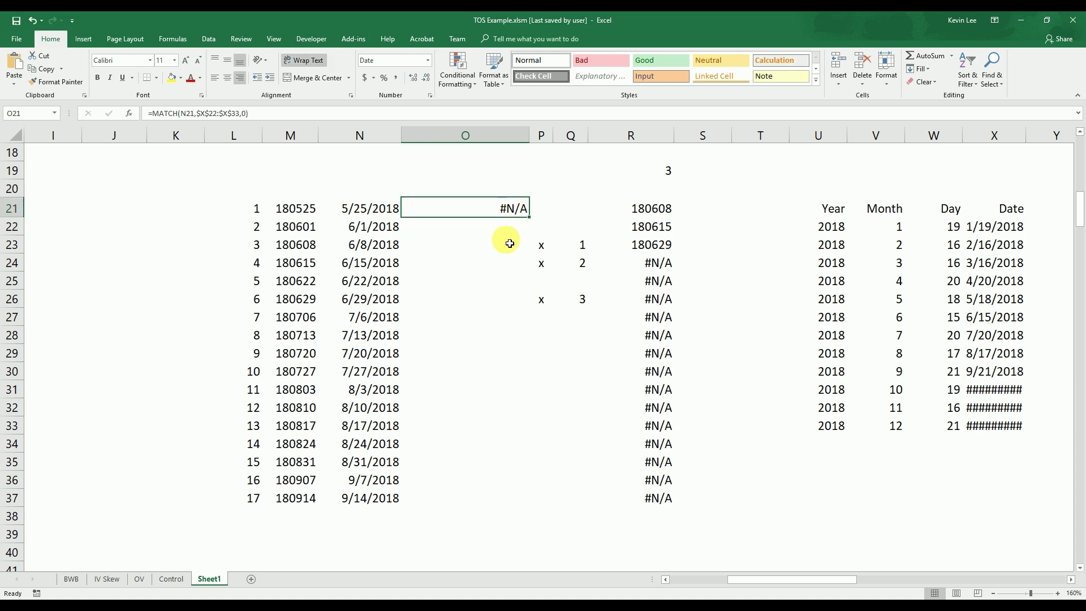
left_click(381, 215)
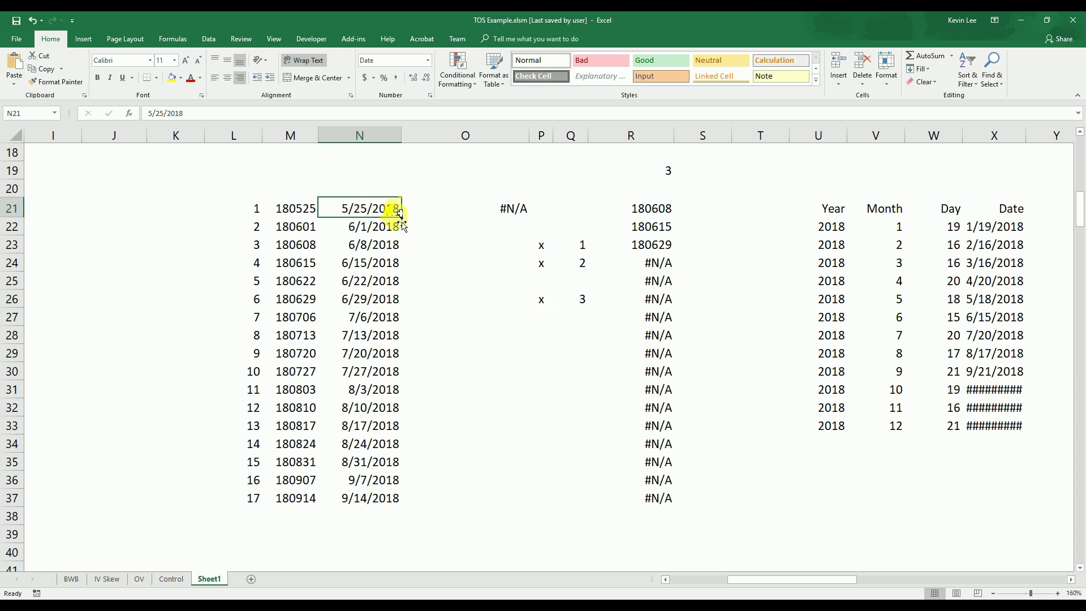
left_click(518, 214)
left_click_drag(534, 221, 532, 510)
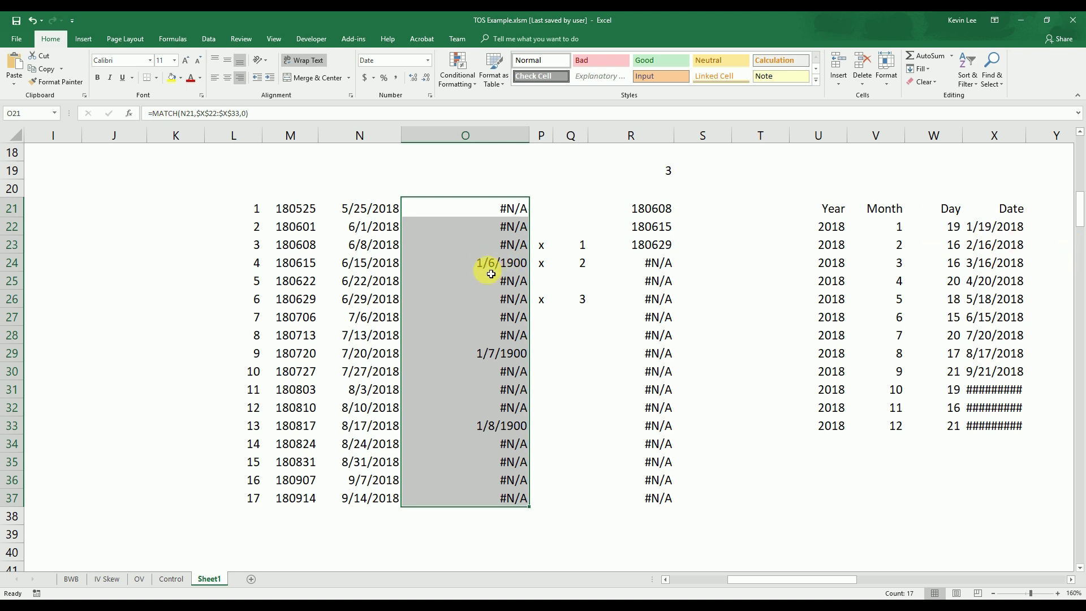
Step: Set the number format of O21:O37 to General and narrow column O to fit the results
left_click(428, 60)
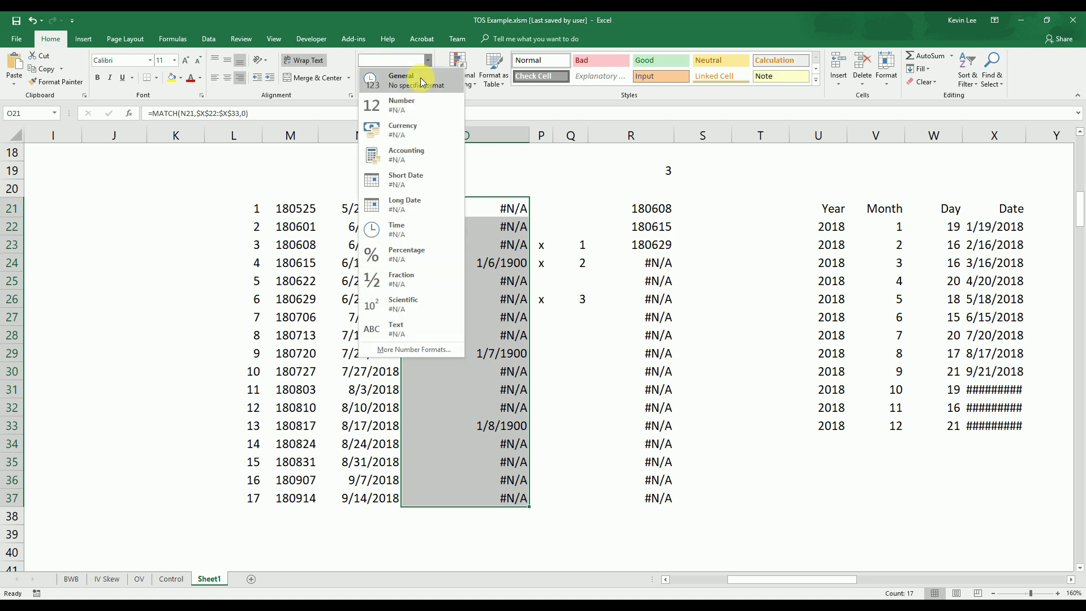
left_click(421, 82)
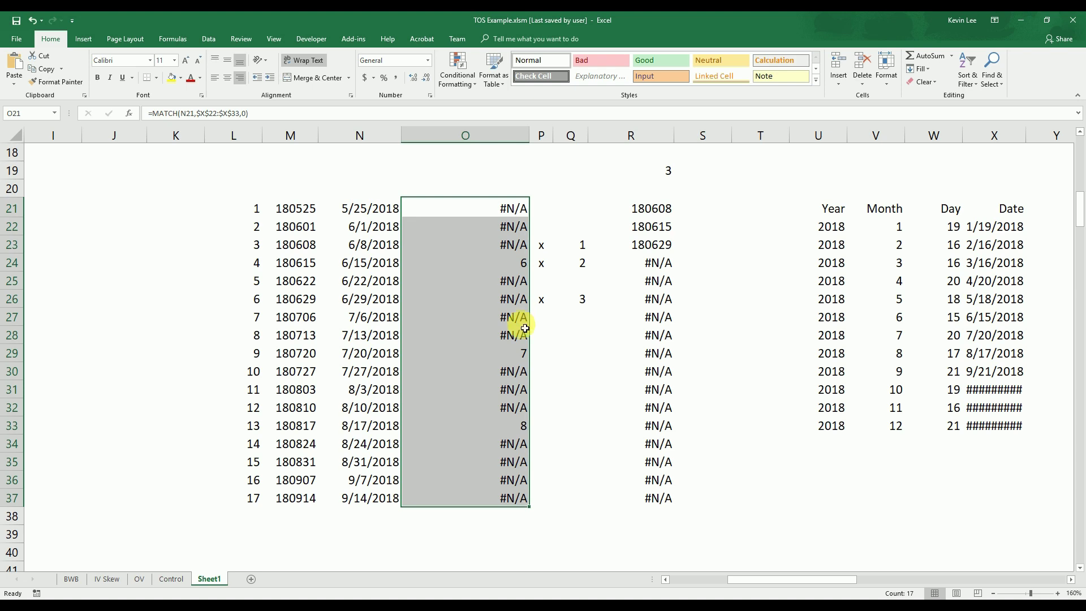
left_click_drag(529, 140, 451, 140)
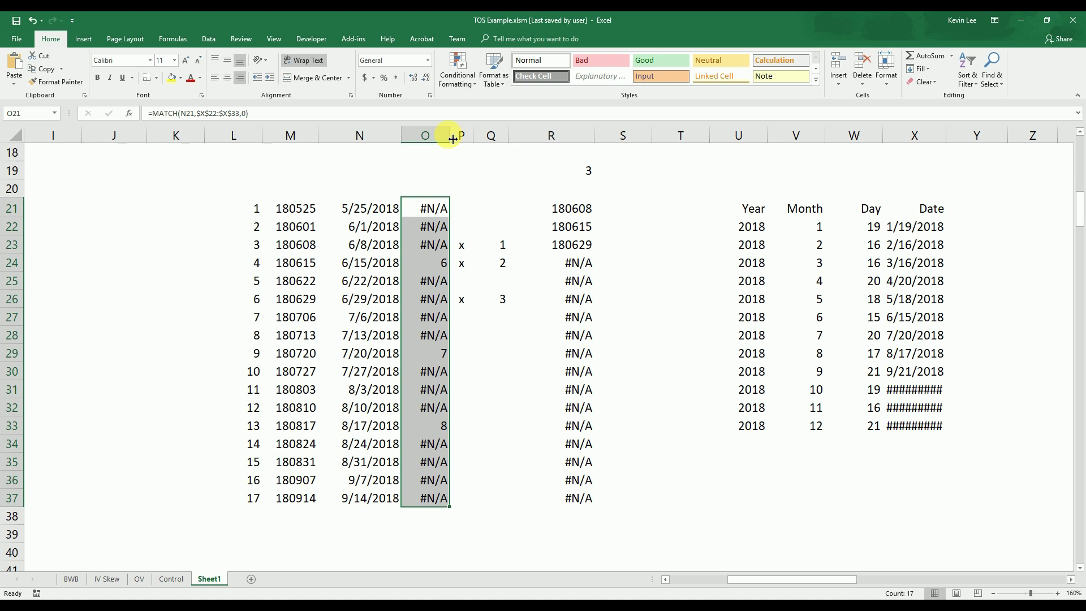
left_click(441, 210)
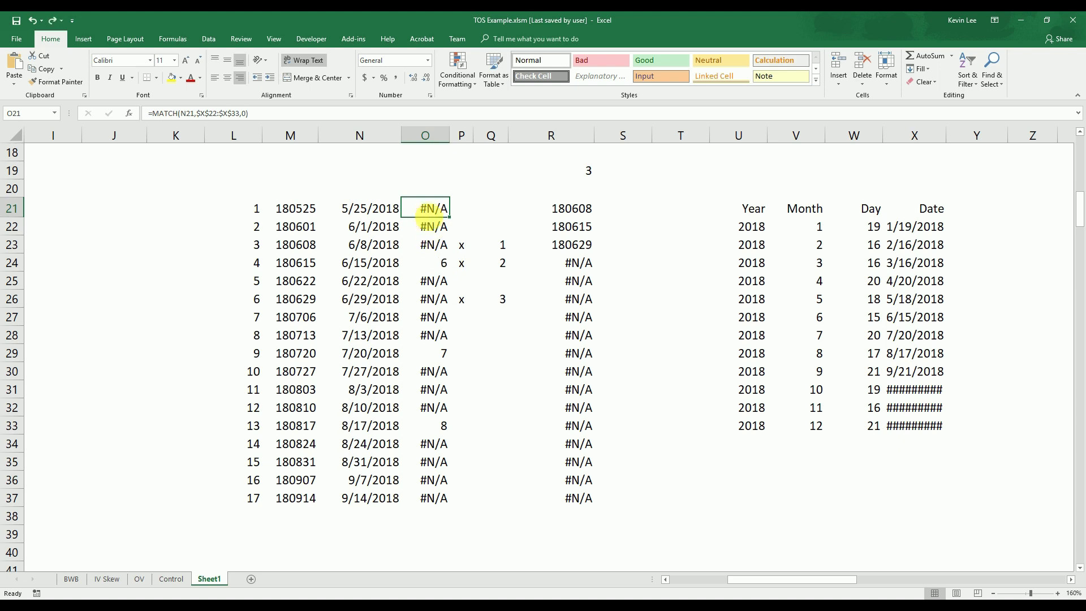
left_click(158, 115)
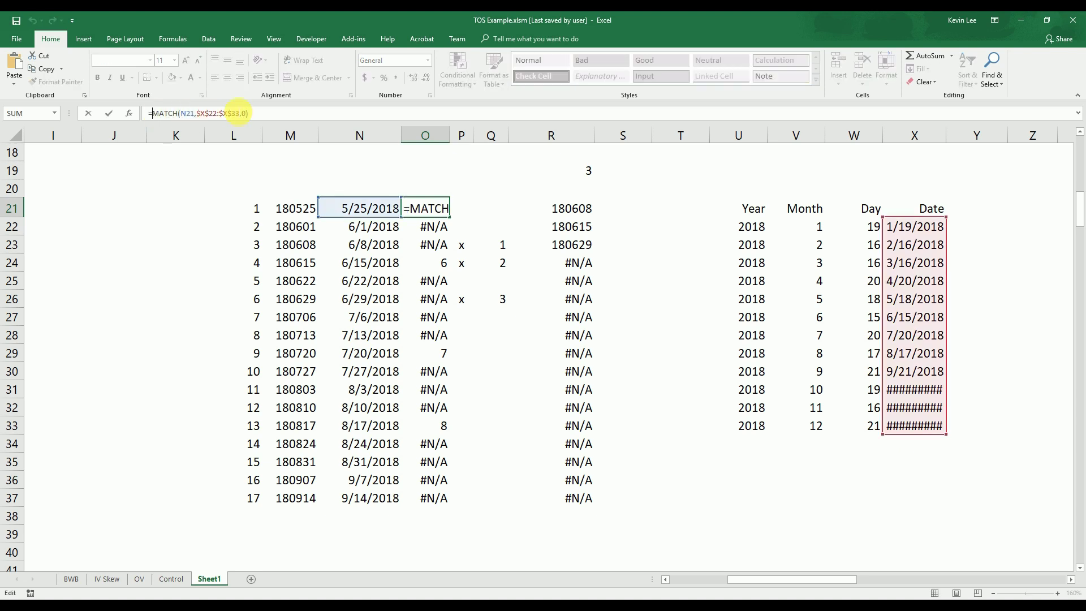
double_click(421, 210)
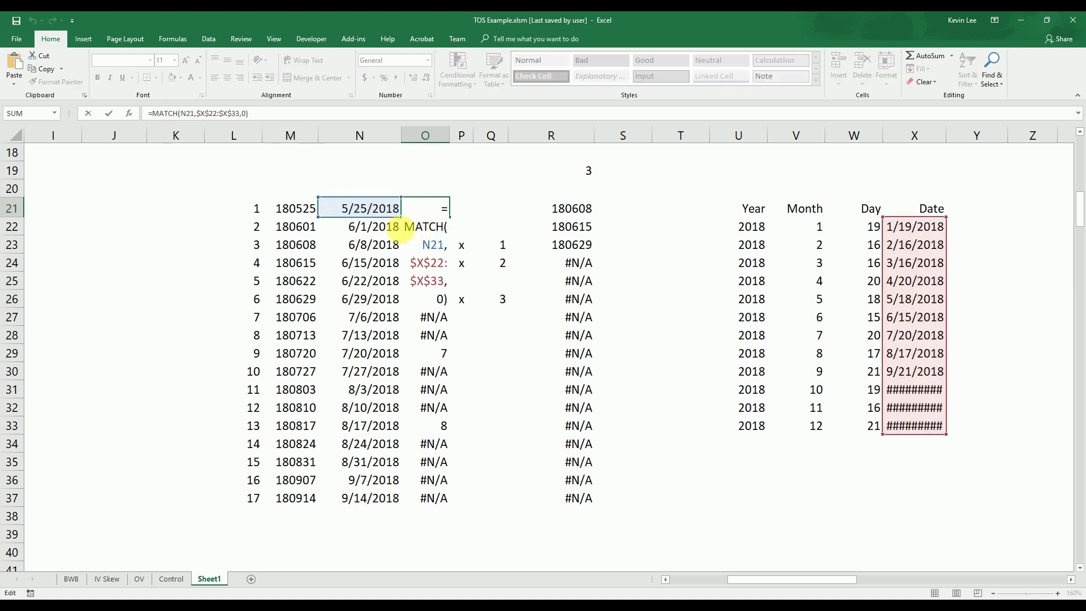
Step: Enter =ISNA(O21) in O19 to test whether the first expiration's match result is an #N/A error
left_click(418, 172)
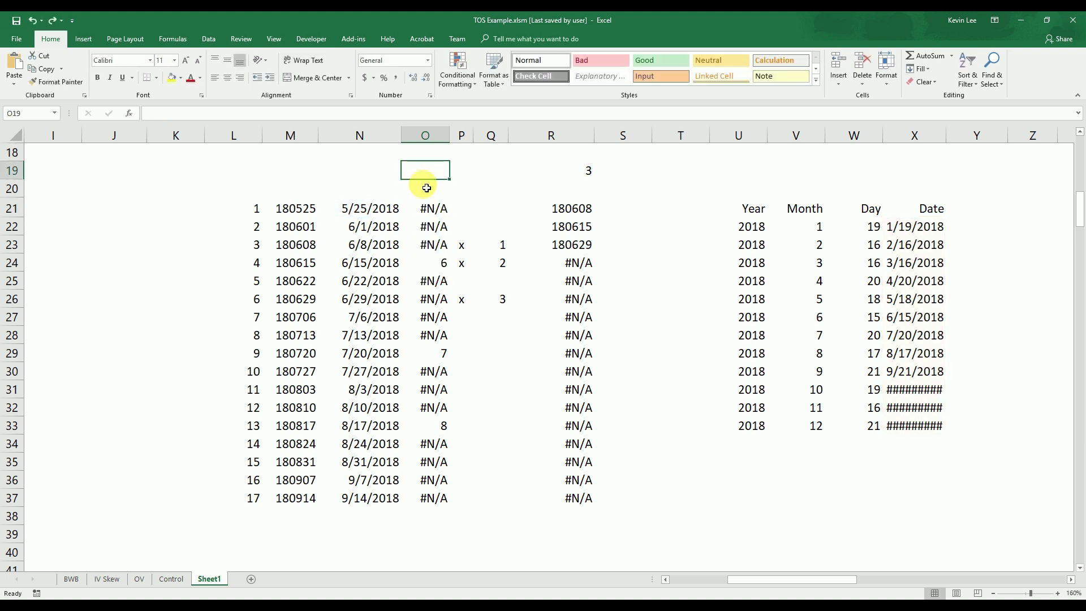
type("=isna")
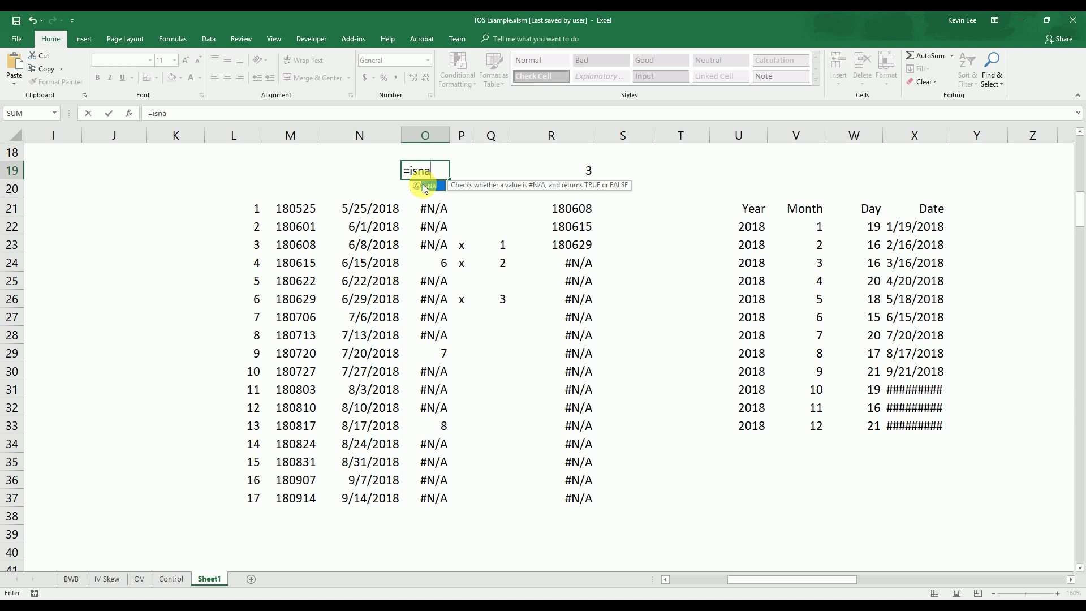
type("(")
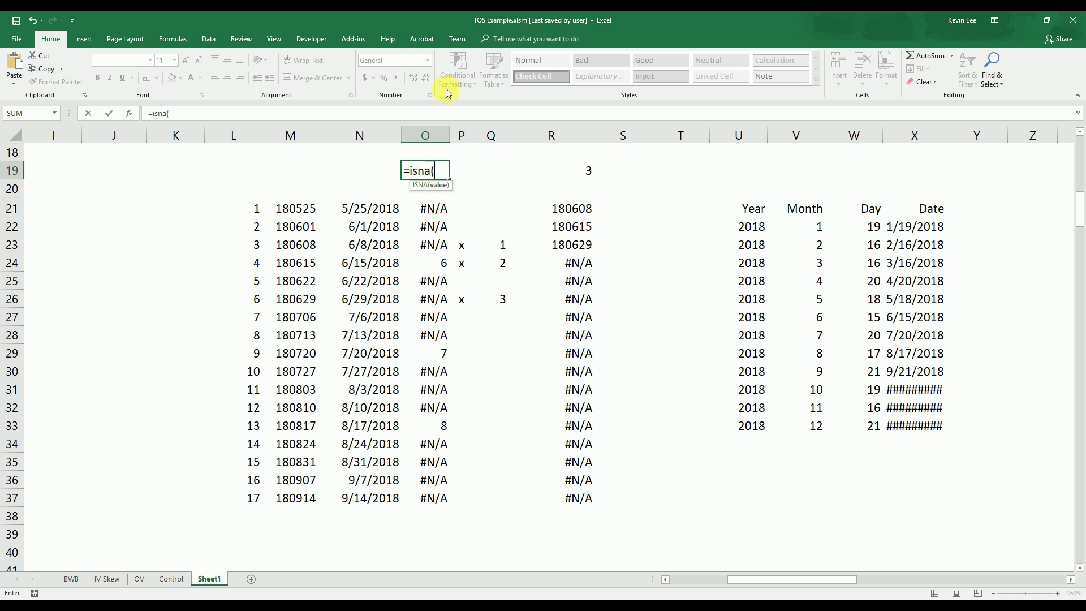
left_click(444, 213)
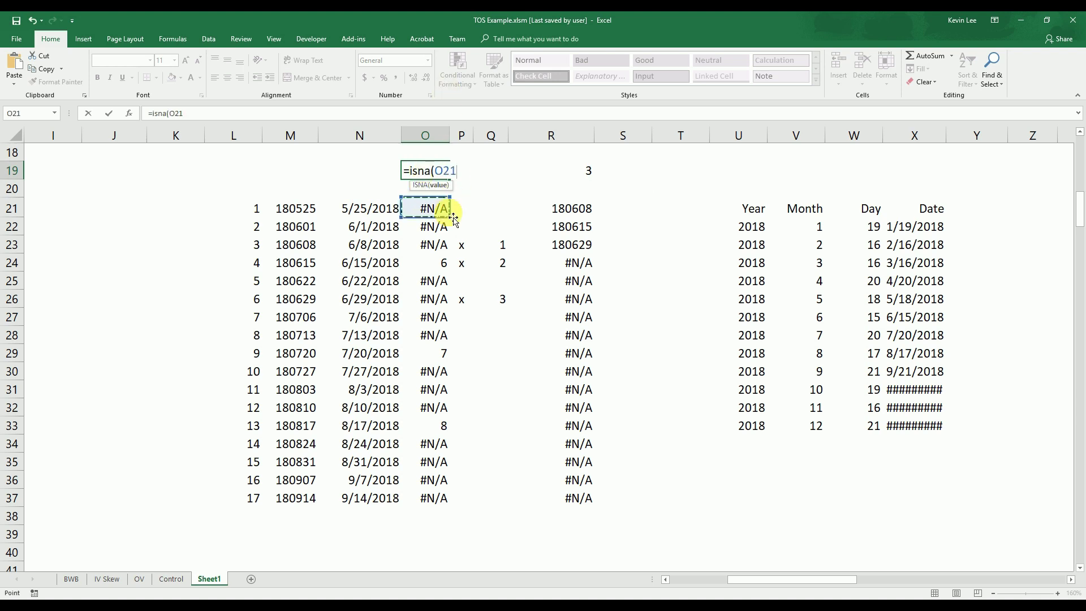
type(")")
key("Return")
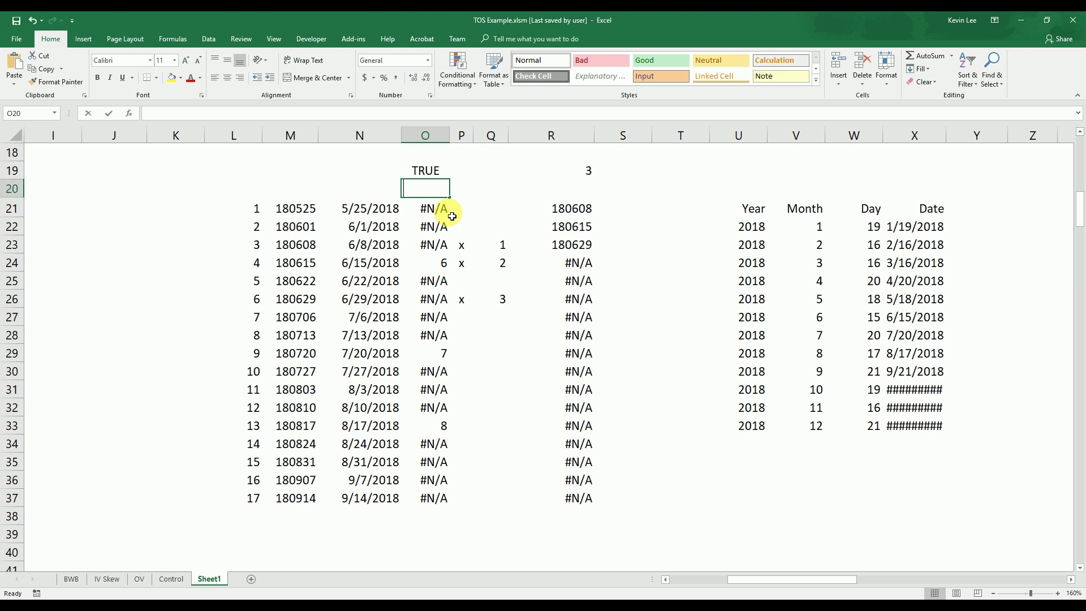
Step: Enter =ISNA(Q20) in O20 to test an empty cell for the #N/A error
type("=isna(")
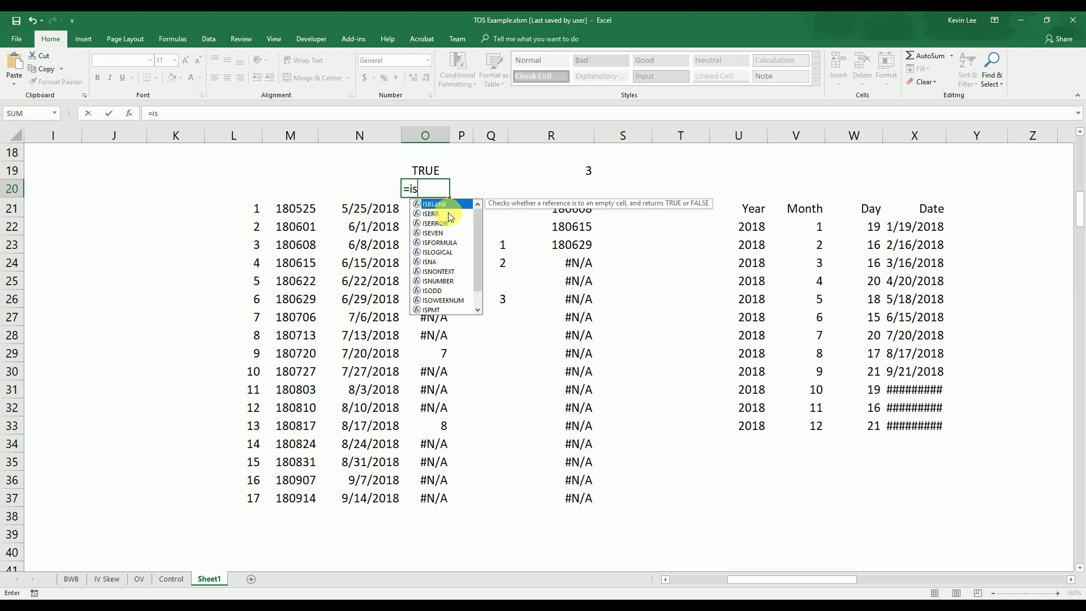
left_click(494, 194)
type(")")
key("Return")
Step: Clear the ISNA test formulas from O20 and O19
key("Up")
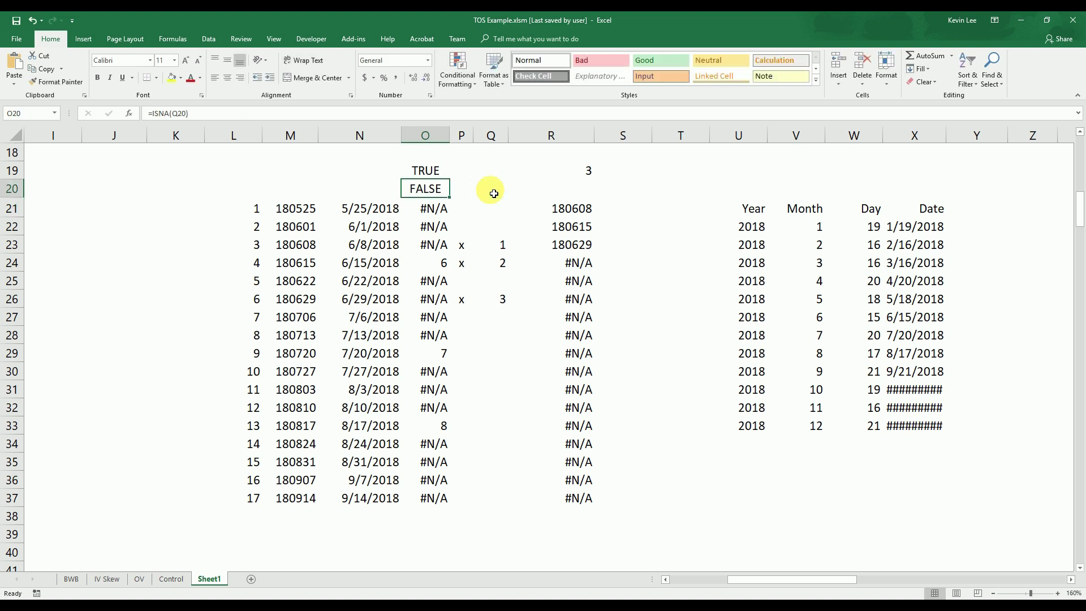
key("Up")
key("Delete")
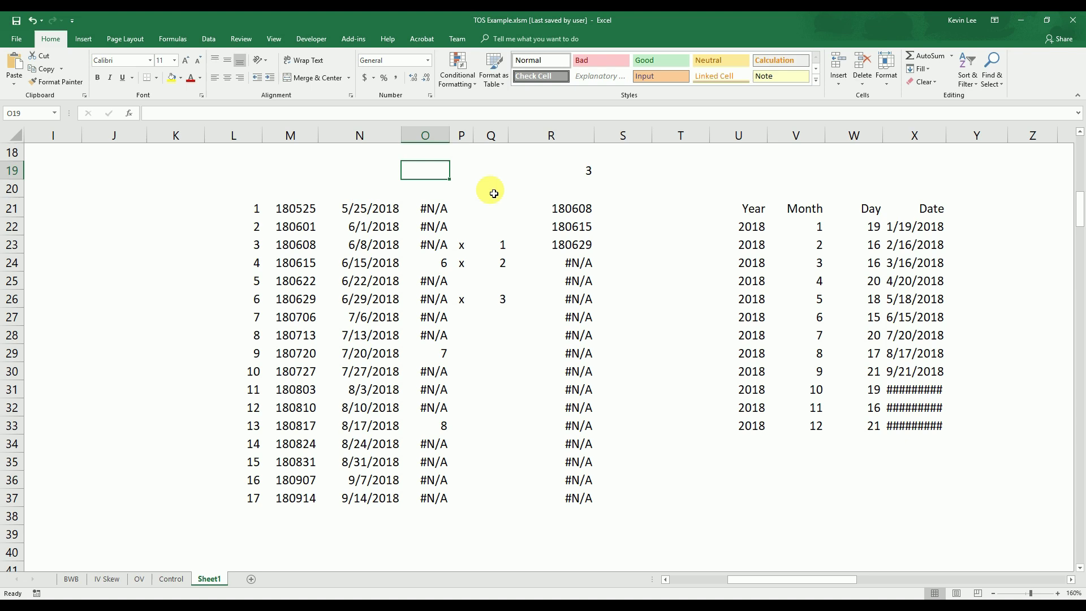
Step: Wrap the MATCH formula in O21 in ISNA so it reads =ISNA(MATCH(N21,$X$22:$X$33,0))
left_click(432, 209)
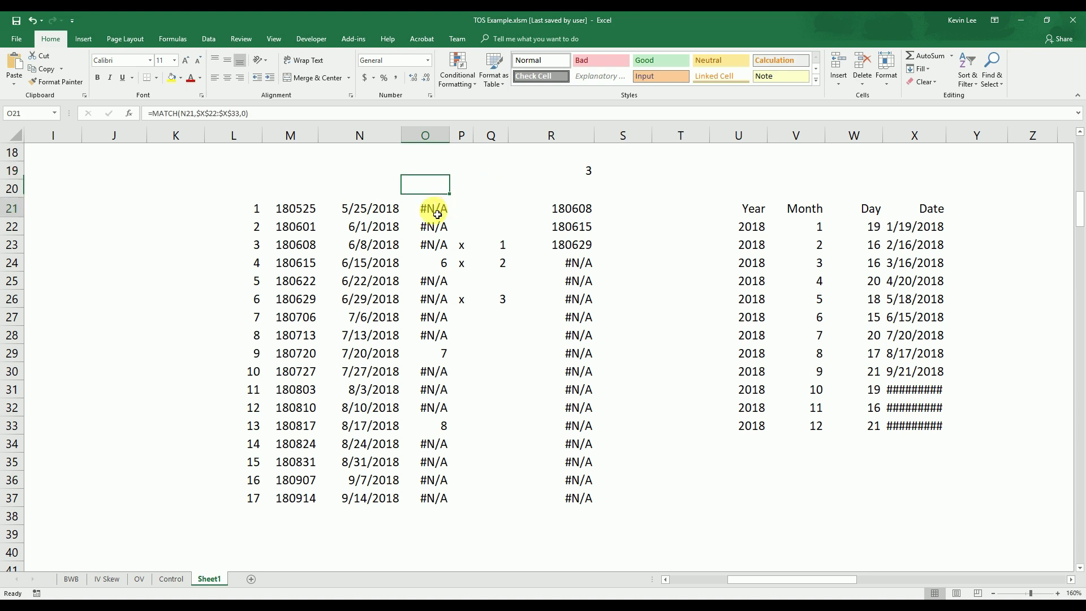
left_click(156, 114)
type("isna")
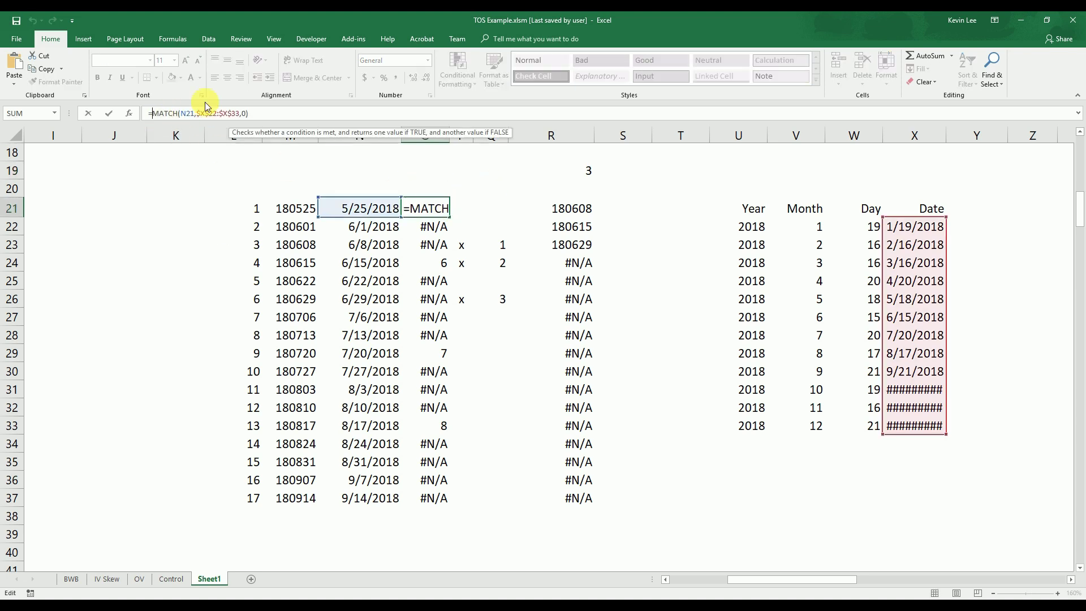
type("(")
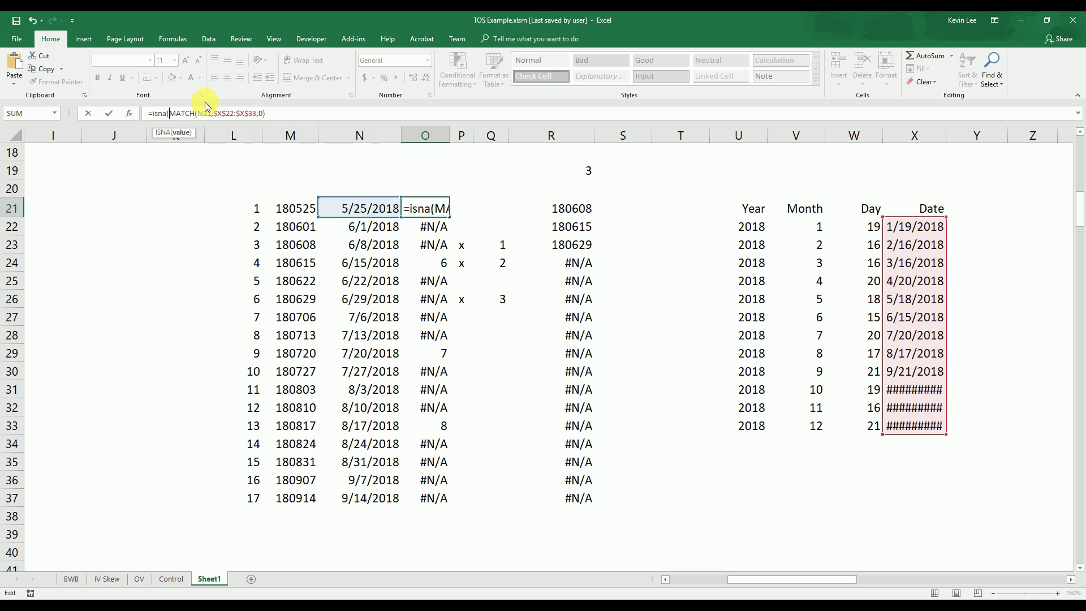
left_click(285, 115)
type(")")
key("ctrl+Return")
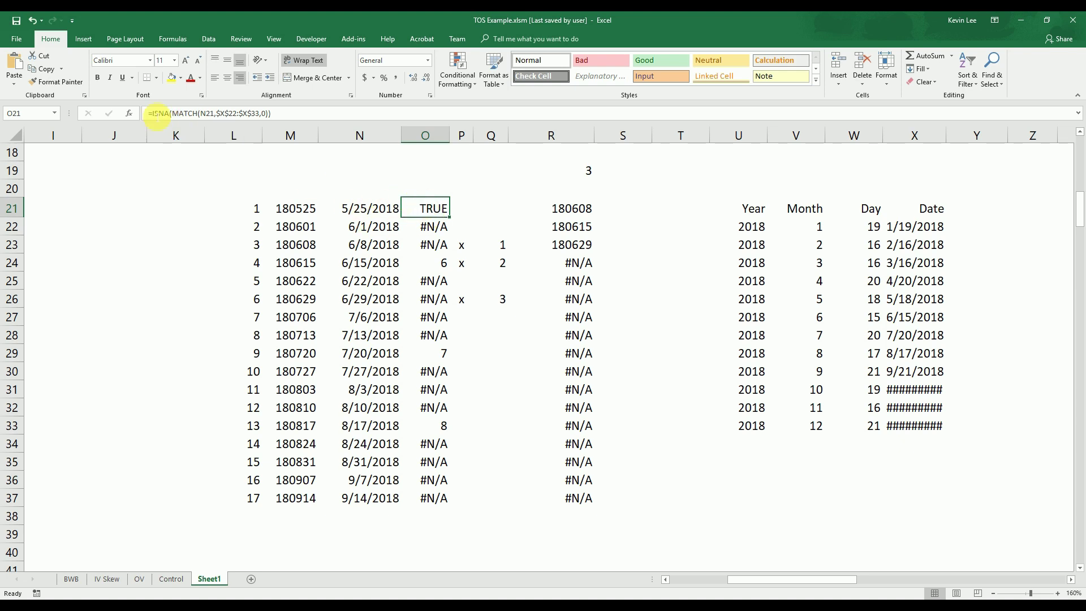
Step: Nest the O21 formula in an IF that returns "W" when ISNA is true and "" otherwise
left_click(151, 113)
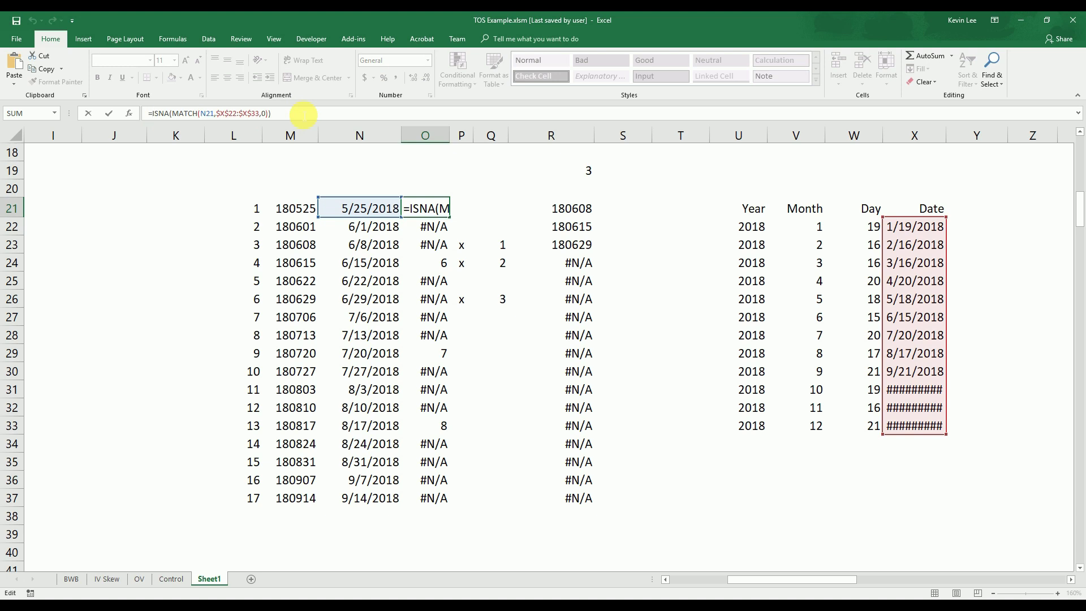
type("if(")
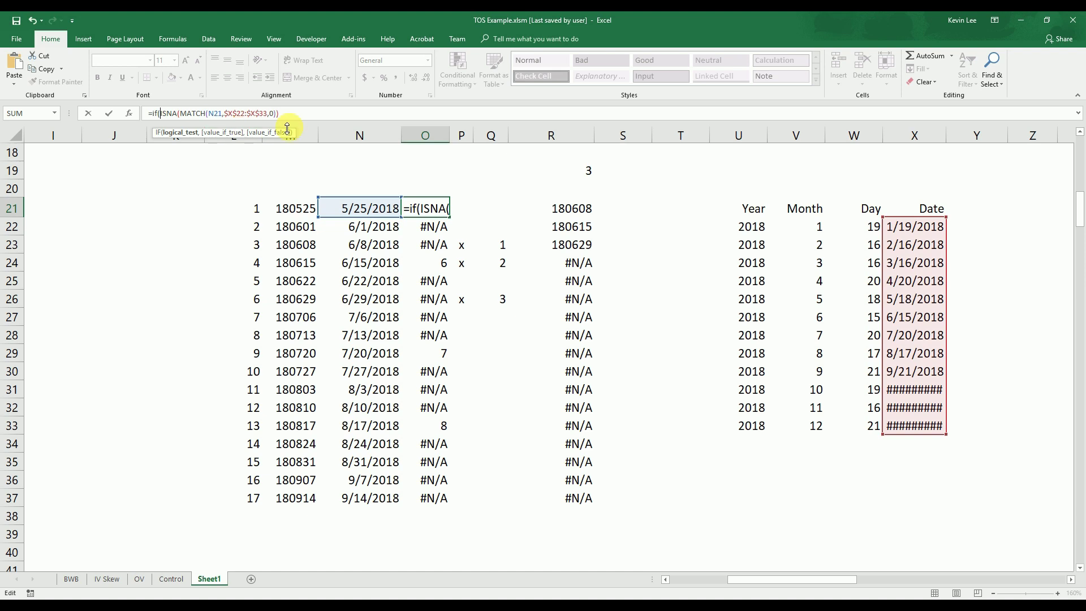
type(",\"W\",")
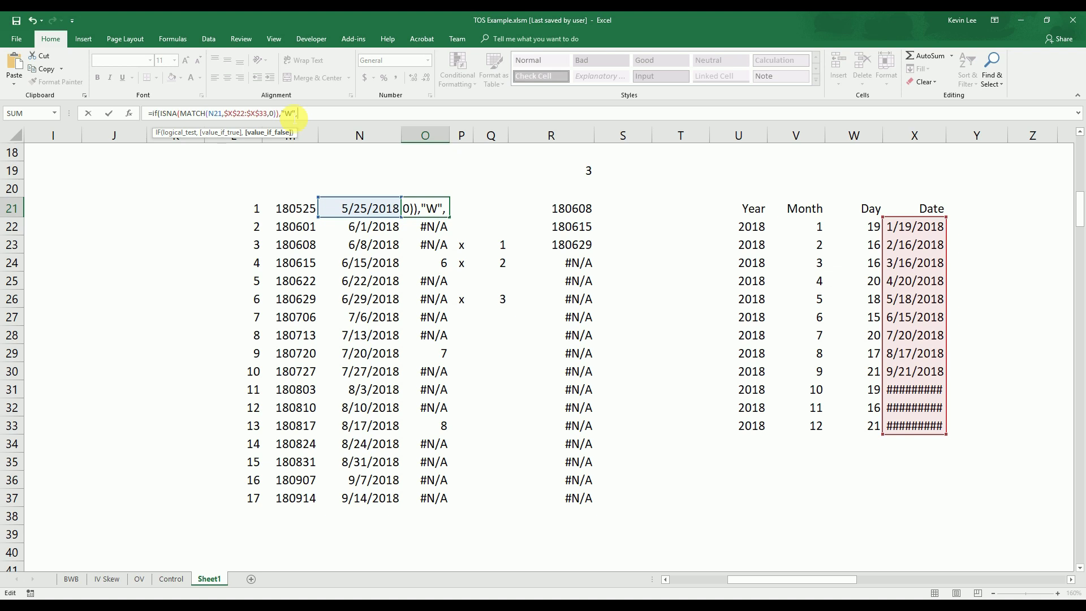
type("\"\")")
key("ctrl+Return")
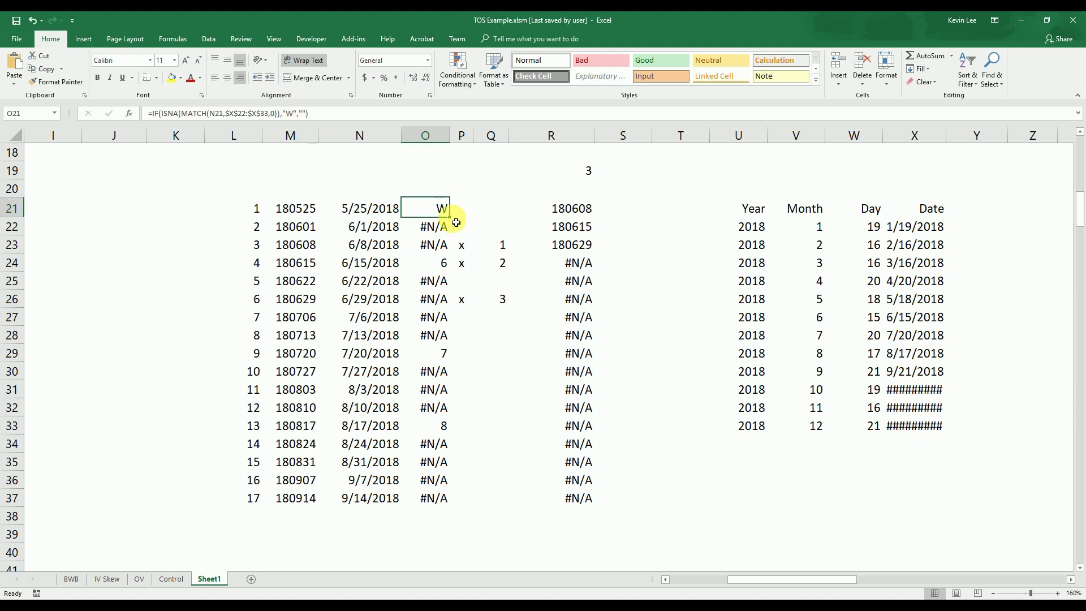
Step: Fill the IF formula from O21 down through O37 for the whole expiration list
left_click_drag(456, 223, 456, 222)
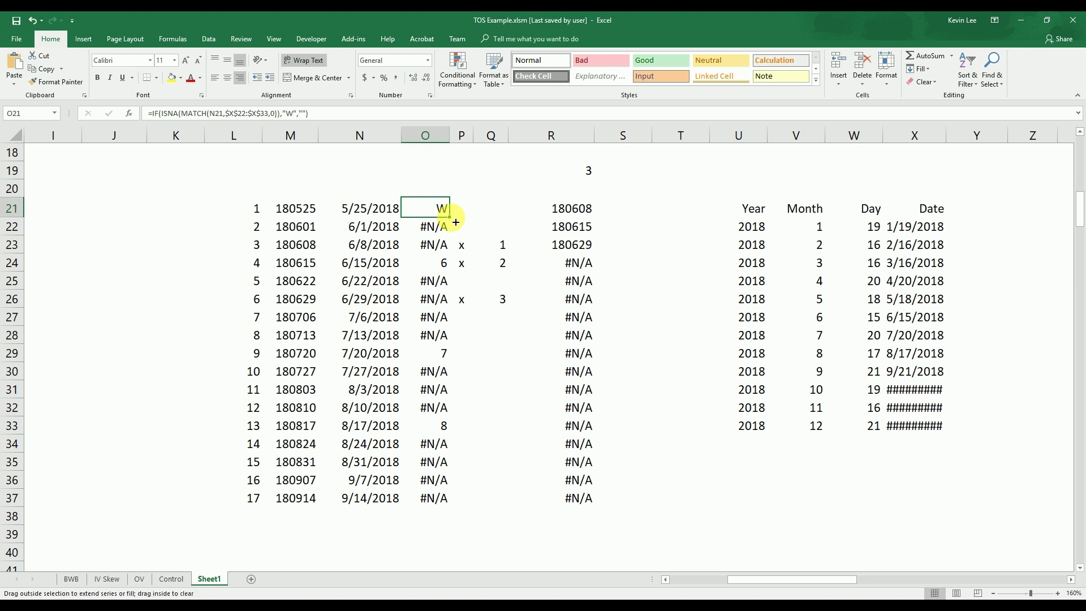
left_click_drag(456, 222, 439, 506)
left_click(488, 391)
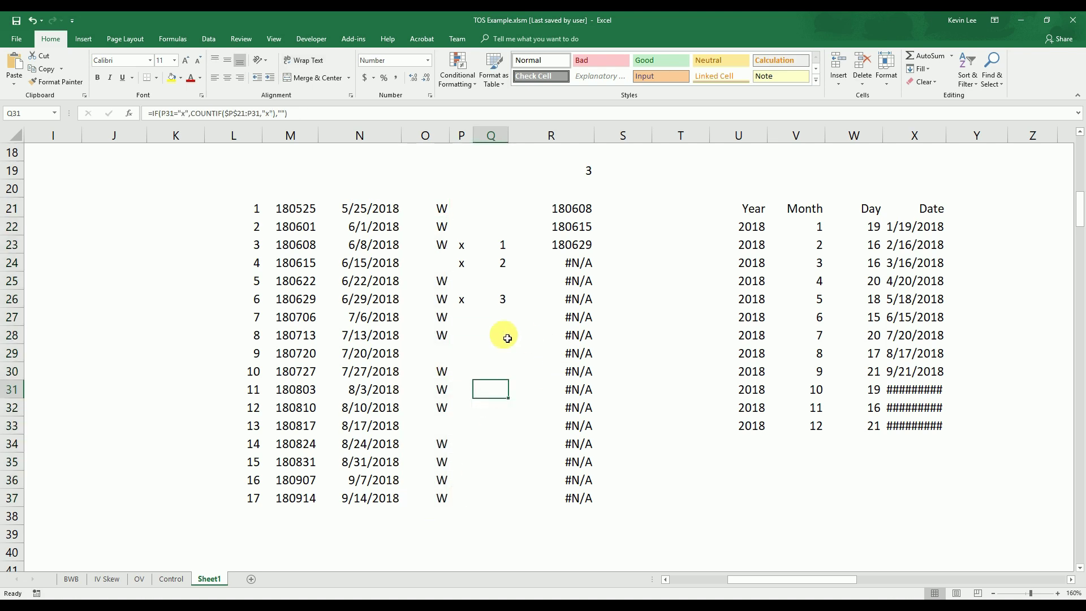
Step: Check the blank and W flags in column O against the expiration dates and the third-Friday date table
left_click(436, 262)
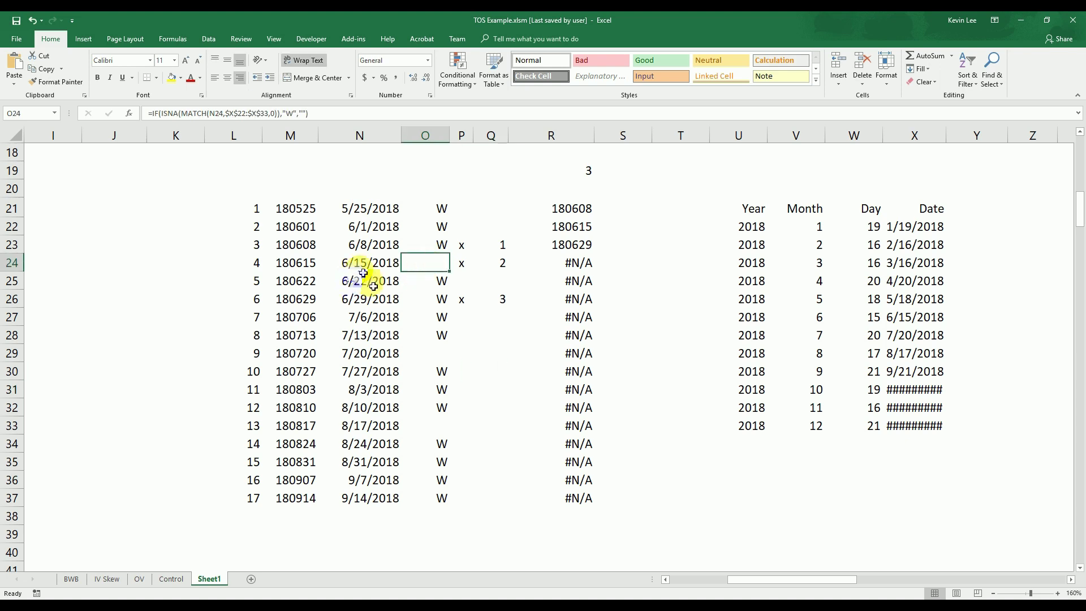
left_click(439, 361)
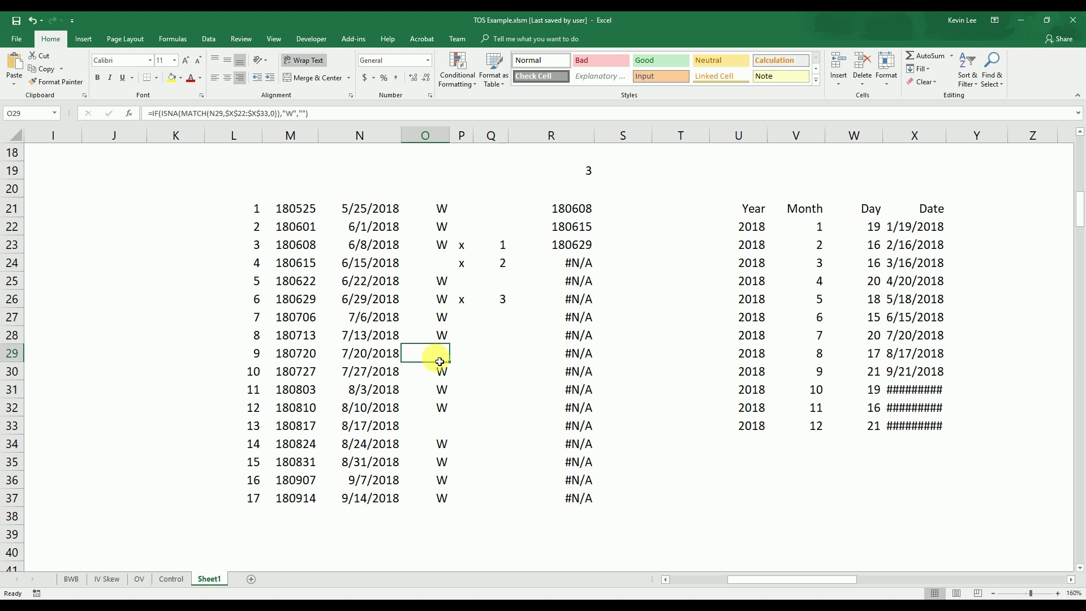
left_click(440, 428)
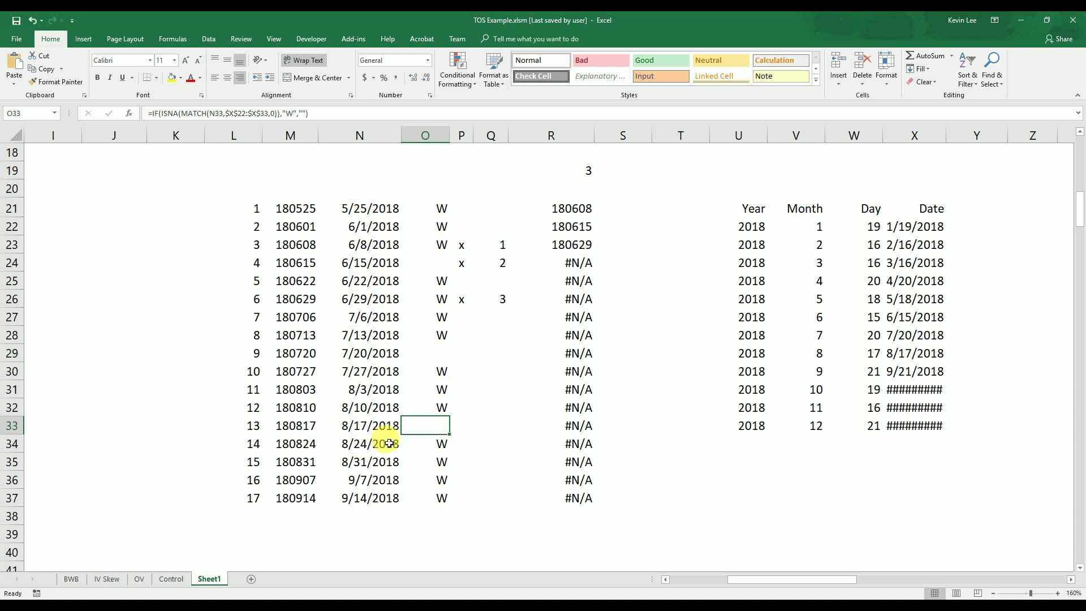
left_click(914, 361)
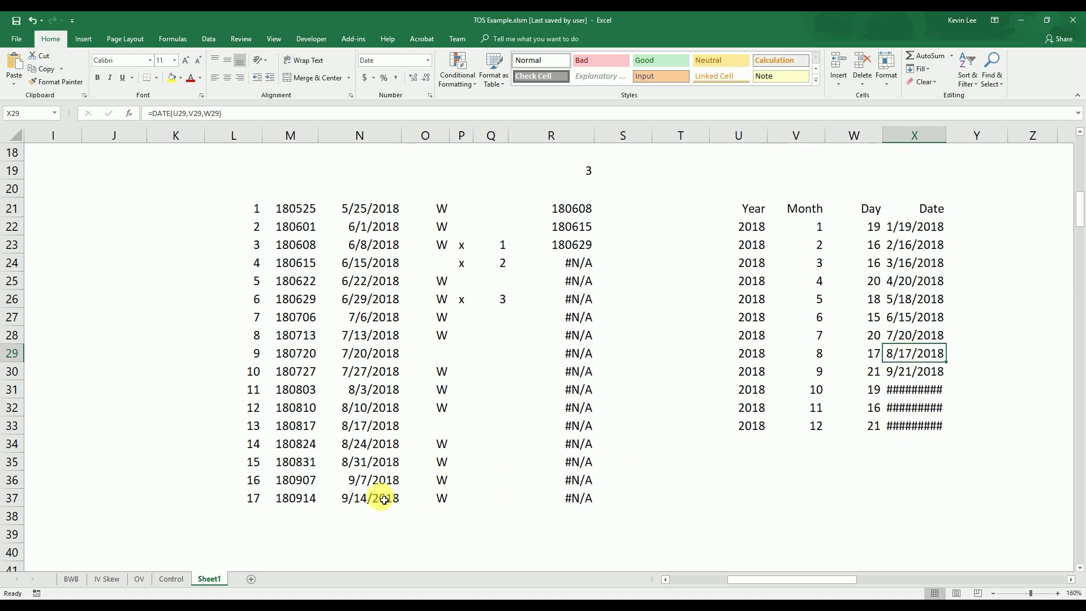
left_click(444, 210)
left_click(439, 243)
left_click(432, 316)
left_click(444, 371)
left_click(451, 423)
Step: Shift the Type, Highest Strike and Root entries down one row to free row 16 beneath Expiry
left_click_drag(783, 583, 710, 582)
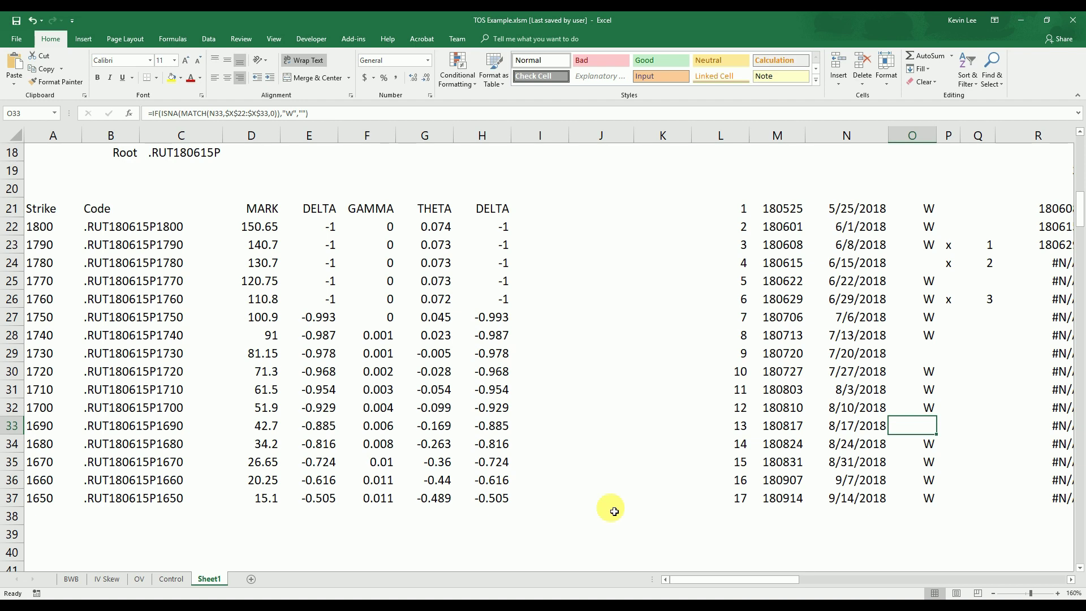
left_click(601, 480)
scroll(587, 447, "up", 2)
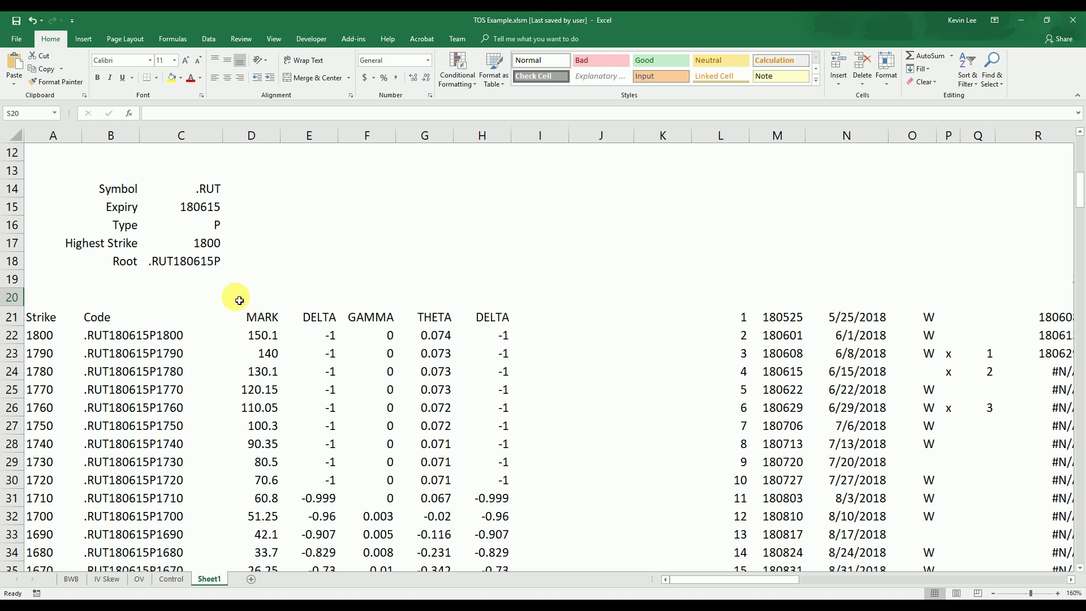
left_click_drag(126, 227, 176, 295)
Step: Label B16 as Weekly and right-align the label
left_click(116, 225)
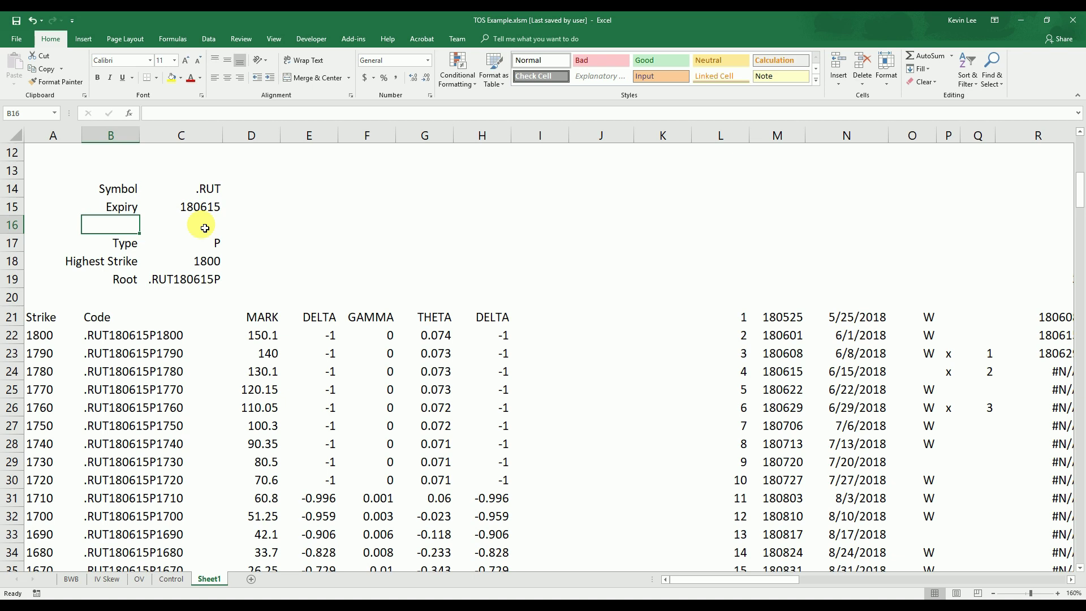
type("Weekly")
key("Return")
key("Up")
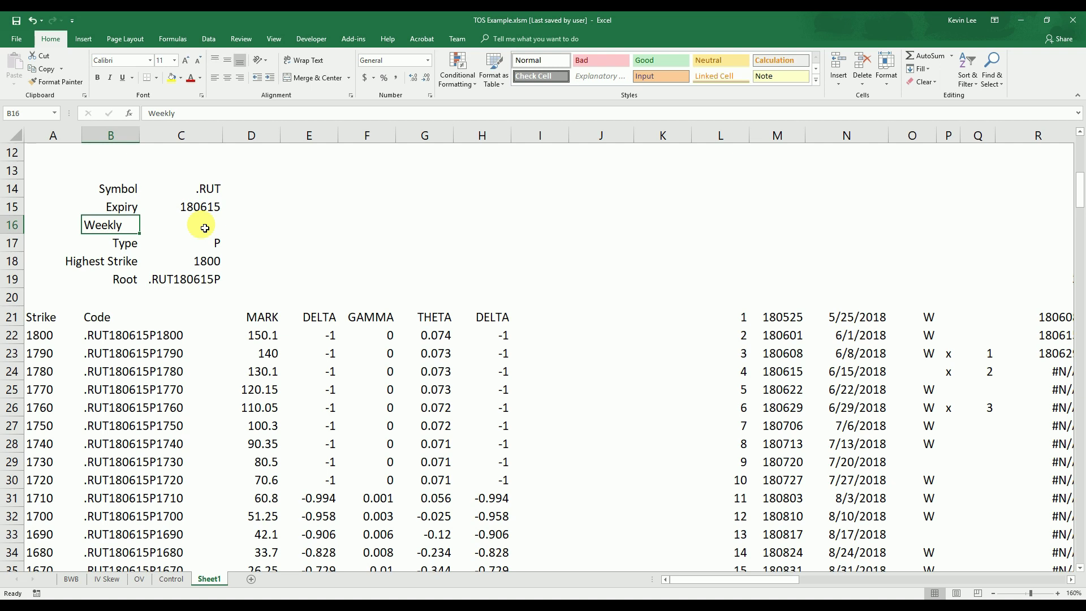
left_click(240, 78)
Step: Enter =MATCH(C15,M21:M45,0) in C16 to find the selected expiry's position in the expiration list
left_click(202, 226)
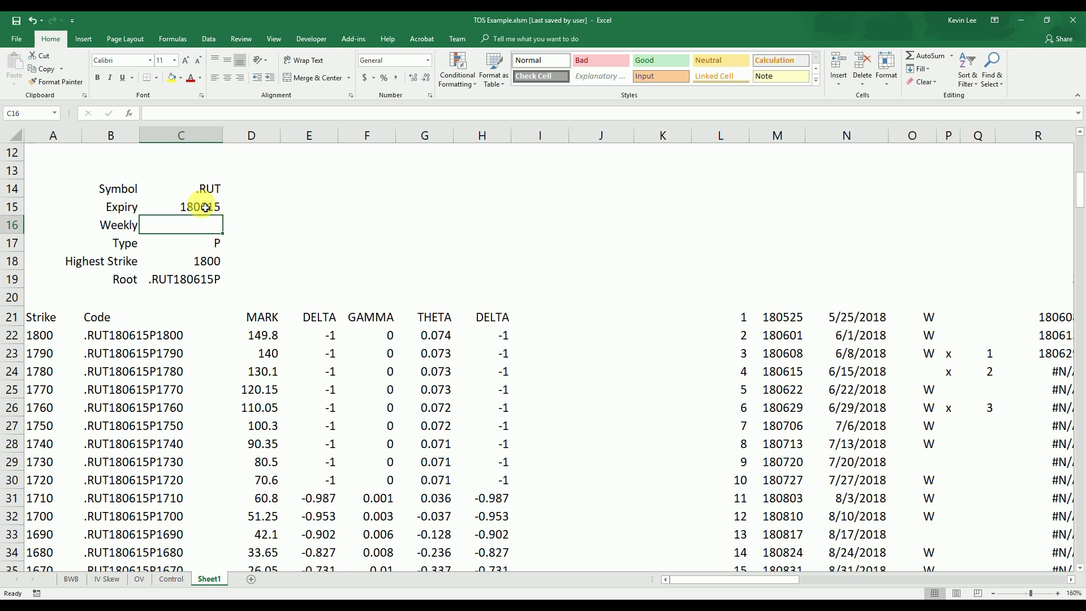
left_click(205, 208)
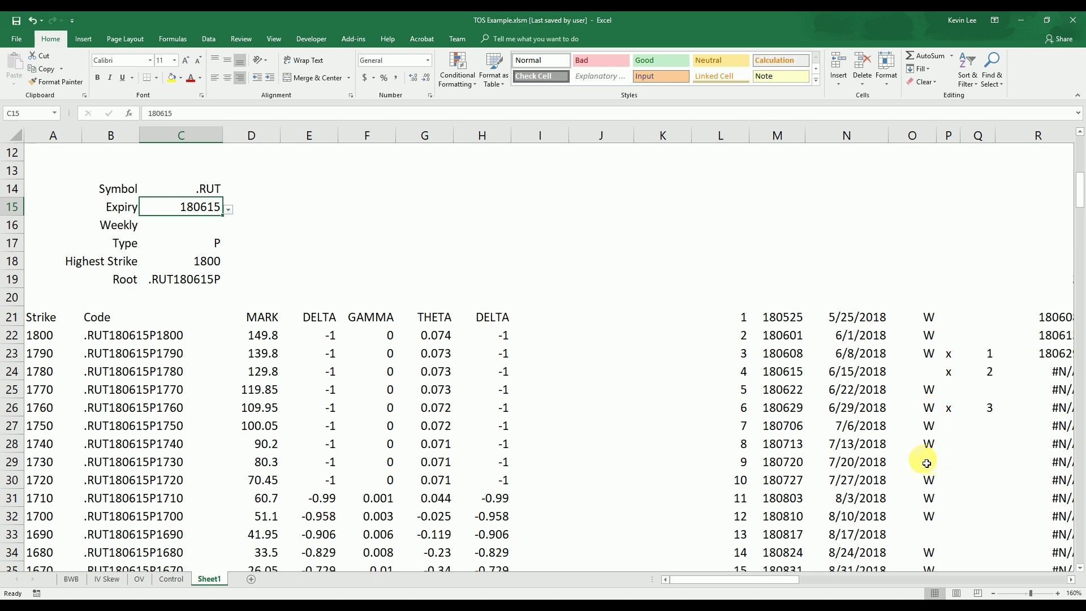
left_click(179, 226)
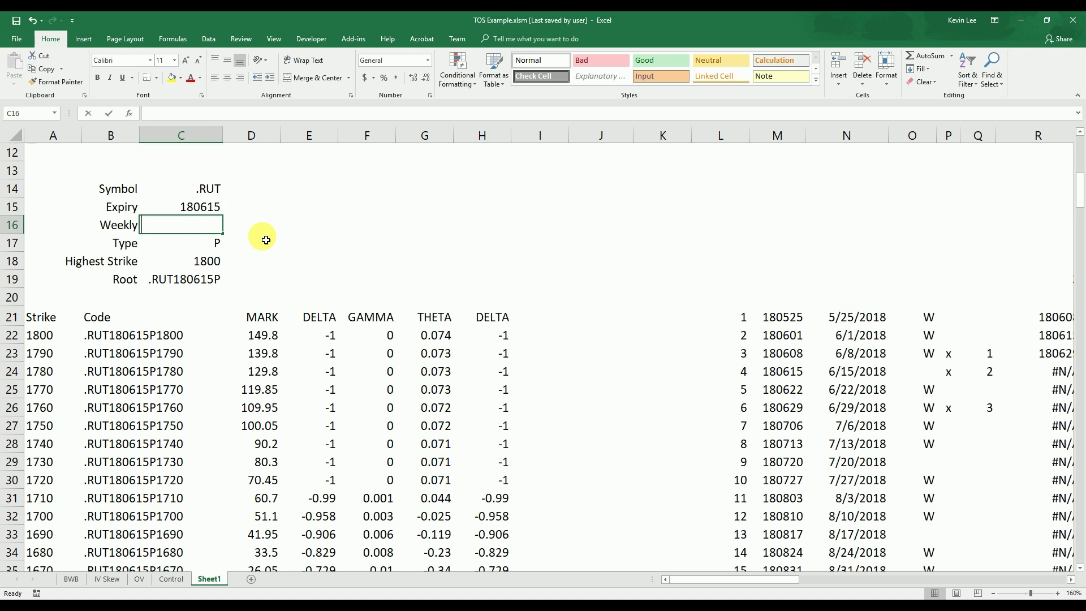
type("=match(")
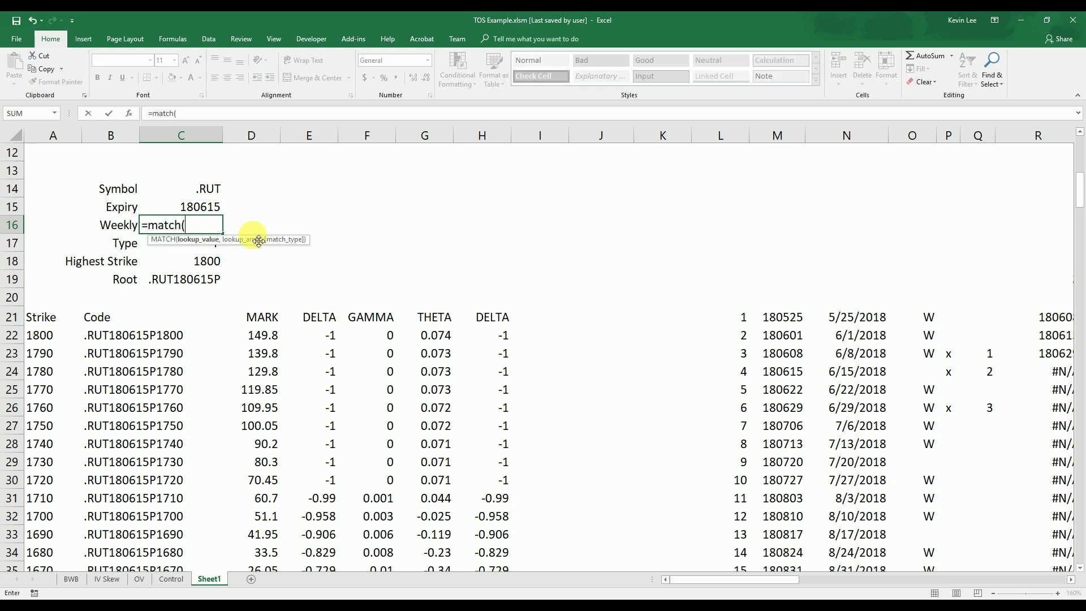
left_click(210, 214)
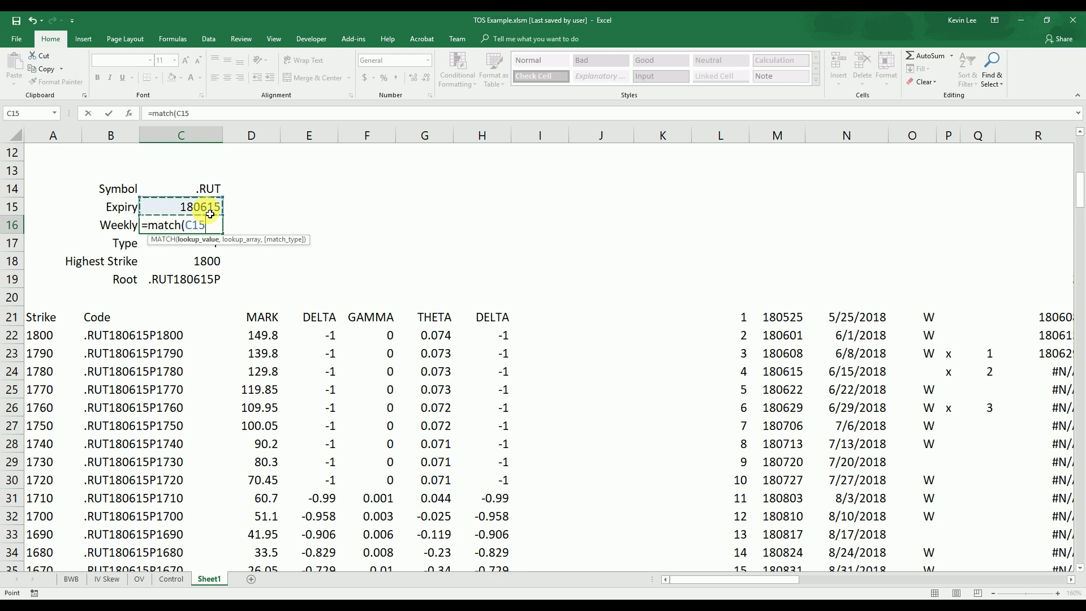
type(",")
left_click(781, 314)
left_click_drag(780, 314, 785, 538)
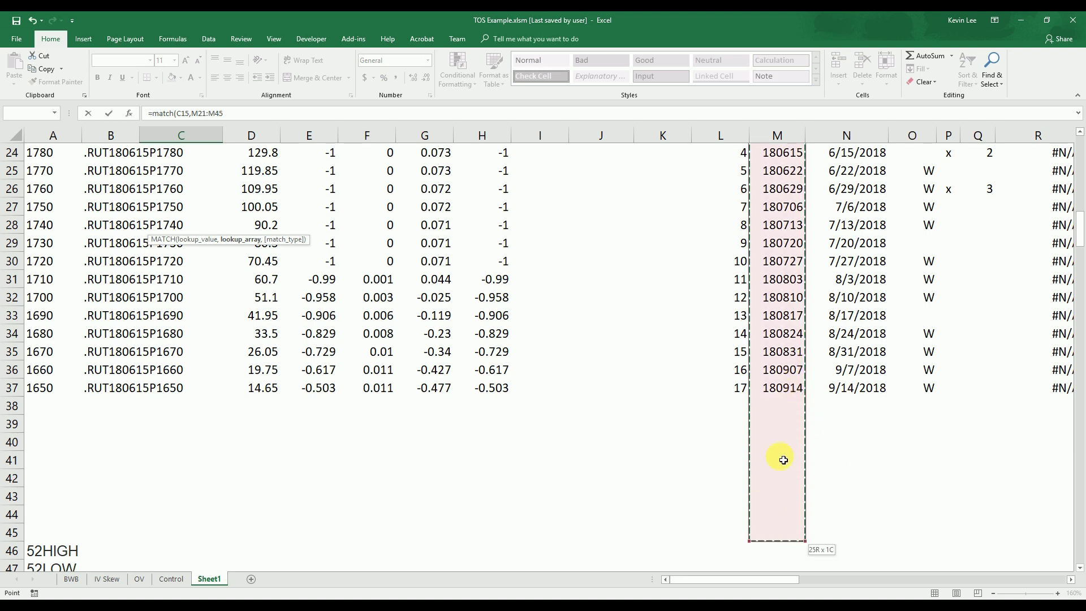
scroll(805, 434, "up", 2)
scroll(804, 434, "up", 1)
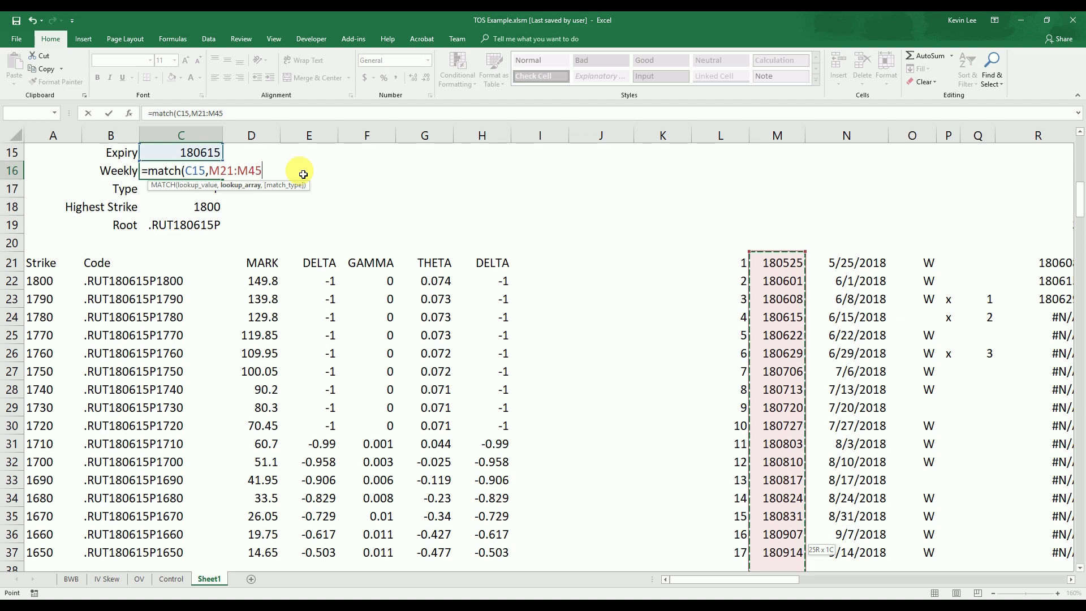
type(",0")
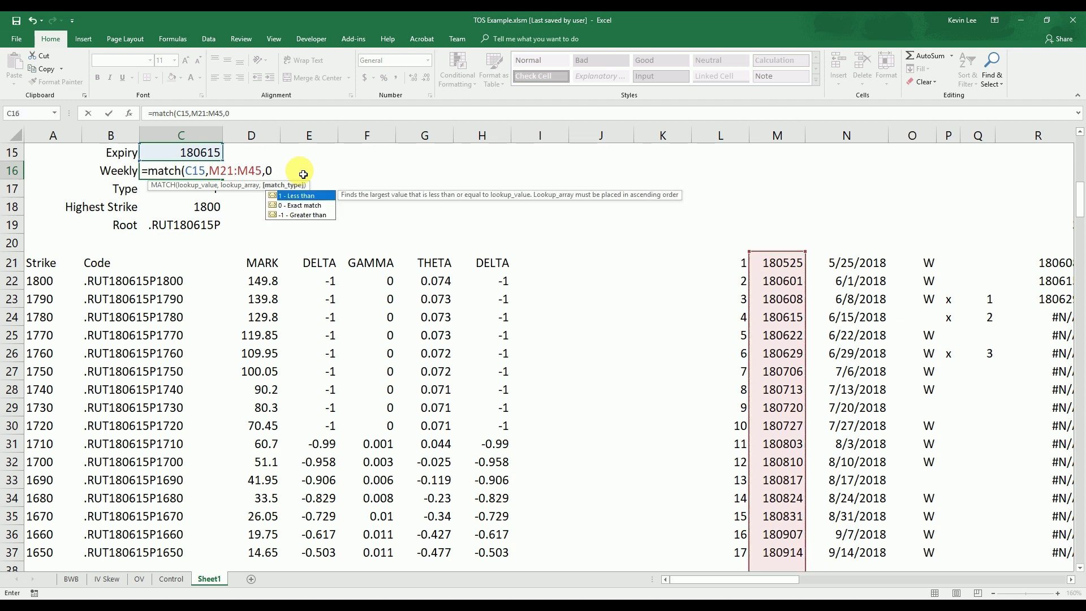
type(")")
key("Return")
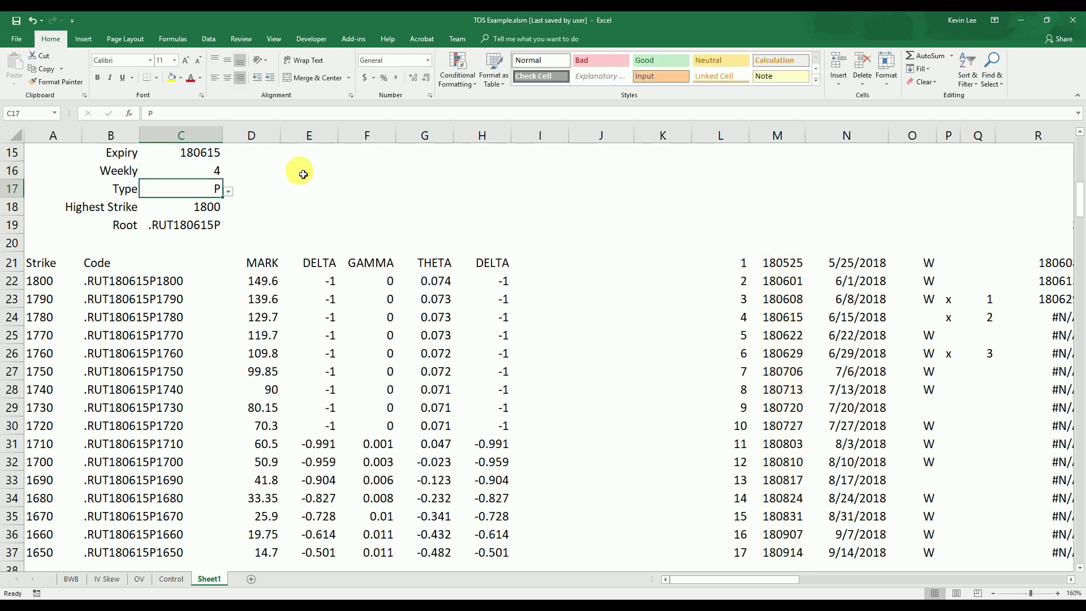
Step: Wrap the C16 formula in INDEX over the flag column so it reads =INDEX(O21:O45,MATCH(C15,M21:M45,0))
left_click(199, 179)
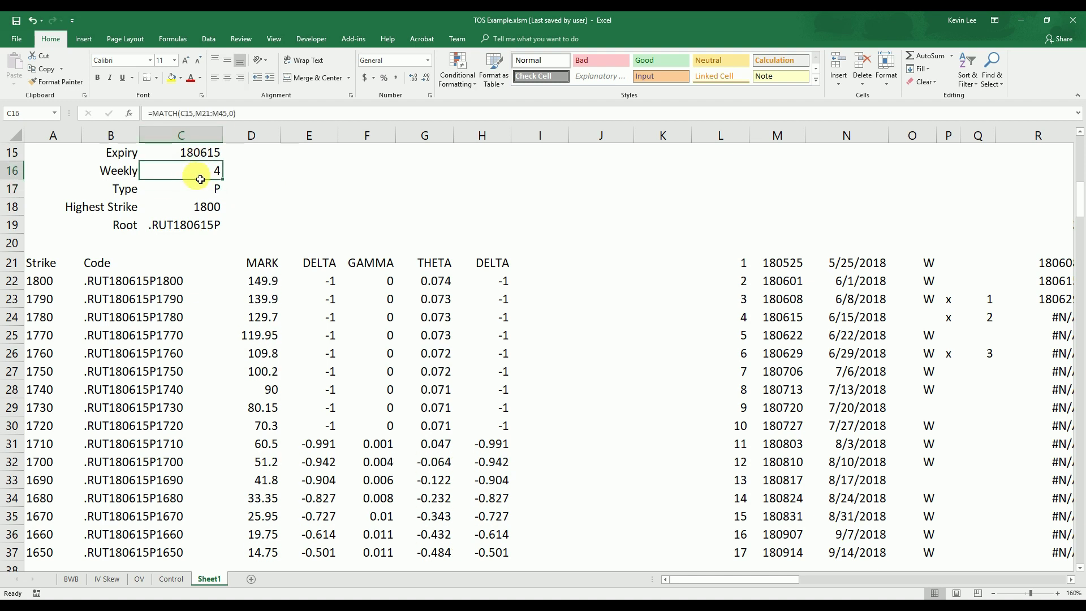
scroll(246, 201, "up", 1)
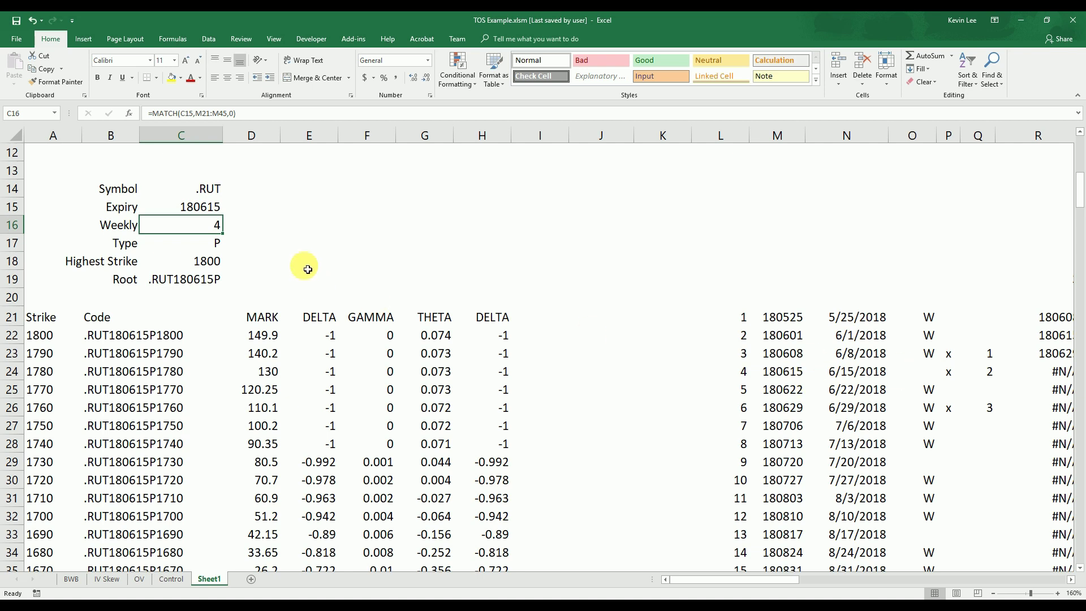
left_click(155, 115)
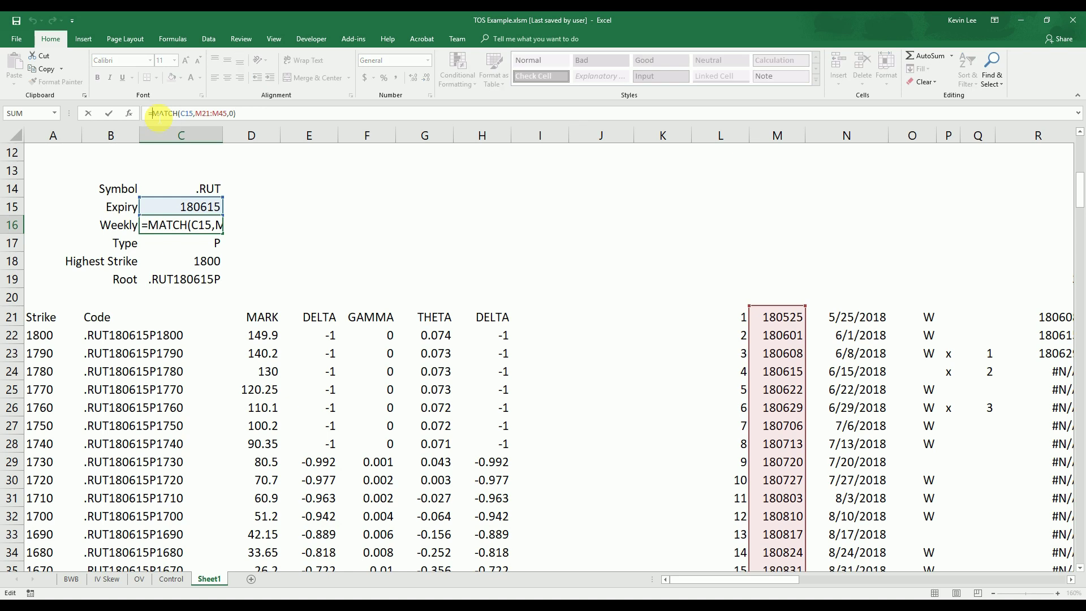
left_click(152, 229)
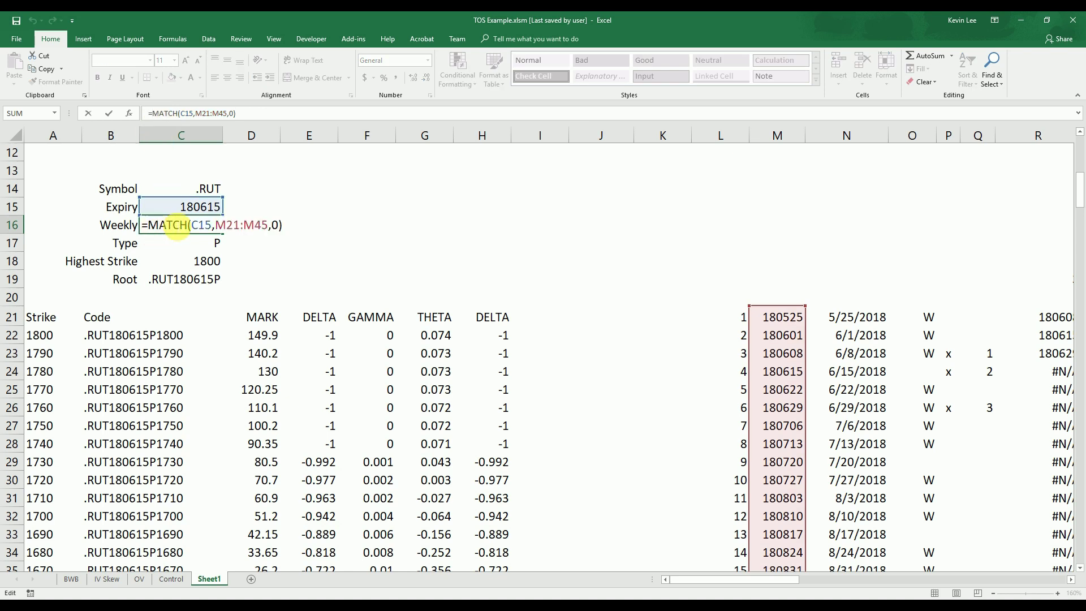
type("index(")
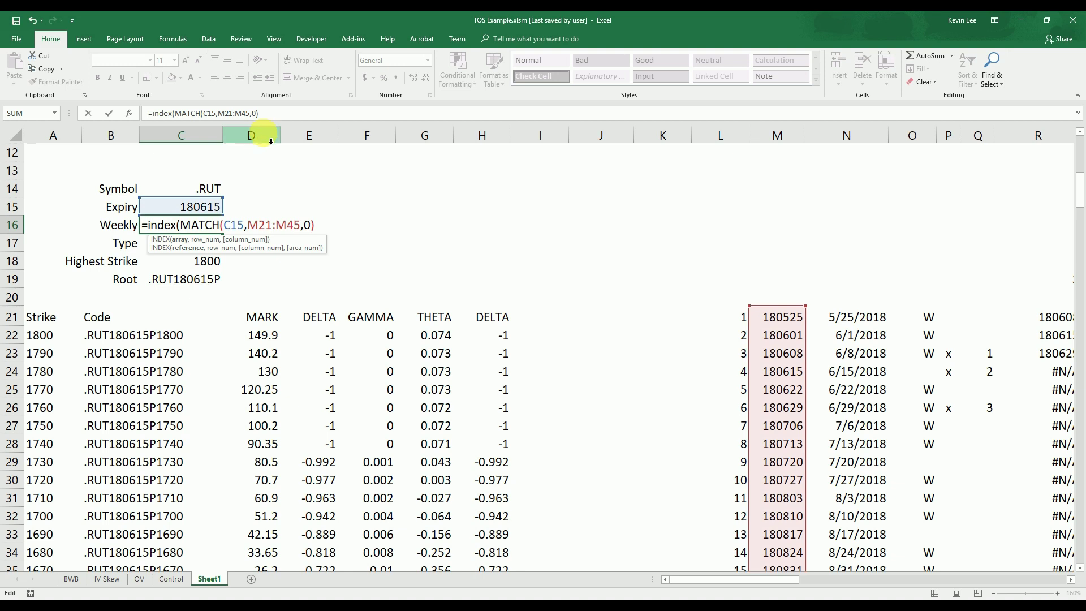
left_click(275, 115)
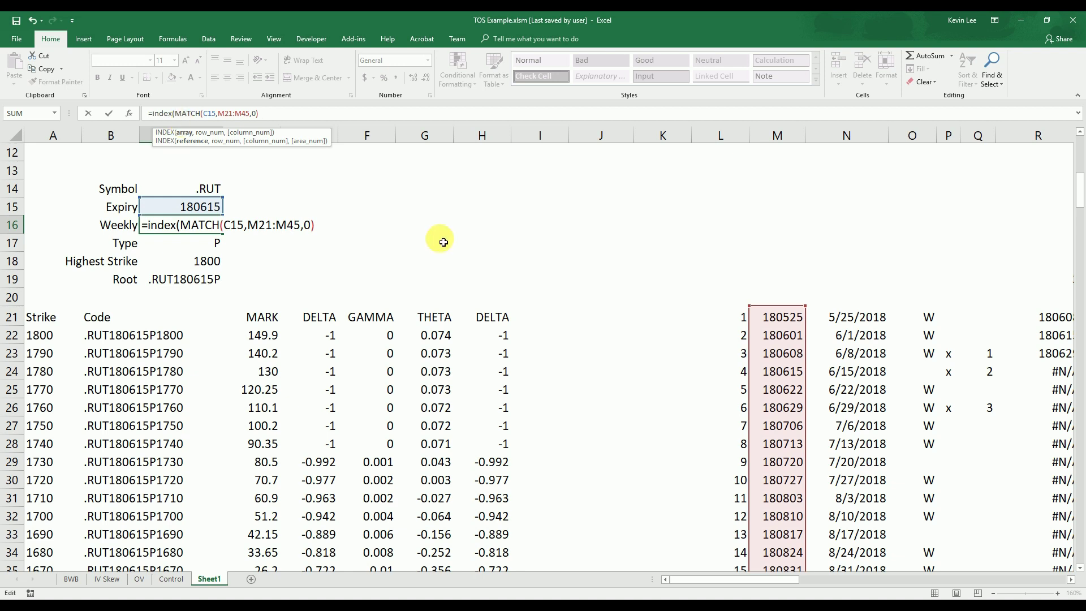
left_click_drag(925, 320, 929, 443)
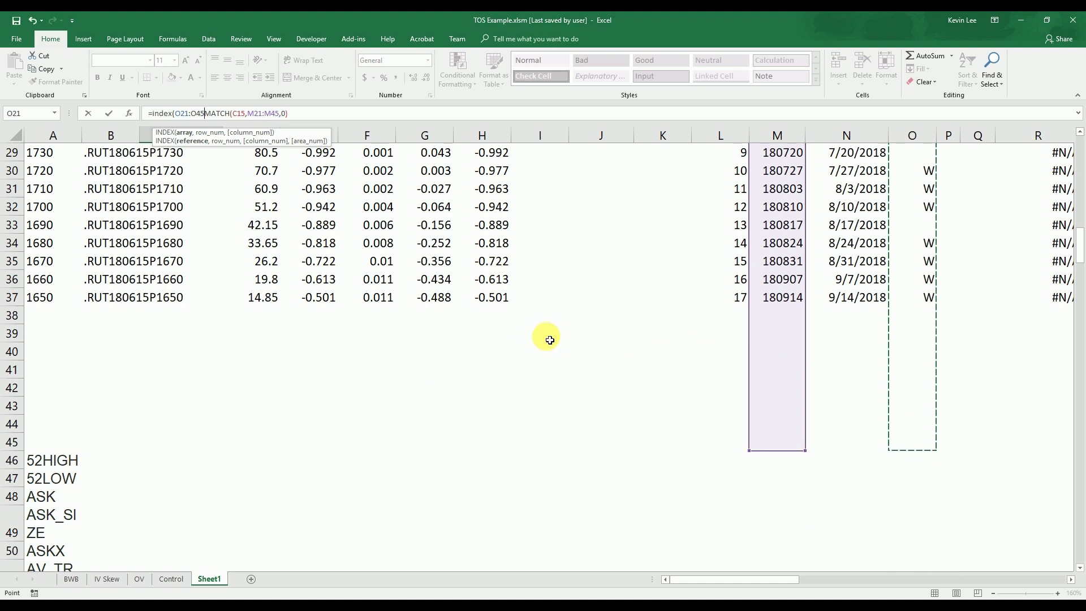
left_click_drag(1081, 246, 1080, 191)
left_click(216, 114)
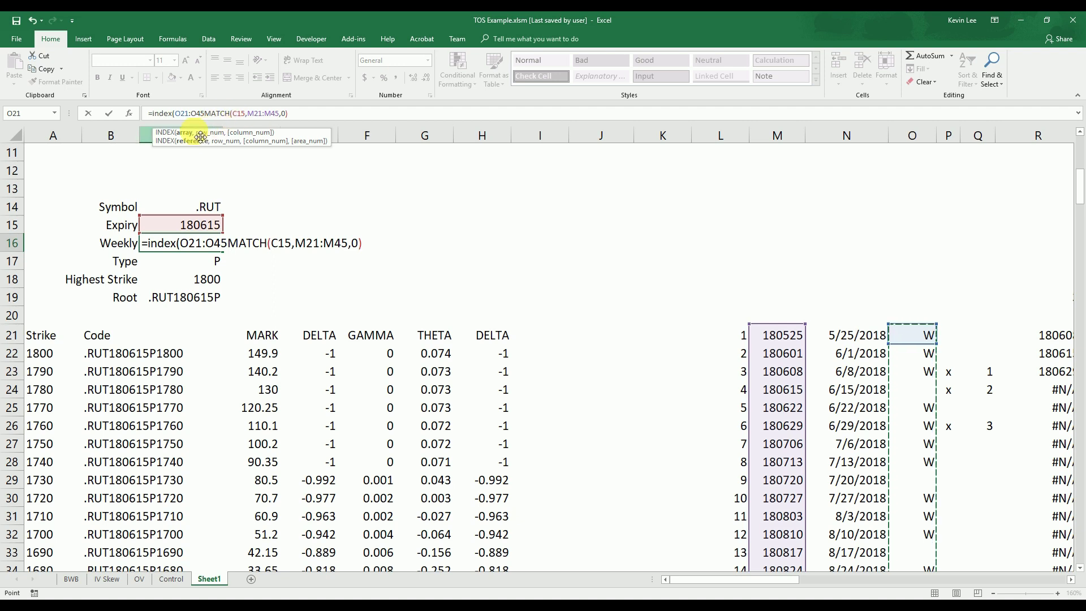
type(",")
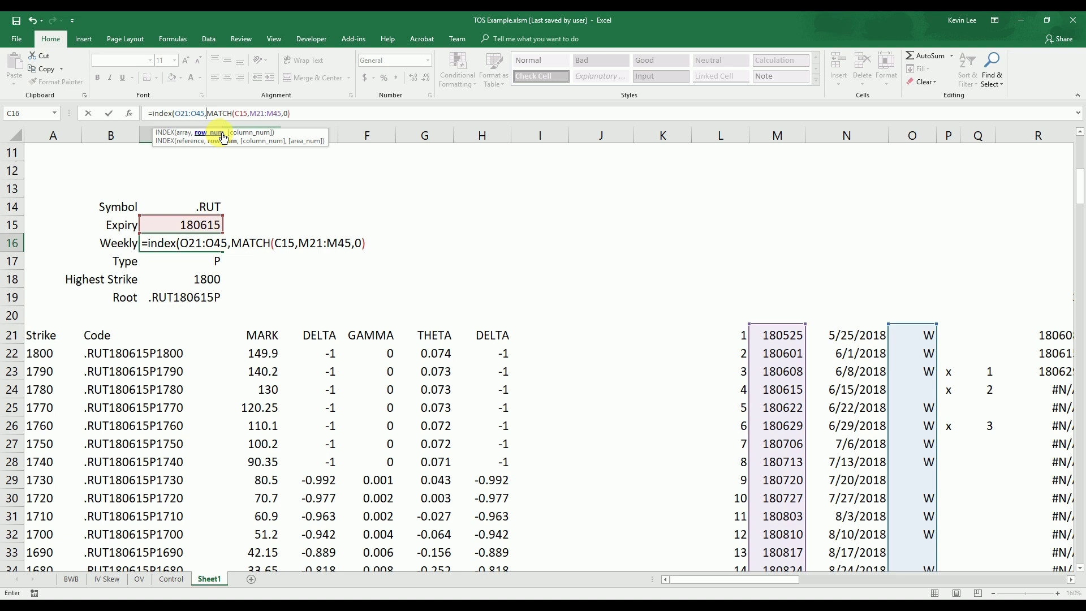
left_click(308, 117)
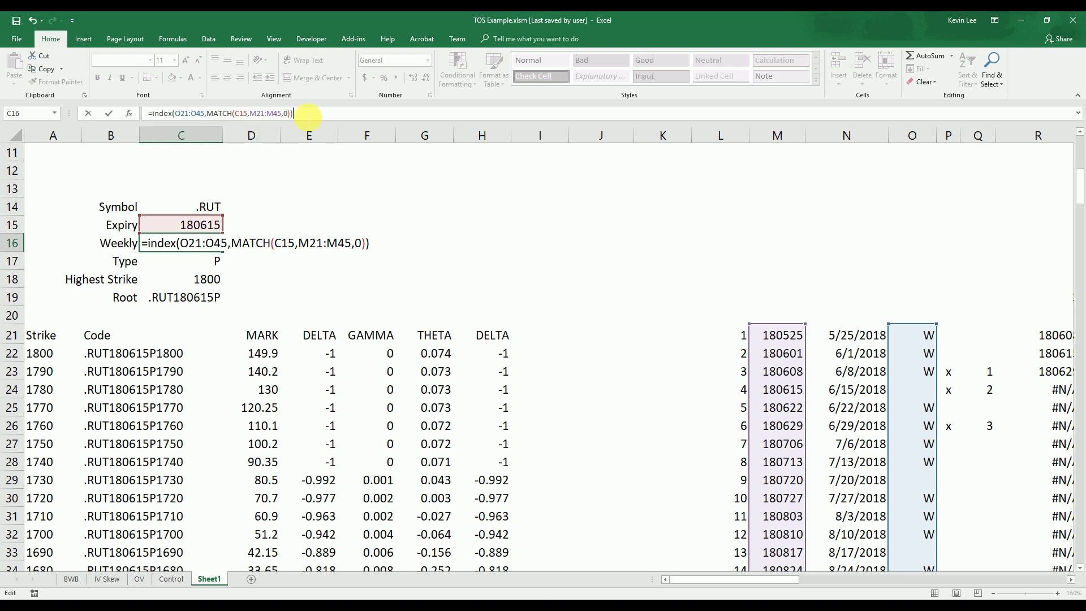
key("Return")
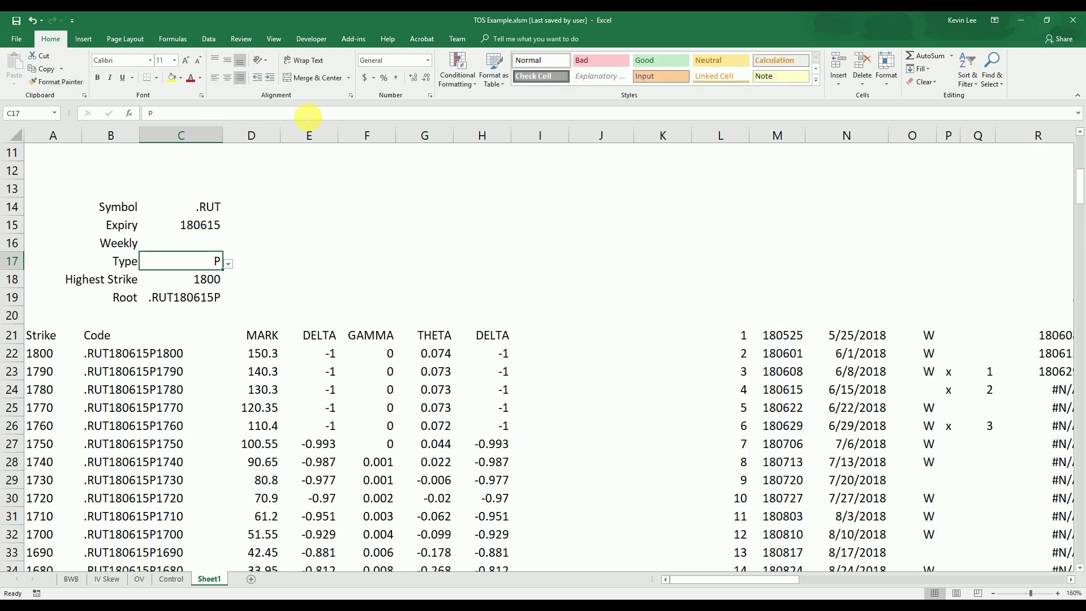
key("Up")
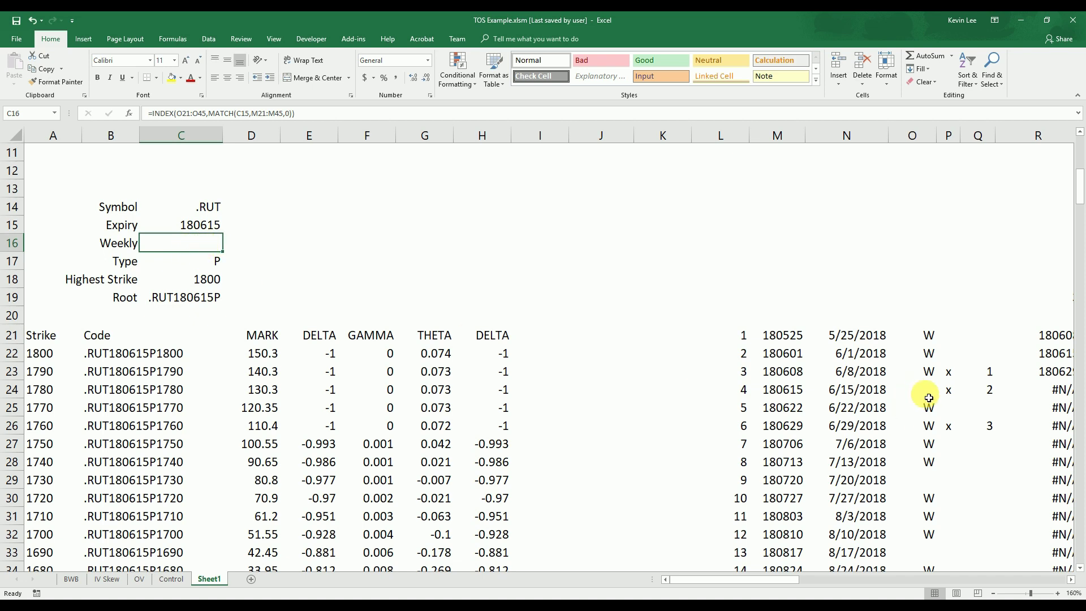
Step: Choose 180608 as the Expiry and right-align the Weekly value in C16
left_click(205, 227)
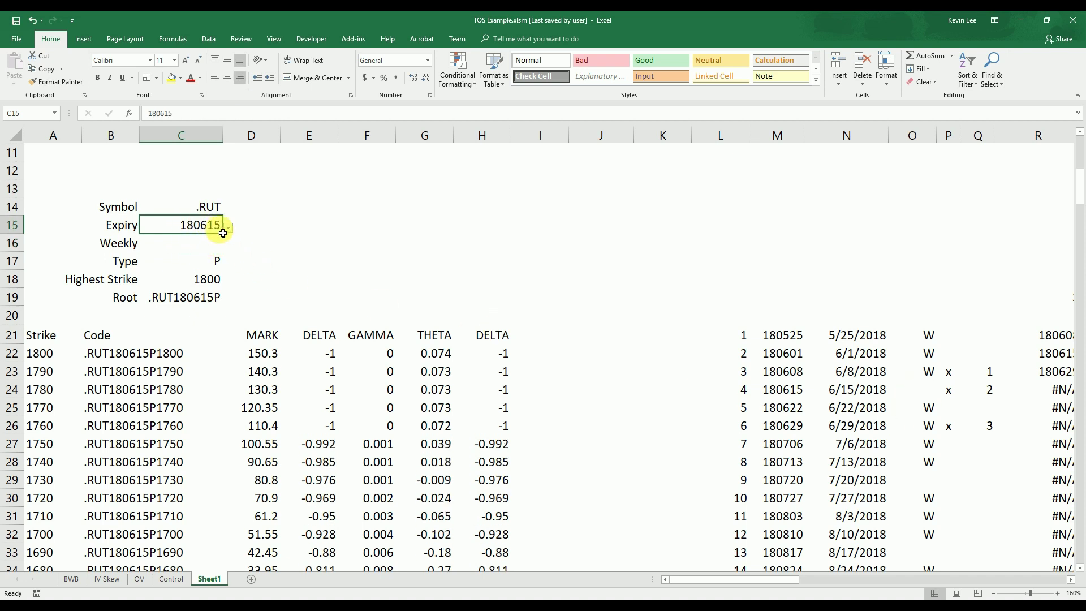
left_click(228, 230)
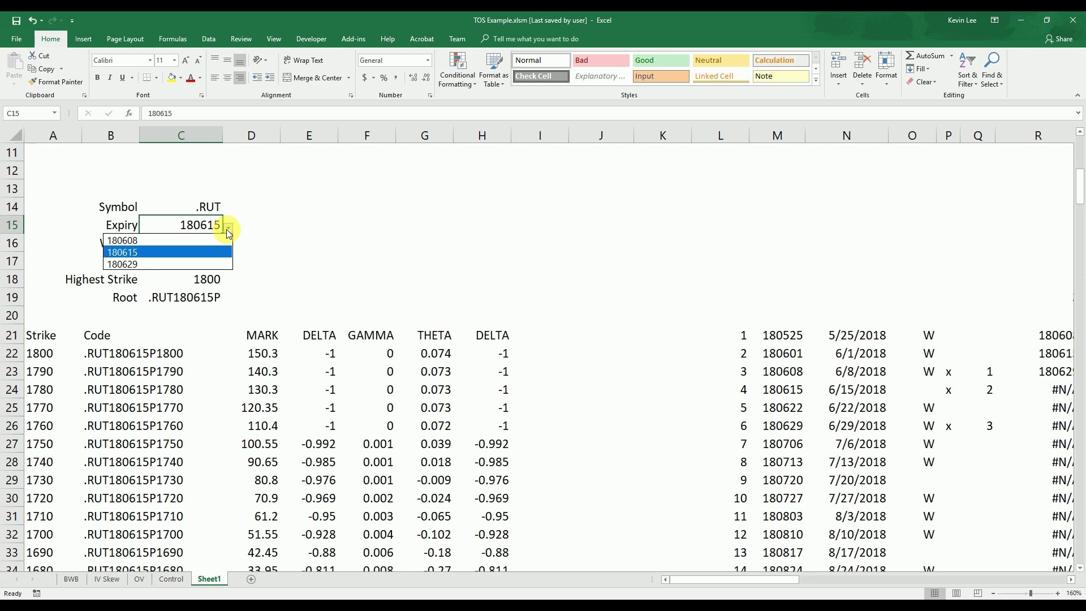
left_click(213, 239)
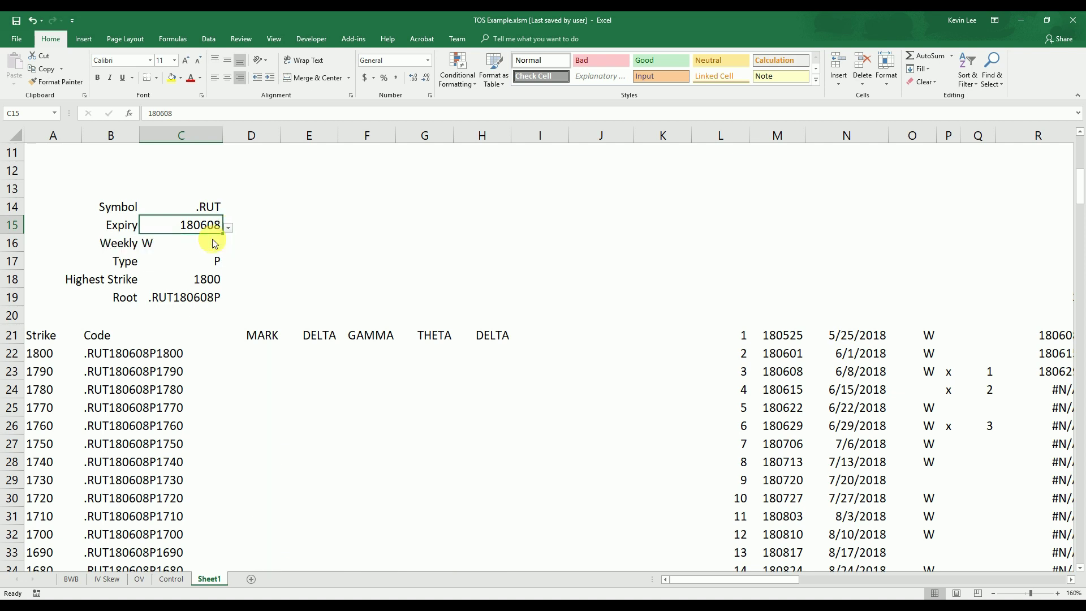
left_click(187, 245)
left_click(240, 78)
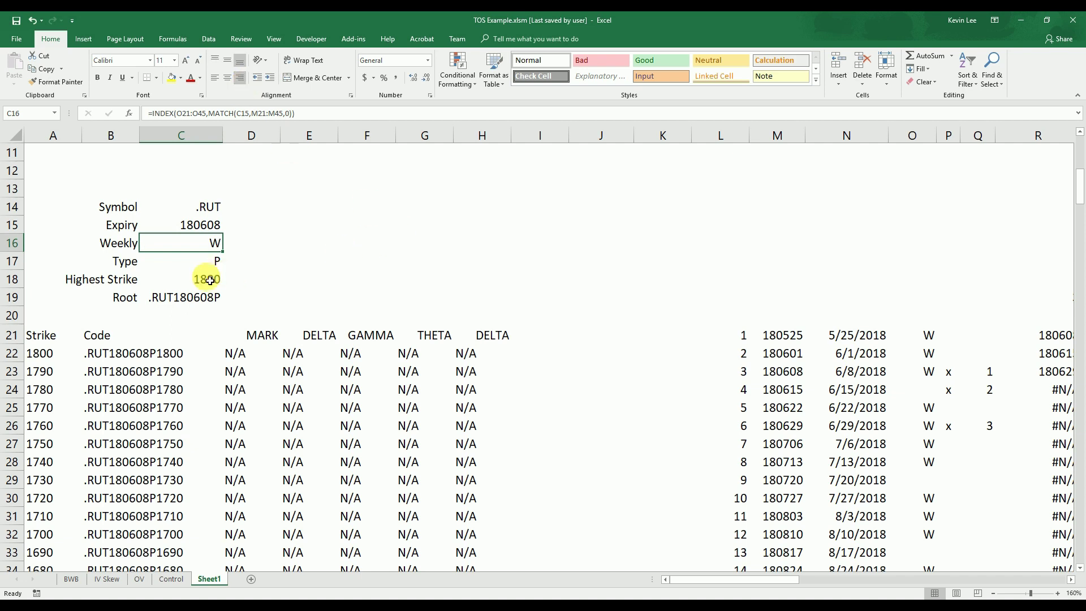
Step: Insert the Weekly flag into the Root formula in C19 so it reads =C14&C16&C15&C17
left_click(183, 295)
left_click(210, 115)
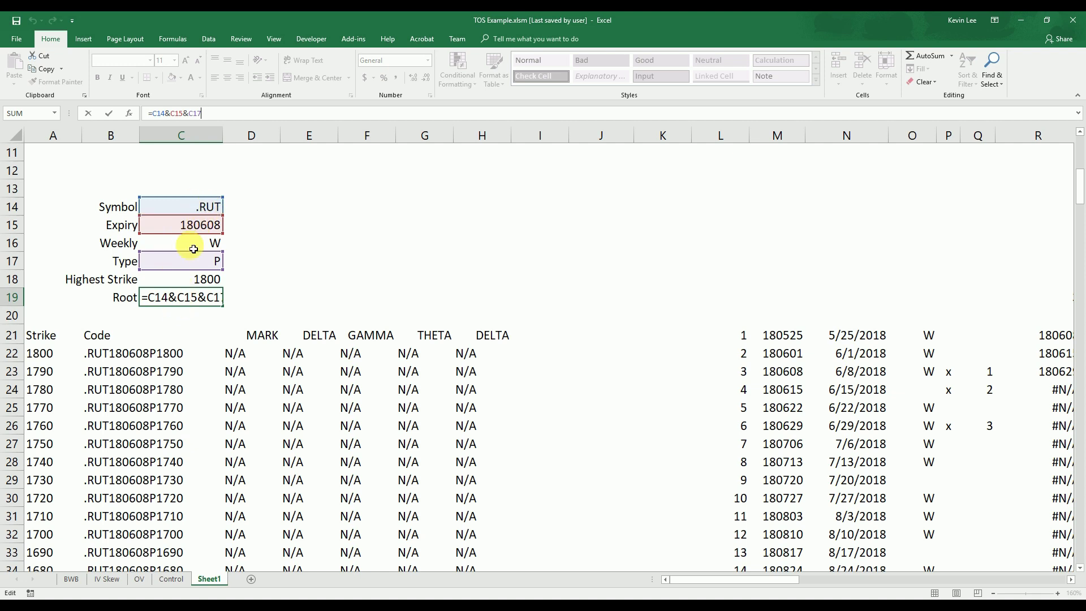
left_click(182, 297)
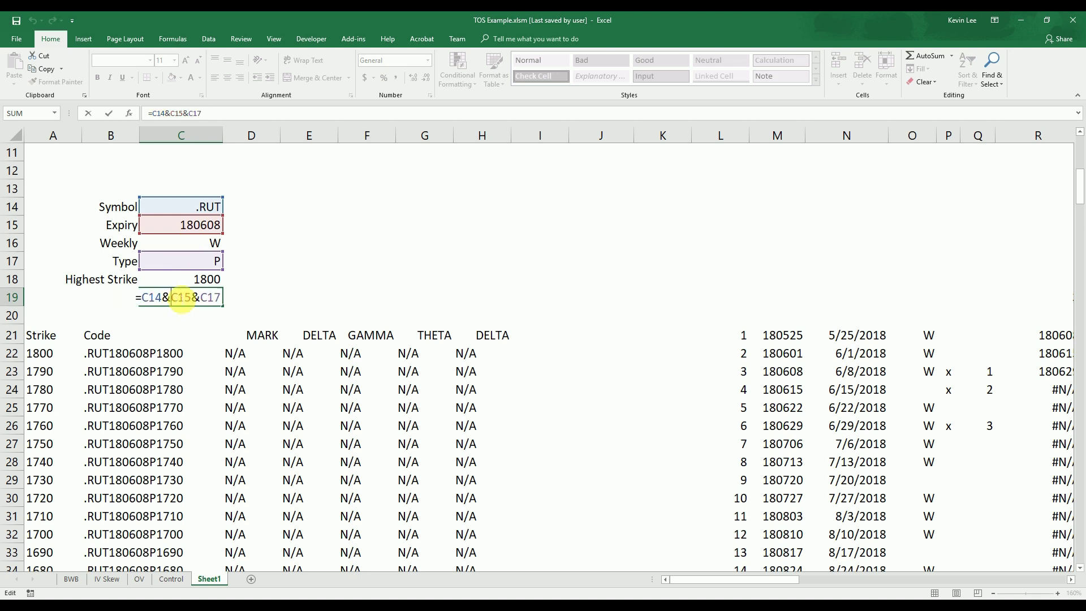
left_click(217, 247)
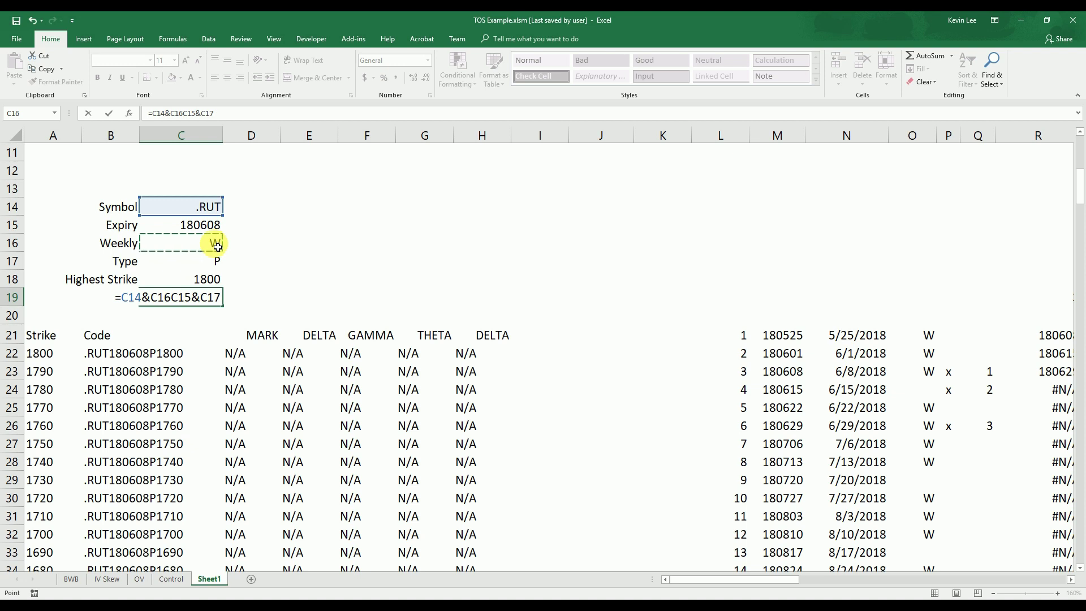
type("&")
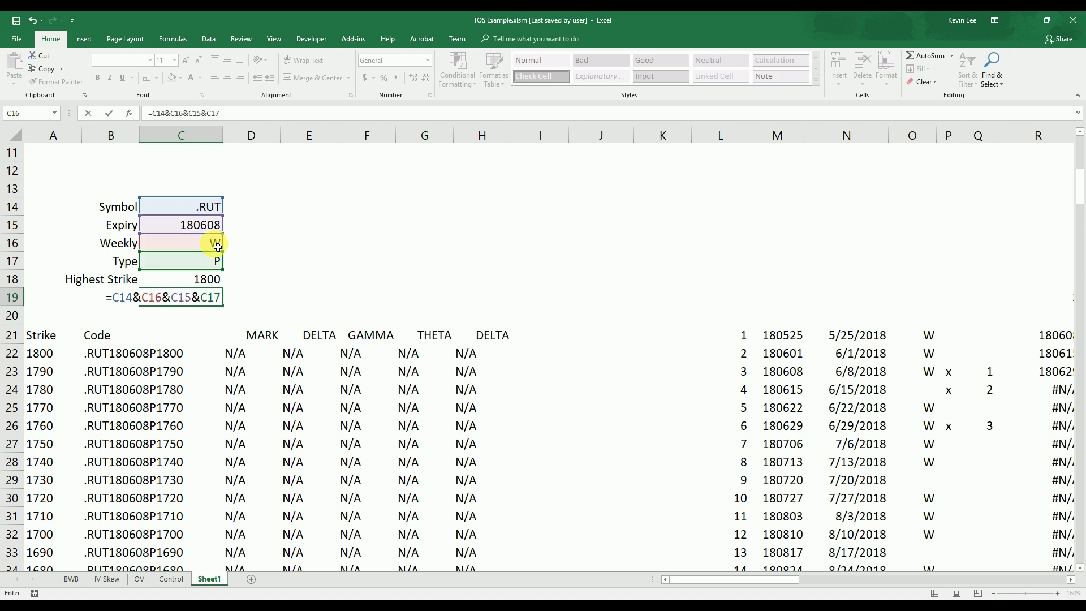
key("Return")
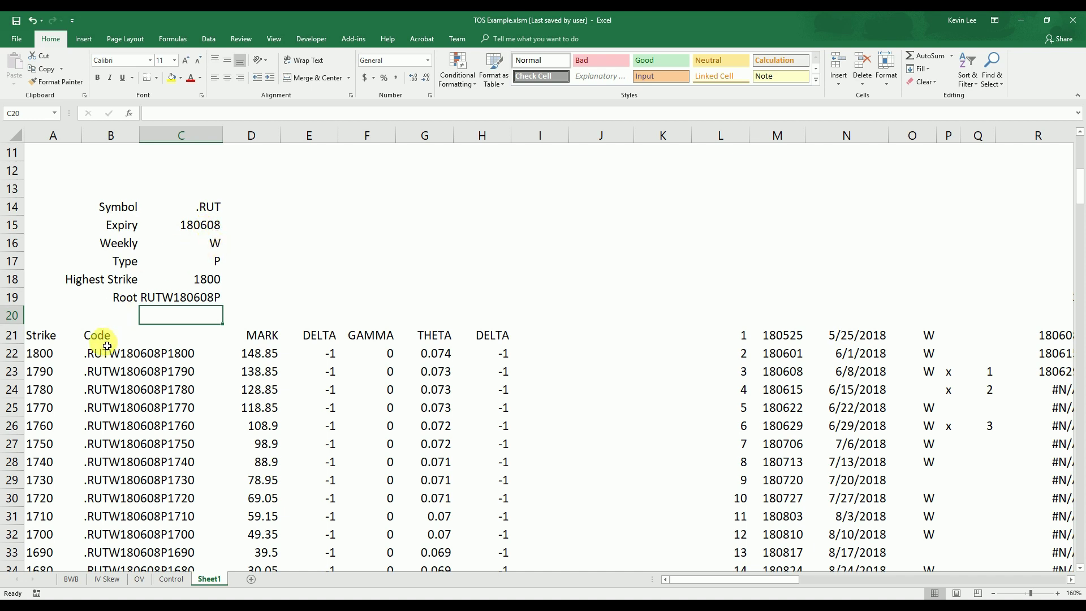
Step: Switch the Expiry to 180615 to test the Root formula with a non-weekly expiration
left_click(198, 226)
left_click(228, 228)
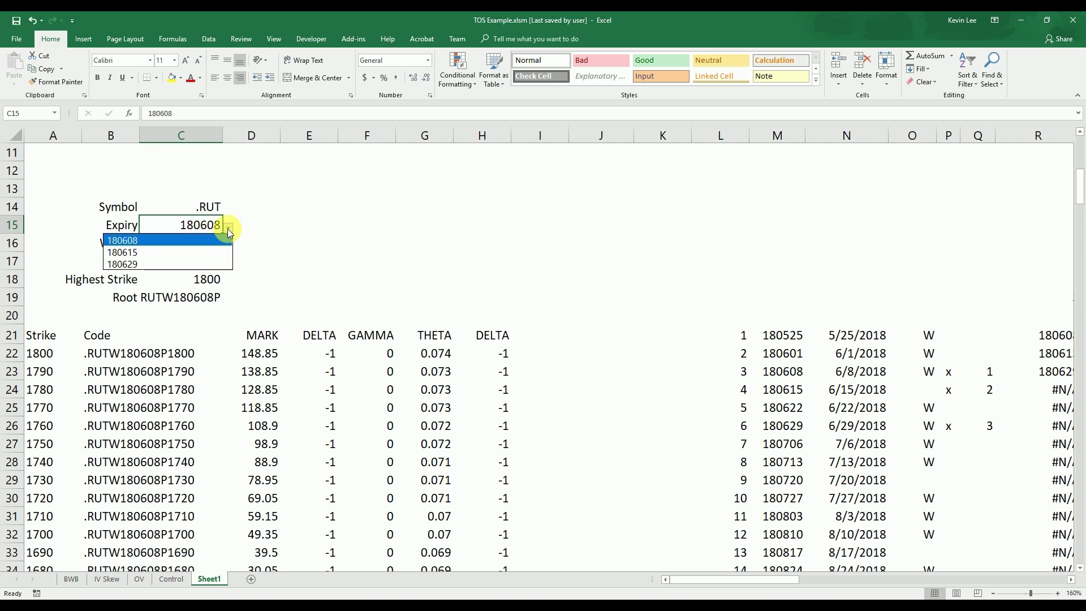
left_click(200, 251)
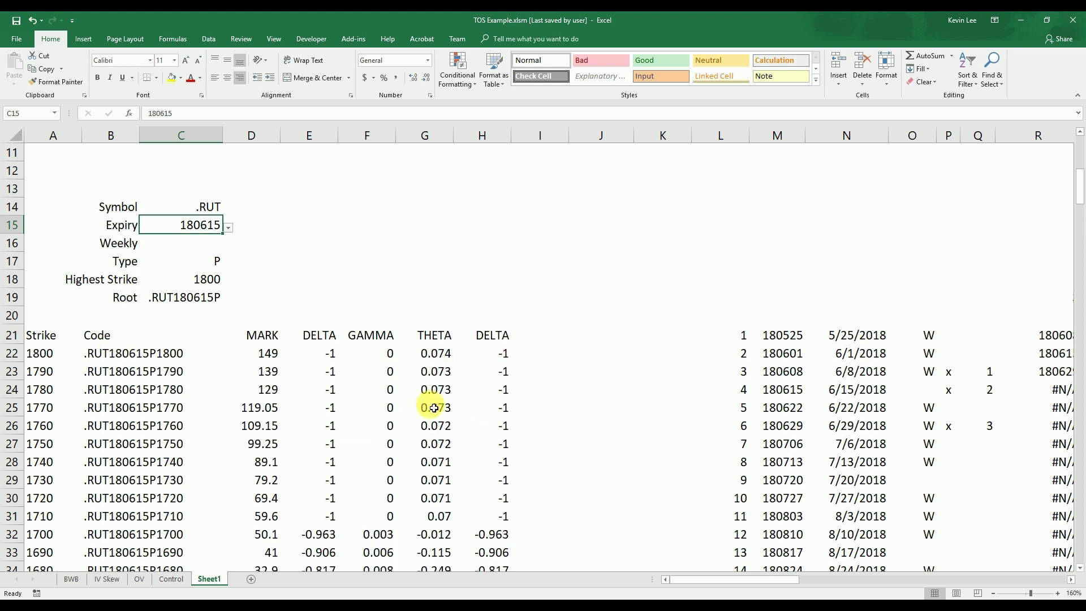
Step: Mark the 7/13, 7/20, 8/10 and 8/17/2018 expirations with x in column P
left_click(954, 468)
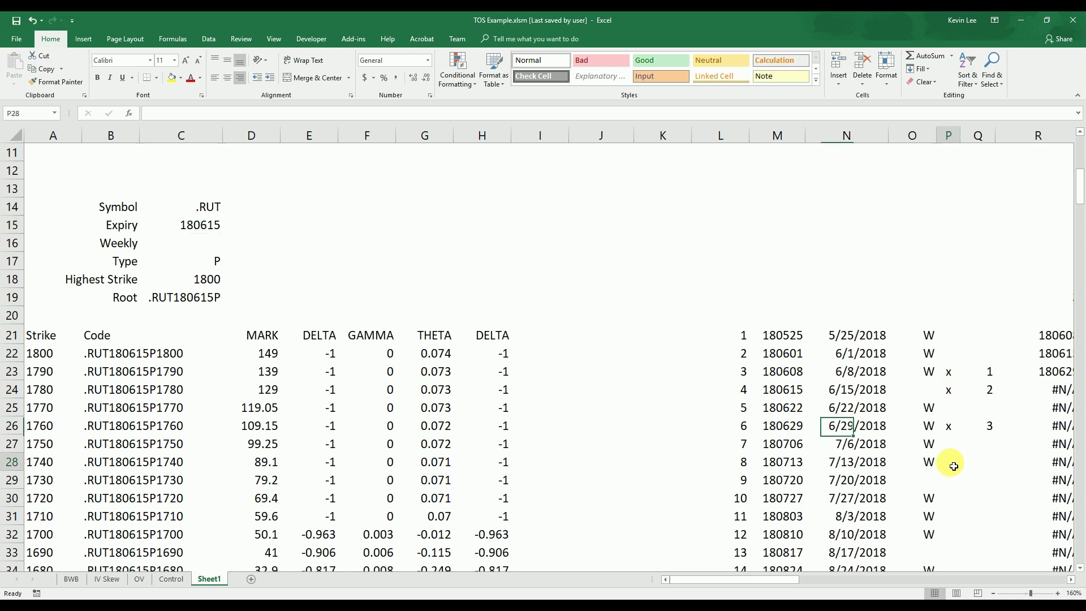
type("x")
key("Return")
key("Return")
key("Down")
key("Down")
key("Down")
type("x")
key("Up")
type("x")
key("Up")
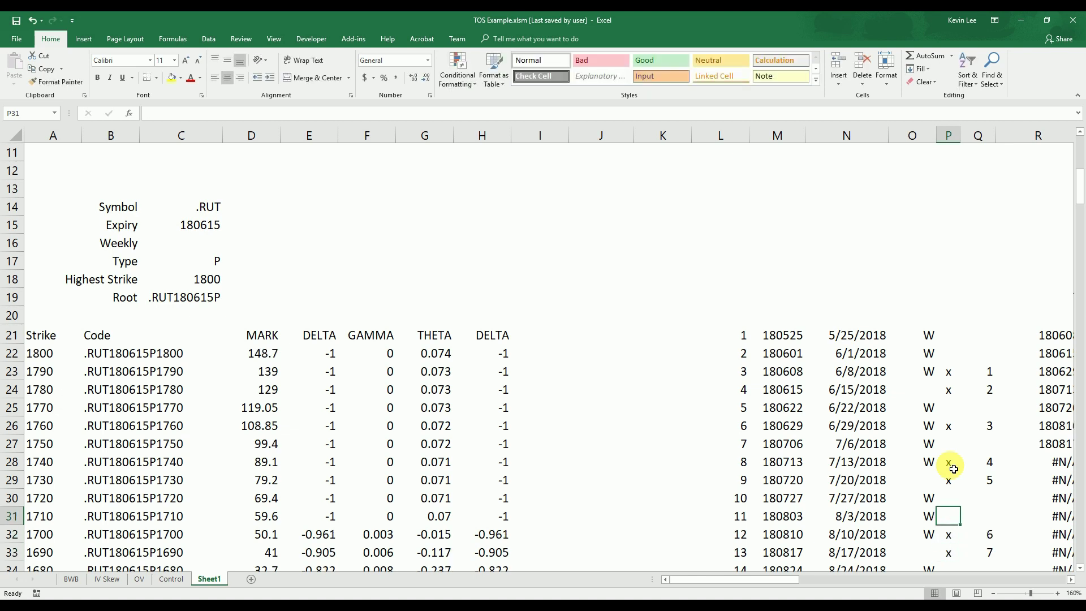
Step: Choose the newly marked 180713 expiration as the Expiry in C15
scroll(990, 405, "down", 1)
scroll(993, 386, "up", 1)
scroll(993, 385, "up", 1)
left_click(210, 225)
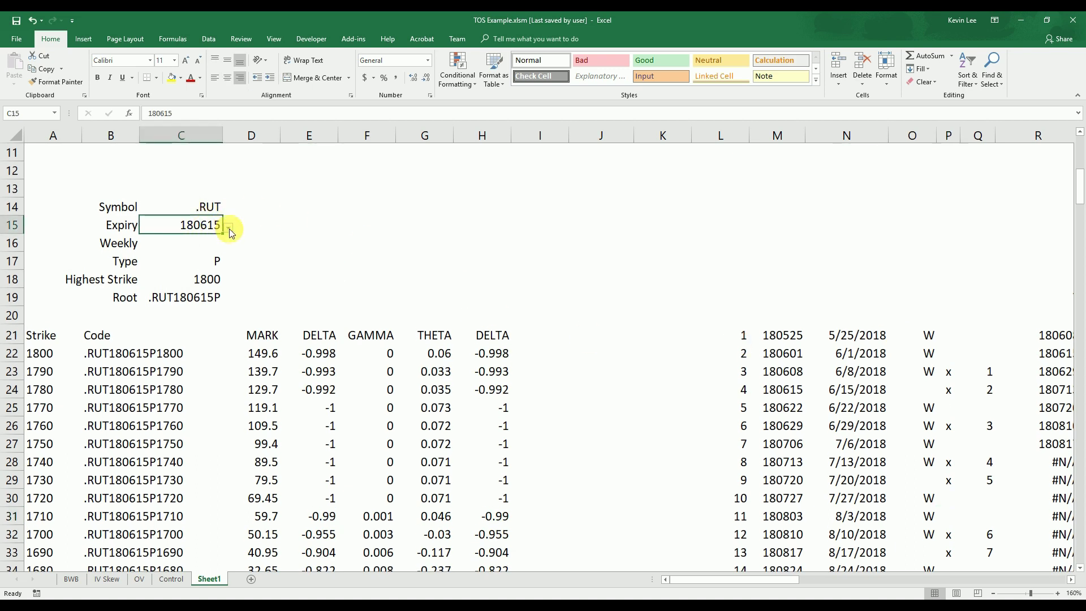
left_click(229, 227)
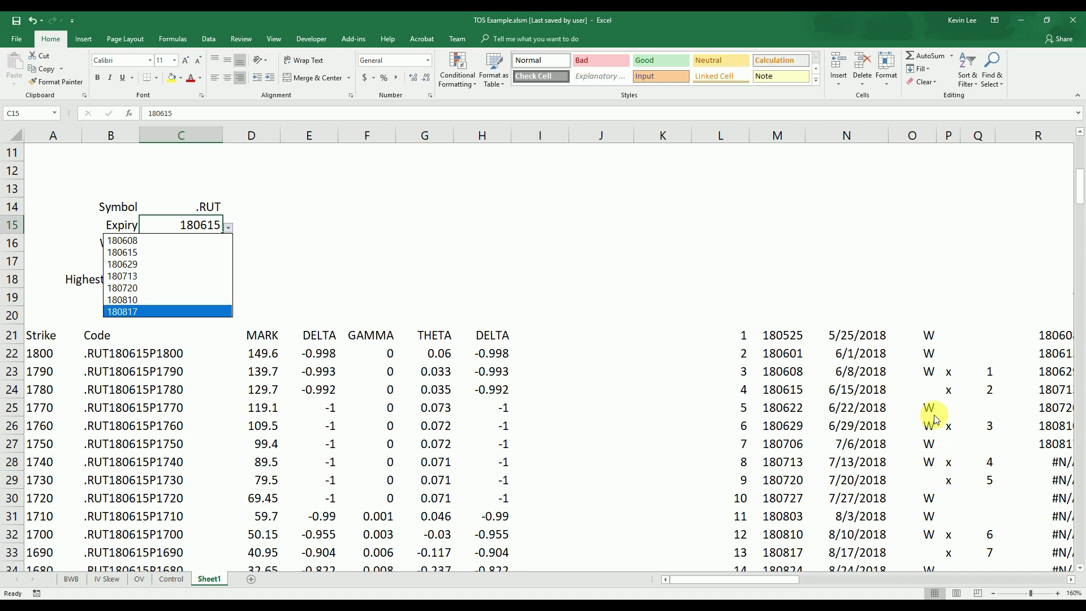
left_click(148, 277)
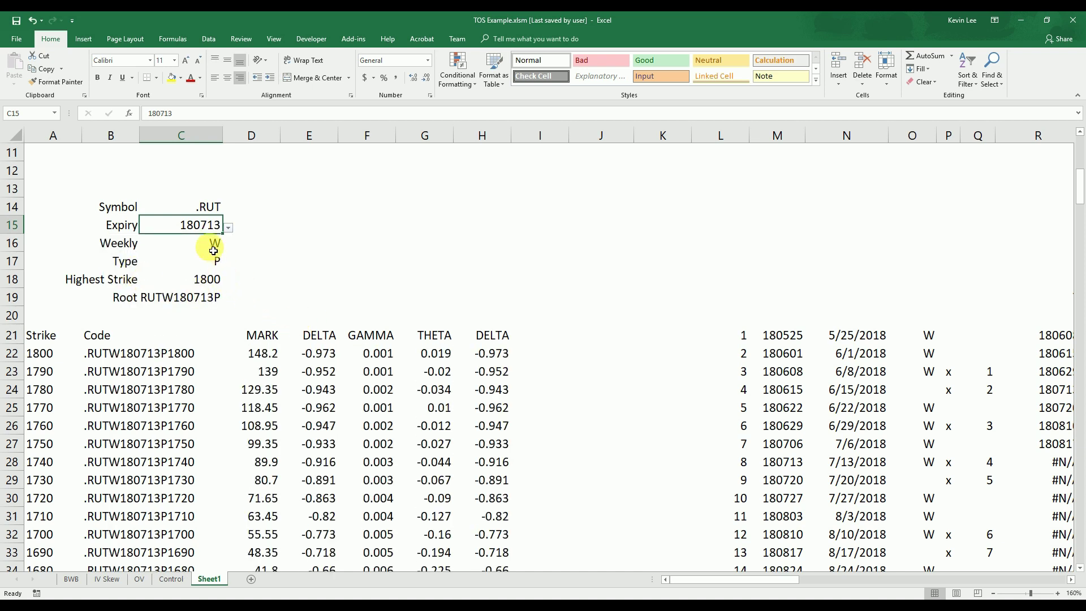
Step: Examine the option quotes for the selected expiry, the marked expiration list and the third-Friday date table
scroll(335, 403, "down", 2)
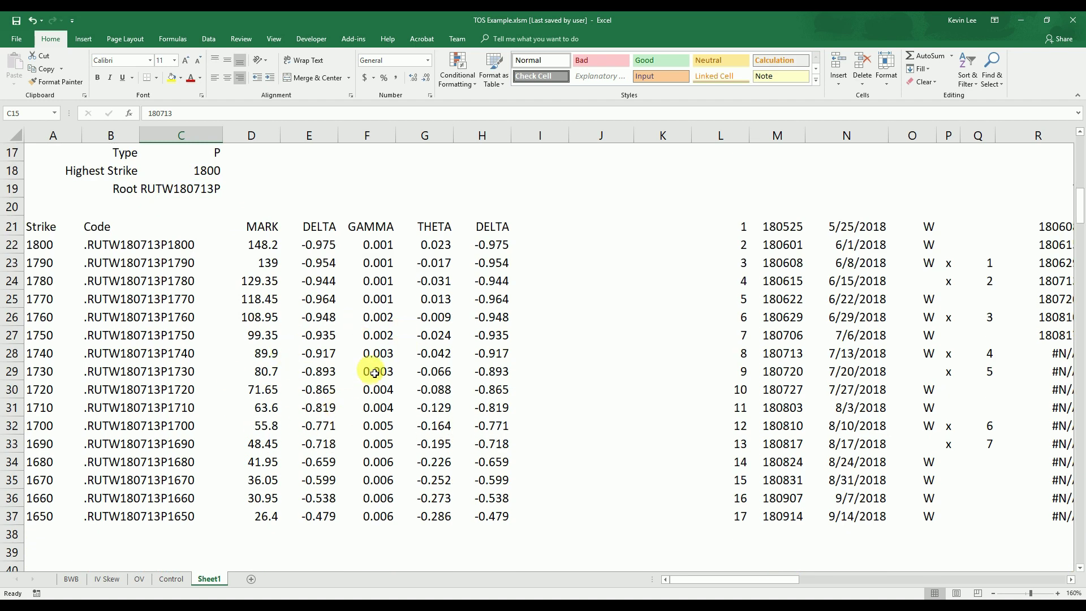
scroll(377, 373, "up", 2)
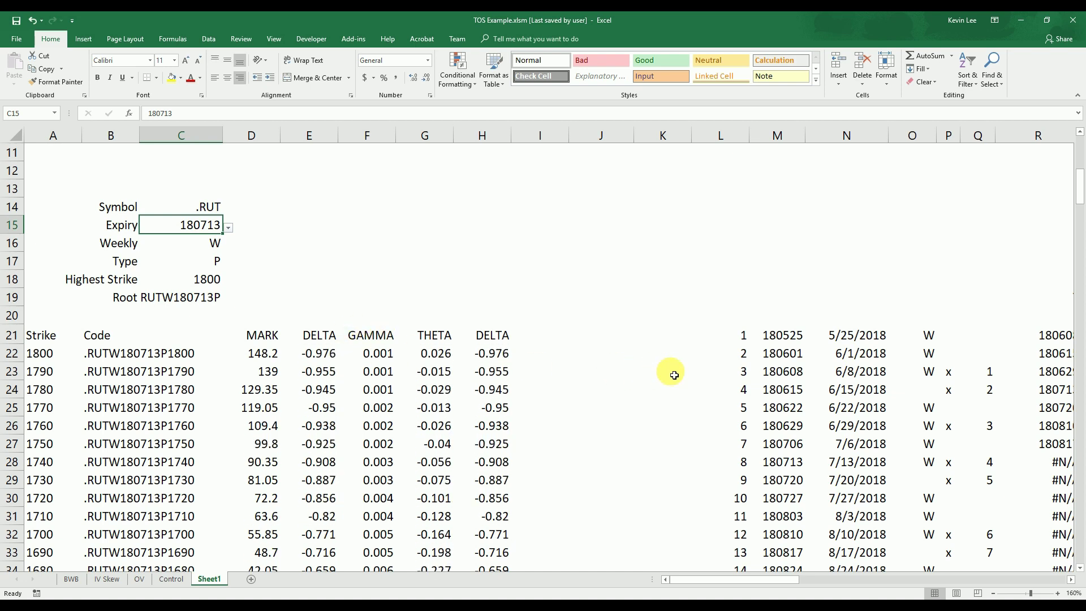
left_click_drag(773, 580, 815, 580)
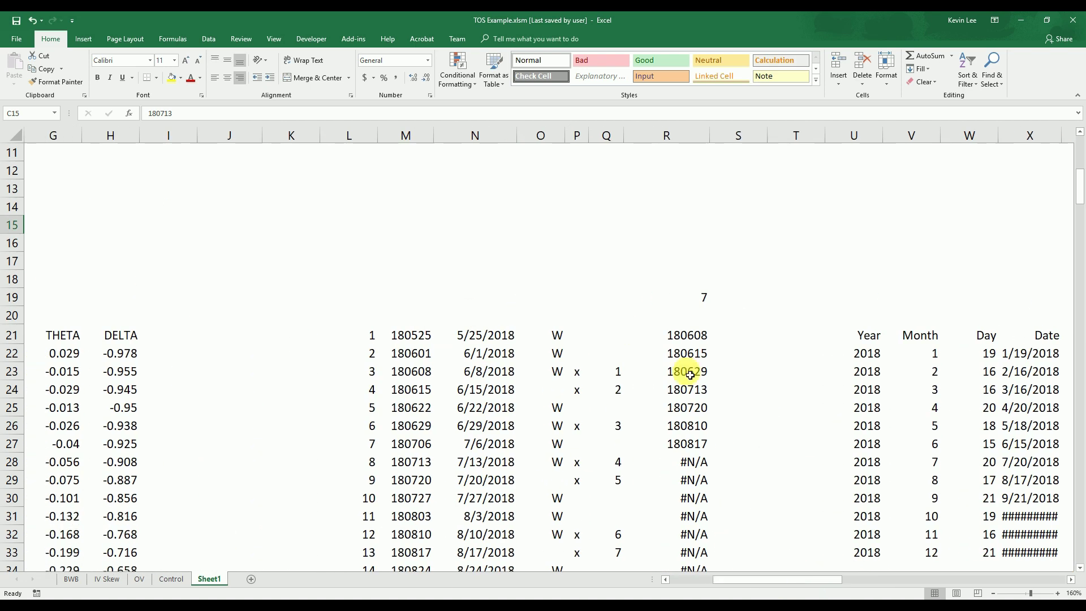
scroll(656, 430, "down", 2)
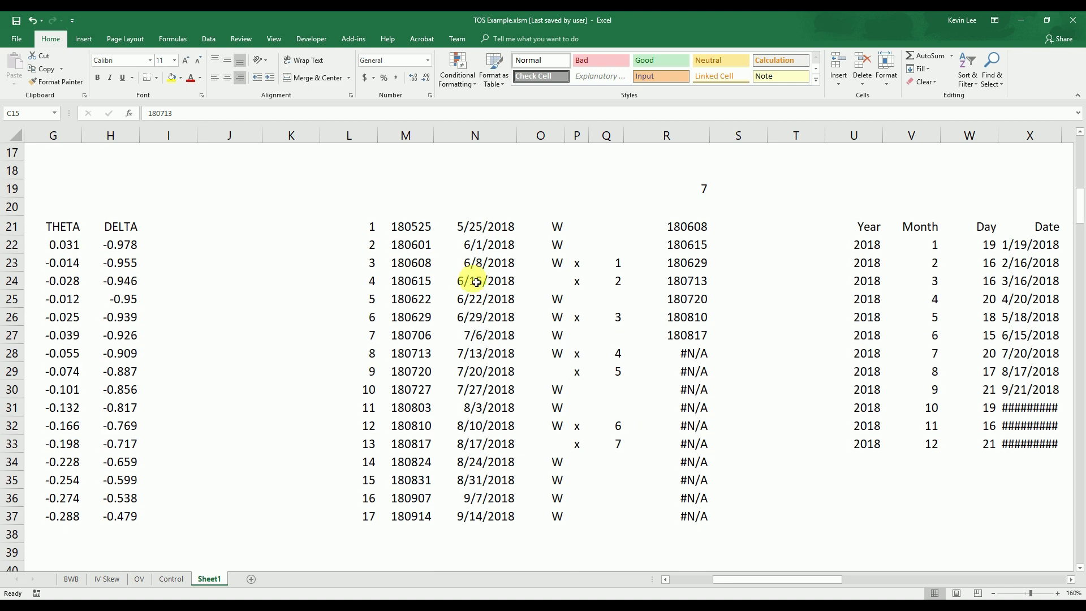
scroll(818, 345, "up", 1)
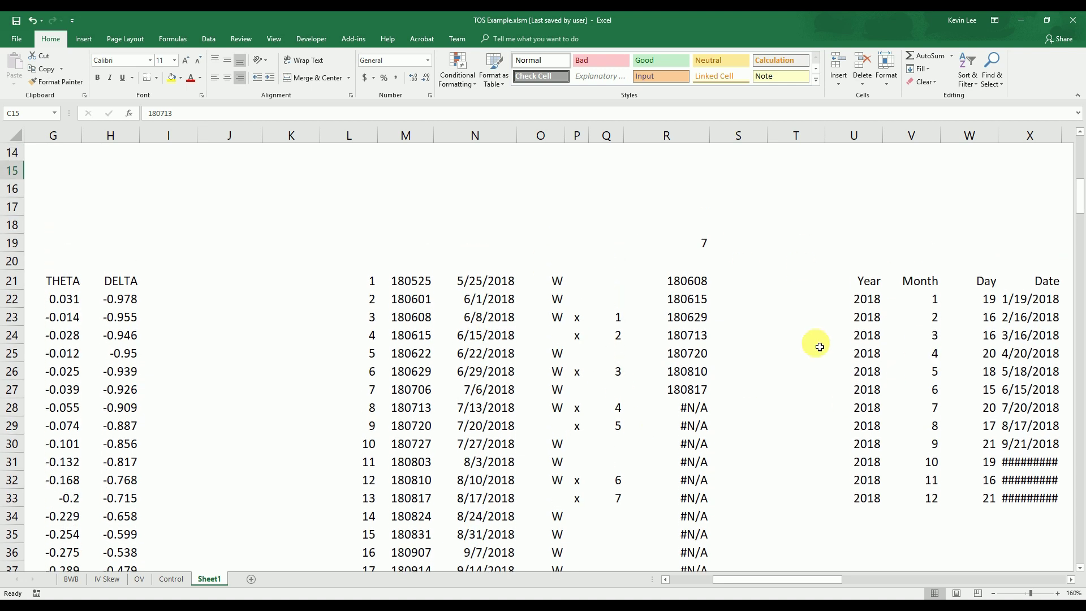
left_click_drag(775, 575, 703, 589)
scroll(792, 419, "up", 1)
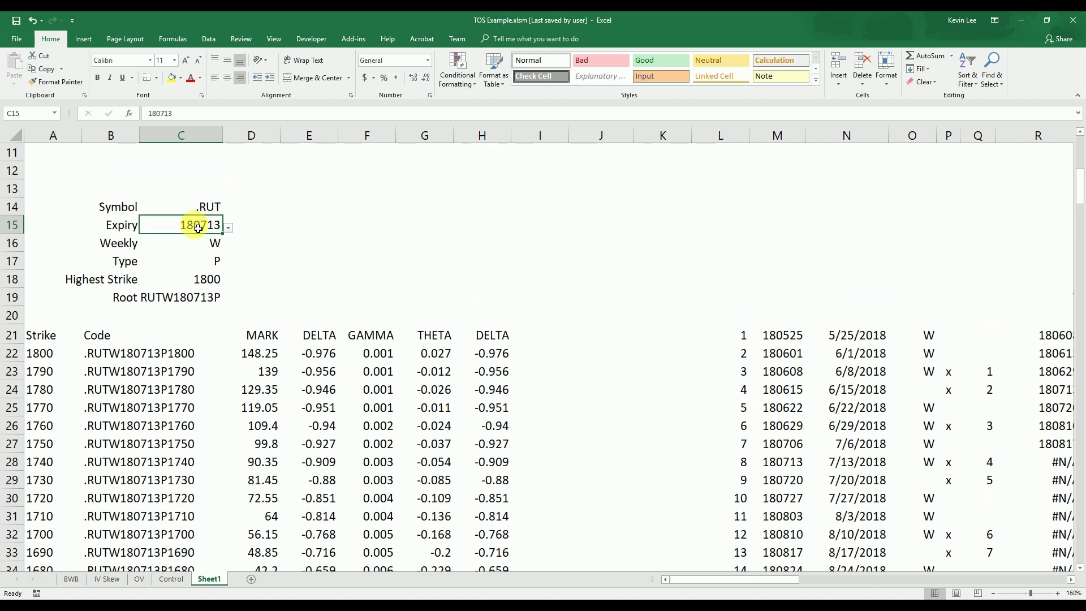
left_click(287, 278)
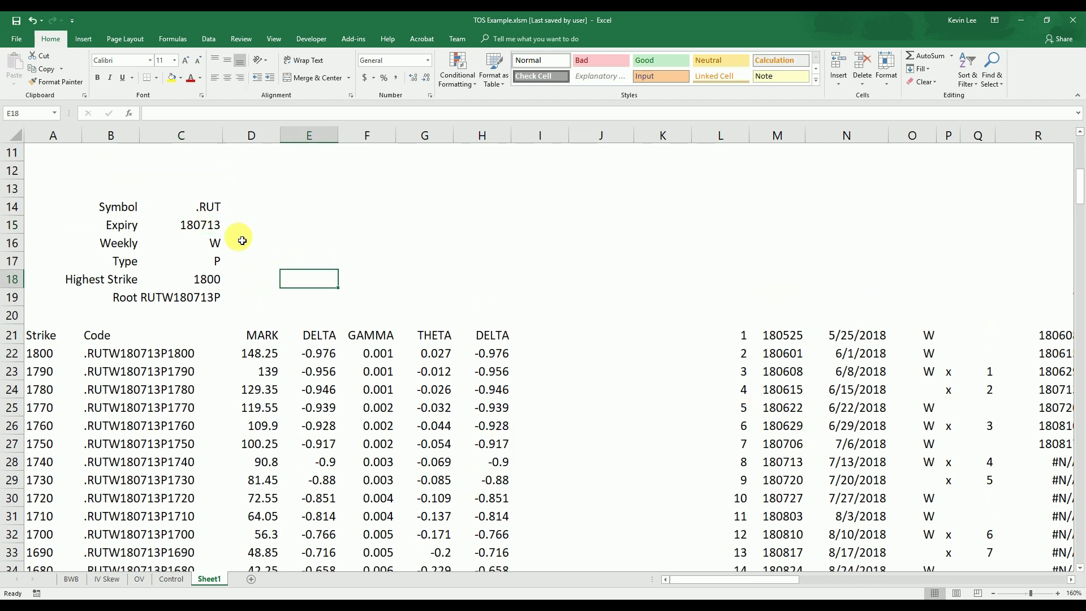
Step: Review the Symbol and Expiry inputs, the marked expirations feeding the Expiry dropdown, and the third-Friday table beside them
left_click(218, 224)
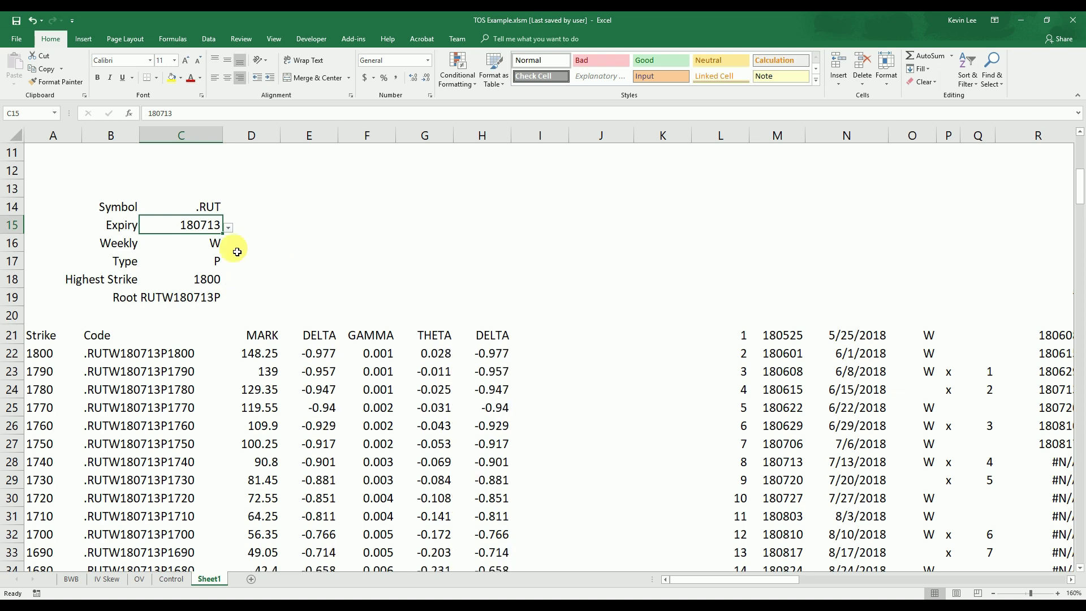
left_click(212, 214)
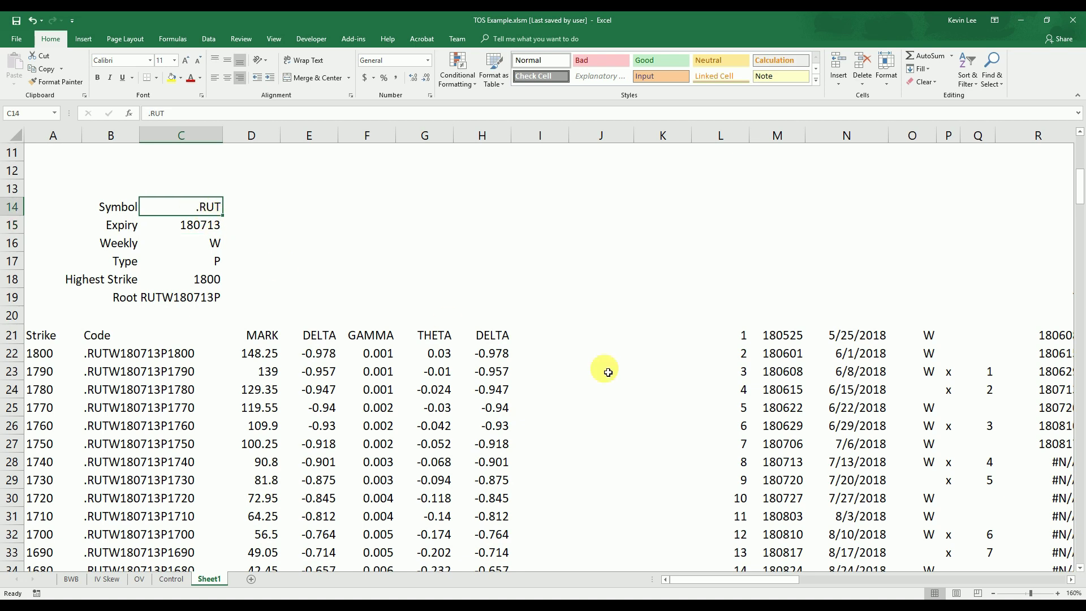
left_click_drag(763, 582, 810, 582)
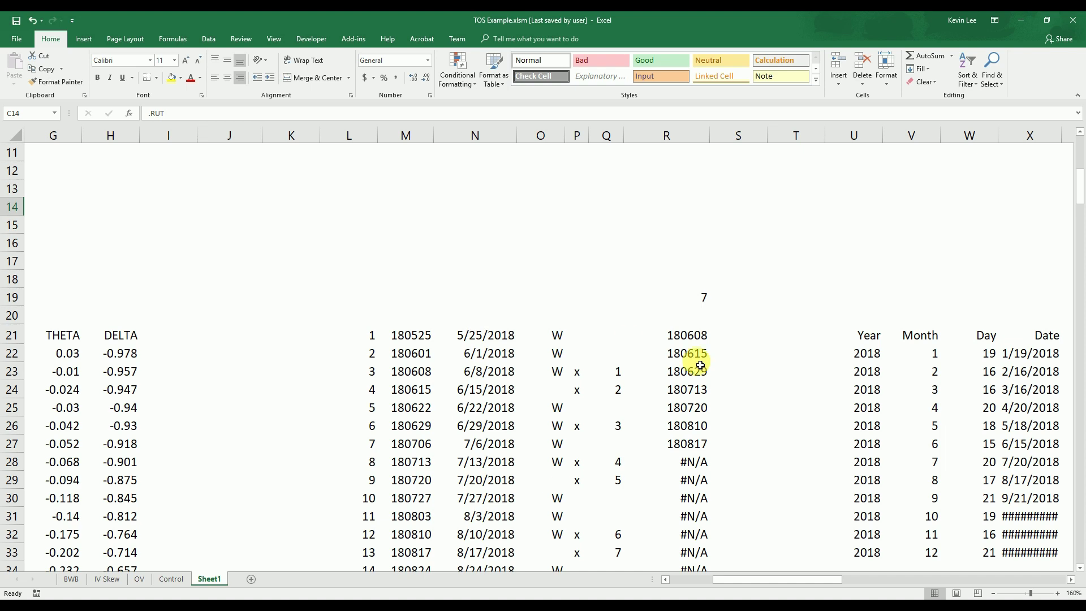
left_click_drag(732, 579, 652, 585)
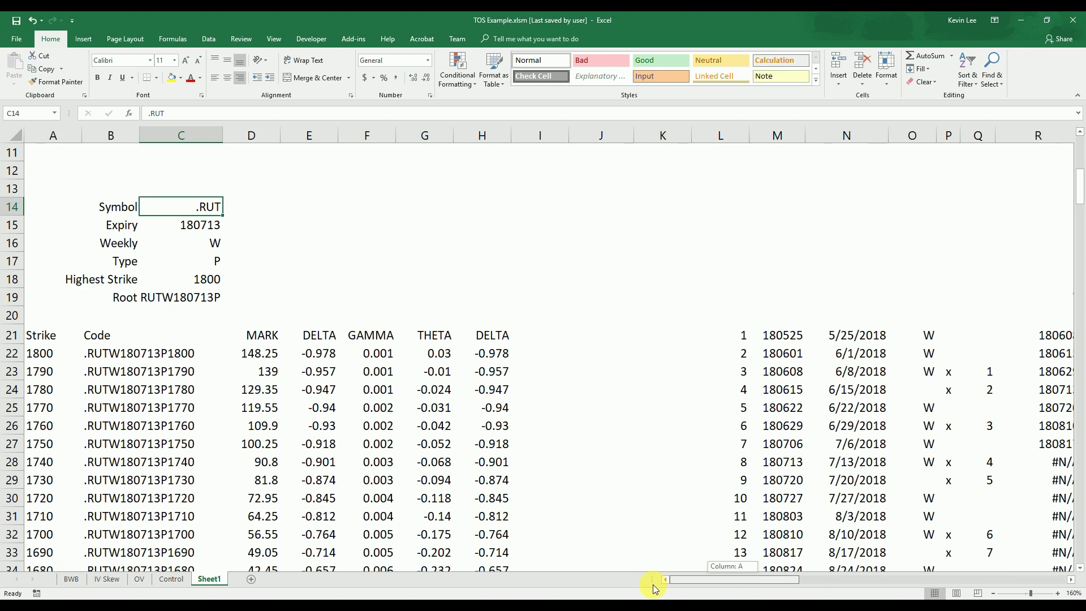
left_click(542, 426)
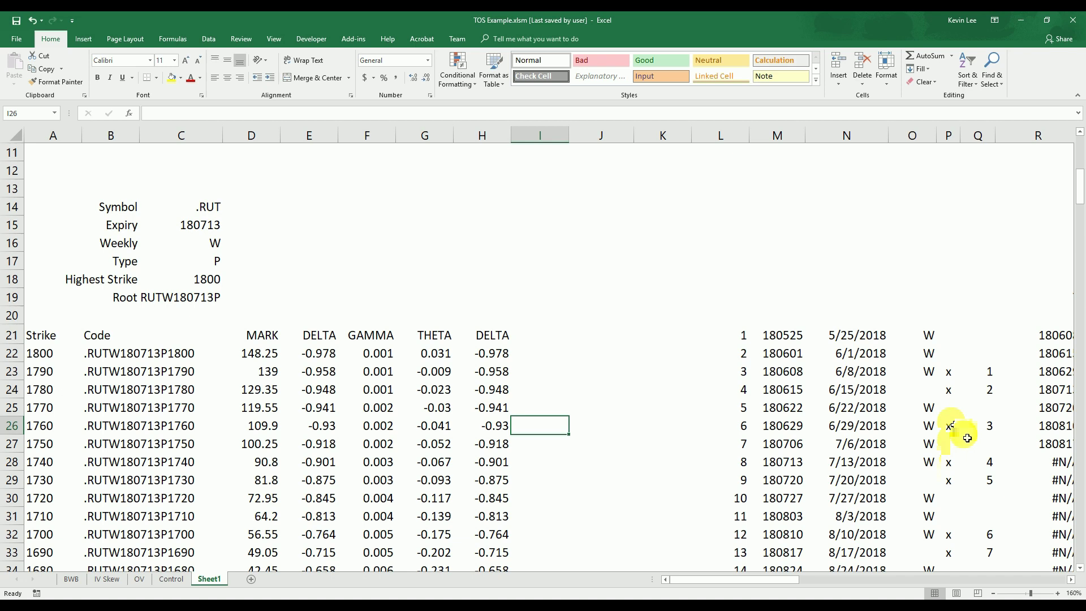
left_click(217, 229)
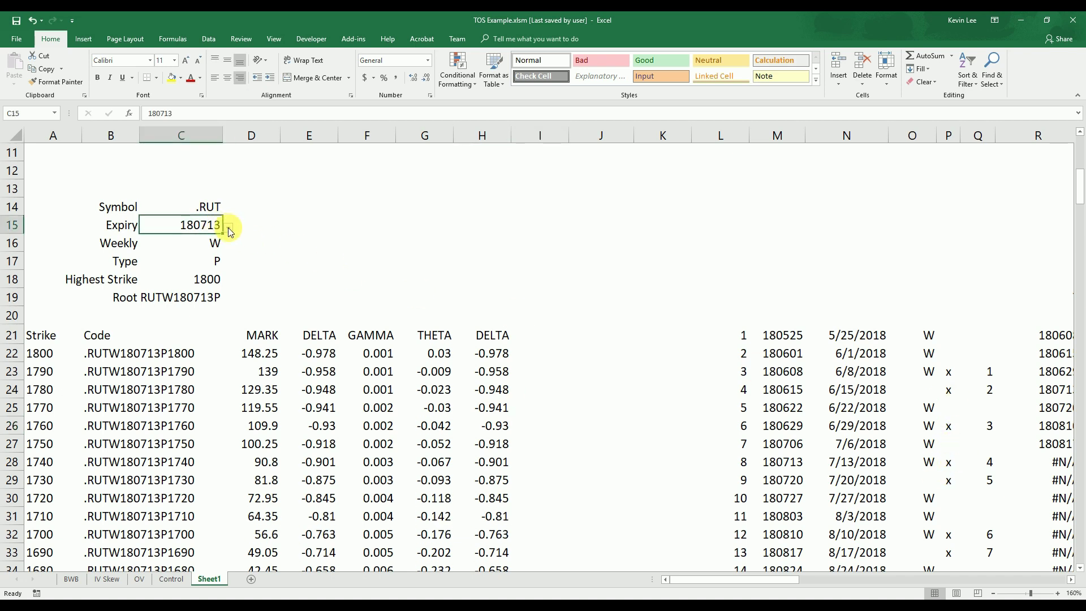
left_click(230, 232)
left_click(365, 255)
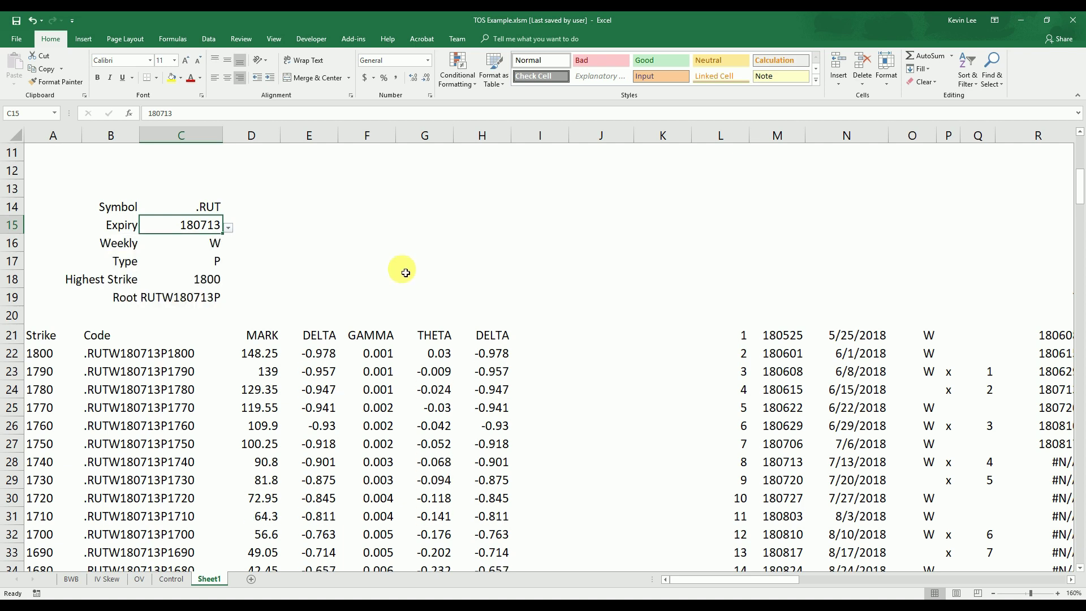
left_click(487, 278)
Step: Move the expiration list and third-Friday date table, from L18 through column AA, to cell B3 of a new worksheet
scroll(526, 274, "down", 2)
scroll(526, 274, "up", 1)
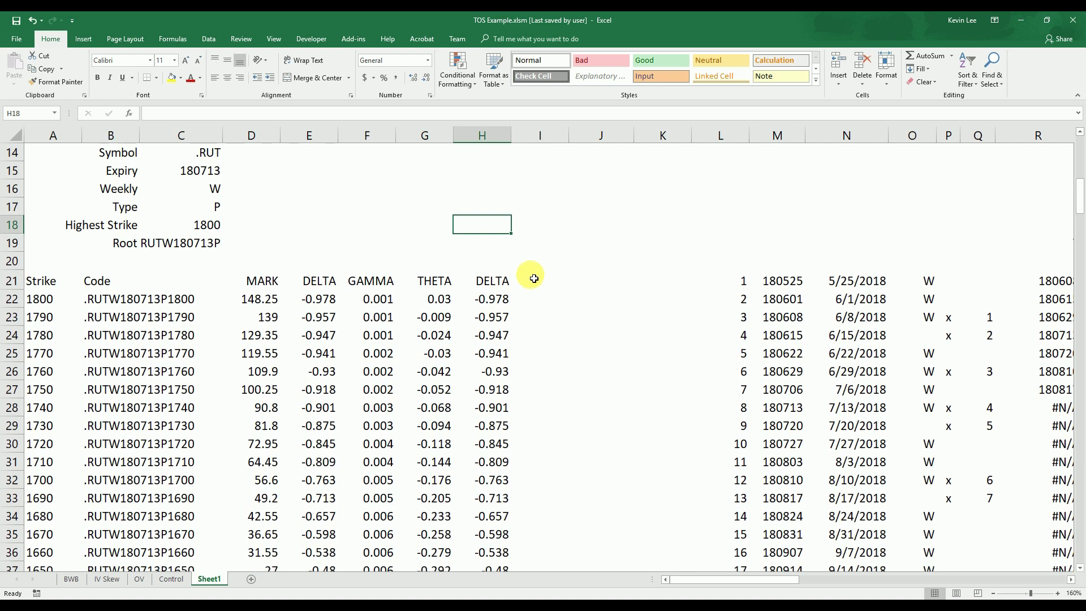
scroll(534, 279, "down", 1)
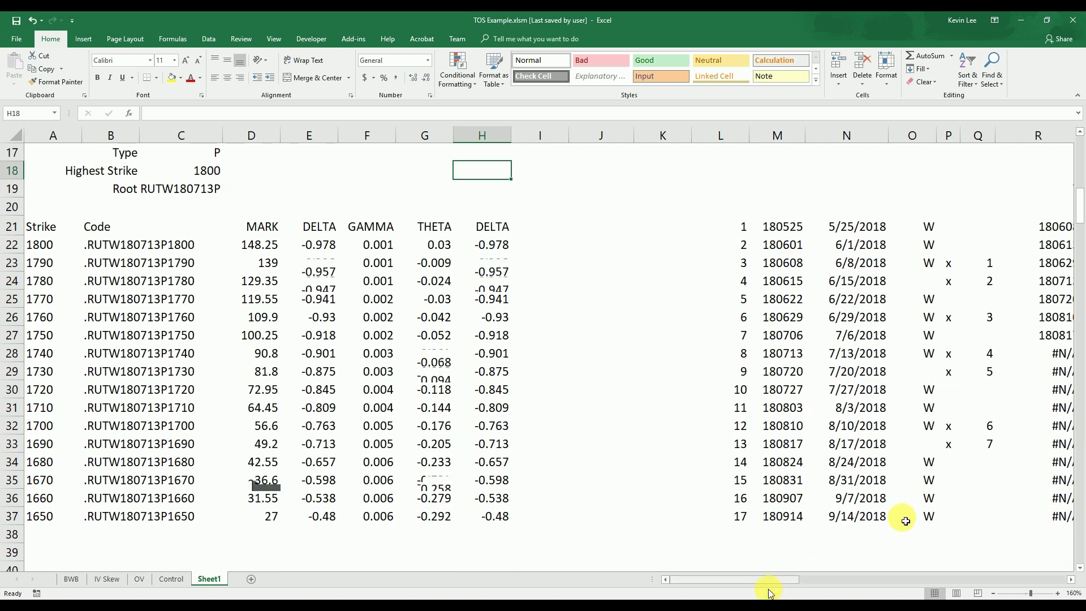
left_click_drag(752, 582, 752, 581)
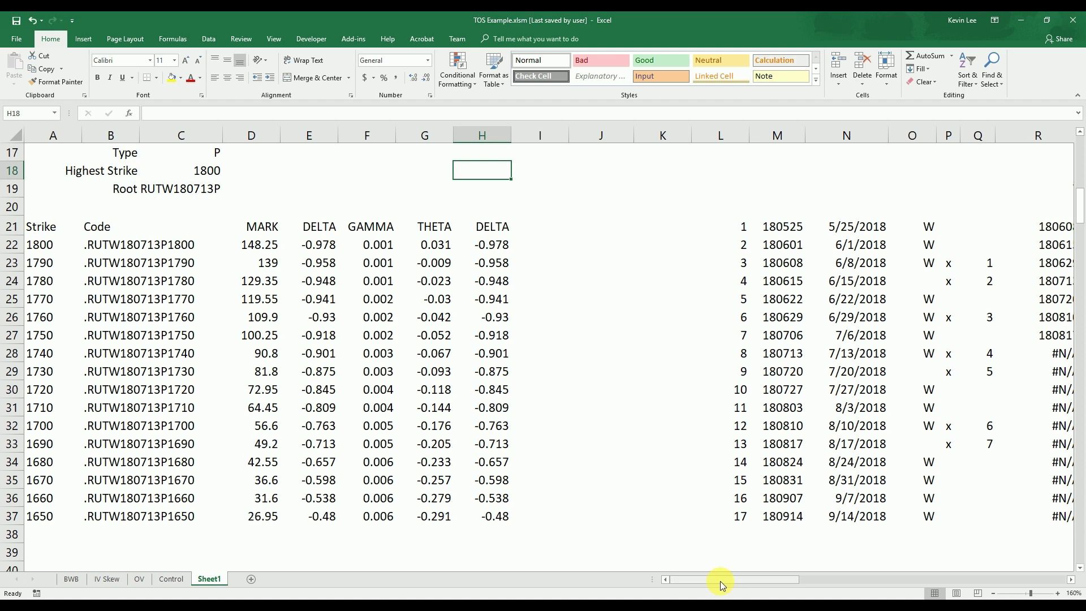
left_click_drag(713, 579, 749, 579)
left_click(419, 177)
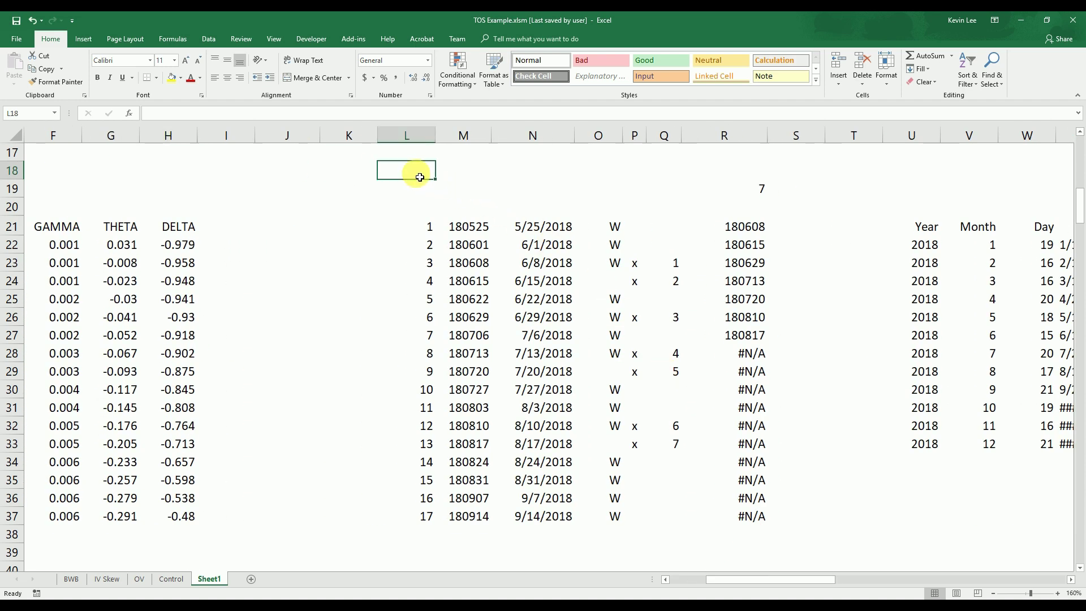
left_click_drag(421, 171, 1080, 204)
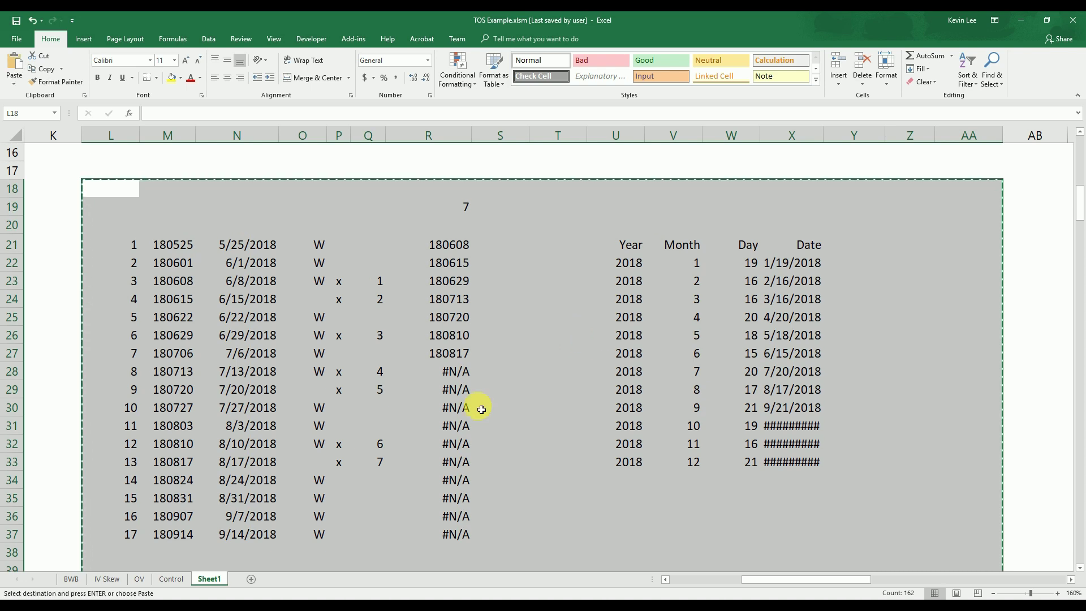
left_click(253, 581)
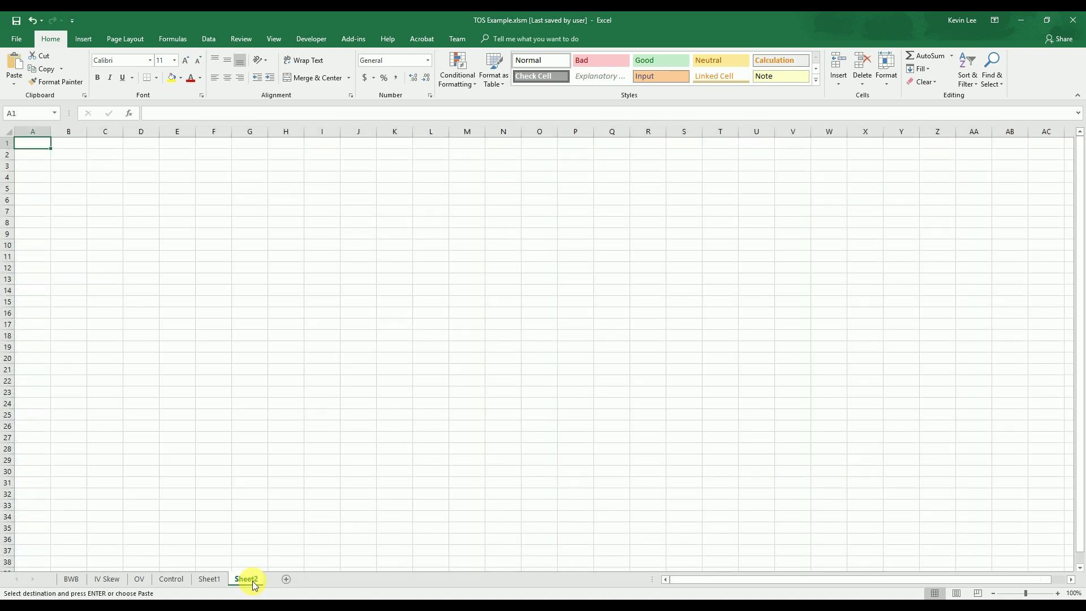
left_click(61, 167)
key("Return")
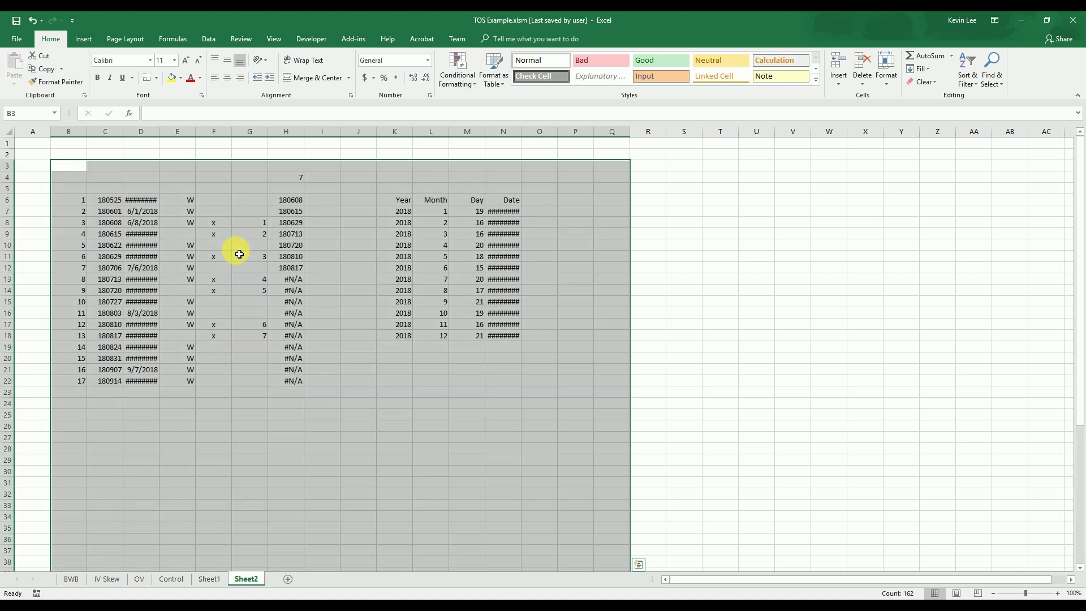
left_click(467, 403)
Step: Return to Sheet1 and choose 180615 as the Expiry in C15 to test the dropdown with the relocated expiration list
left_click(209, 580)
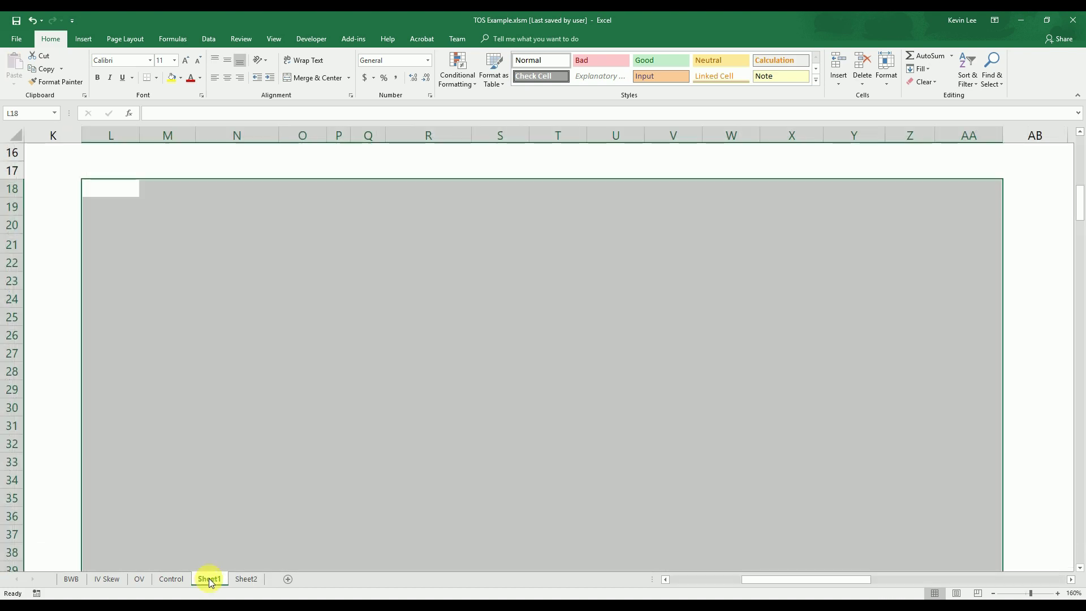
left_click_drag(783, 578, 701, 591)
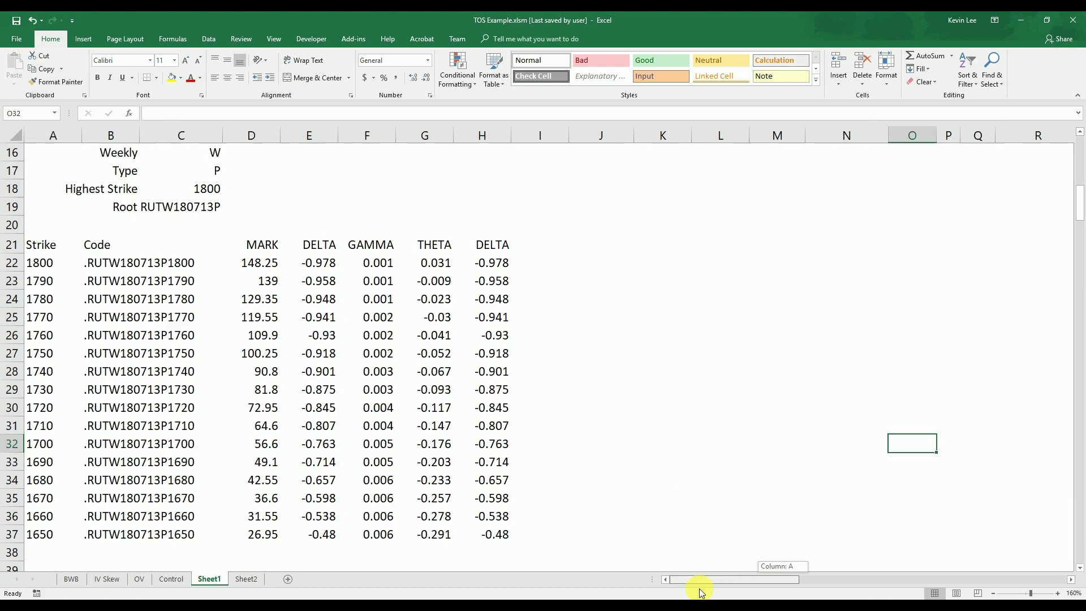
left_click(482, 443)
scroll(485, 419, "up", 3)
scroll(255, 288, "down", 1)
left_click(217, 243)
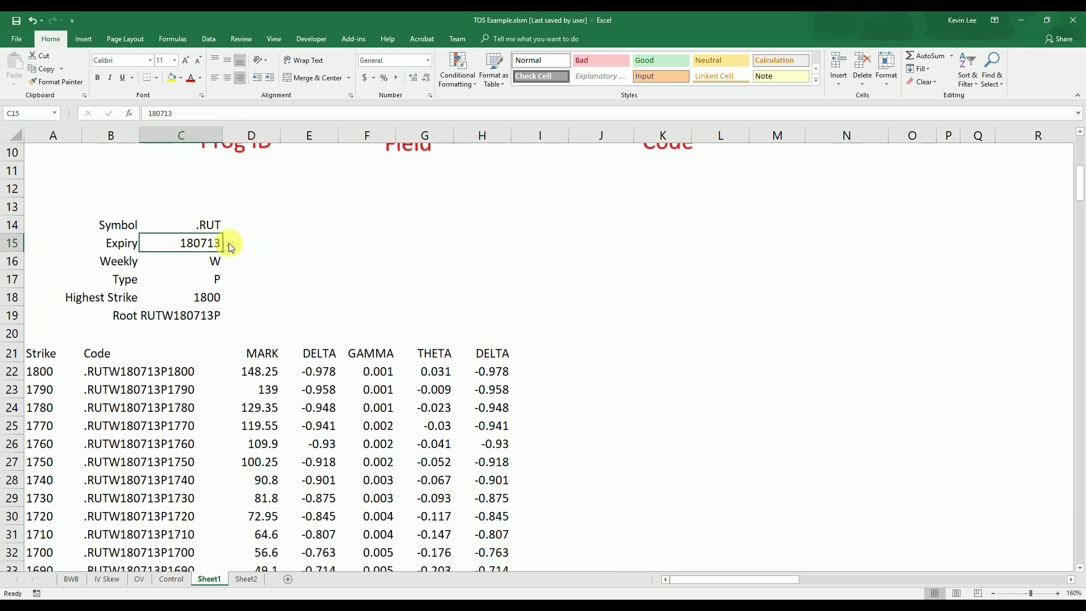
left_click(228, 245)
left_click(170, 271)
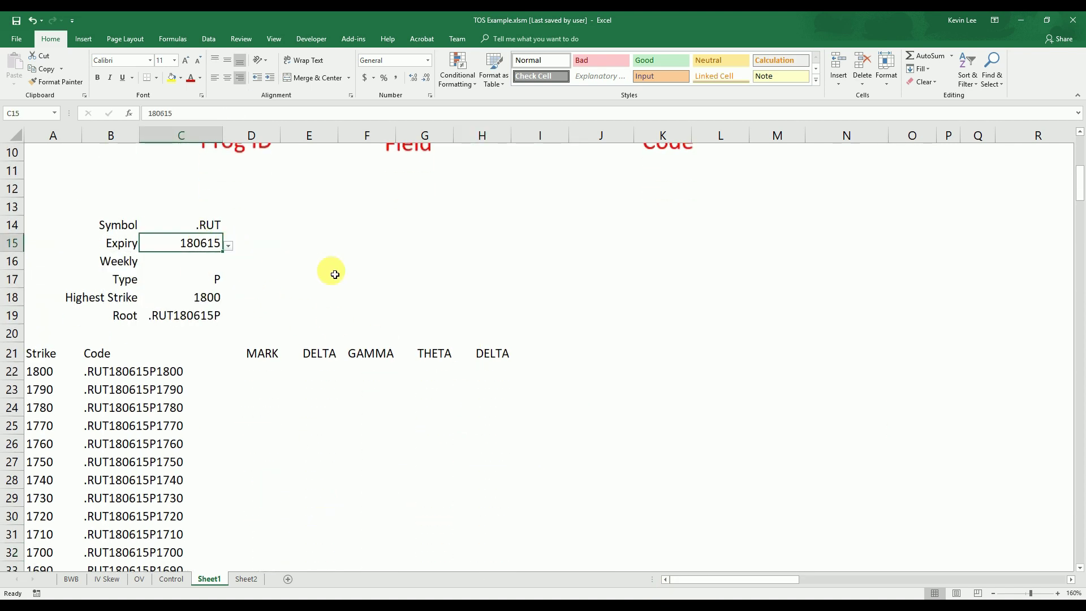
left_click(351, 281)
scroll(348, 291, "down", 1)
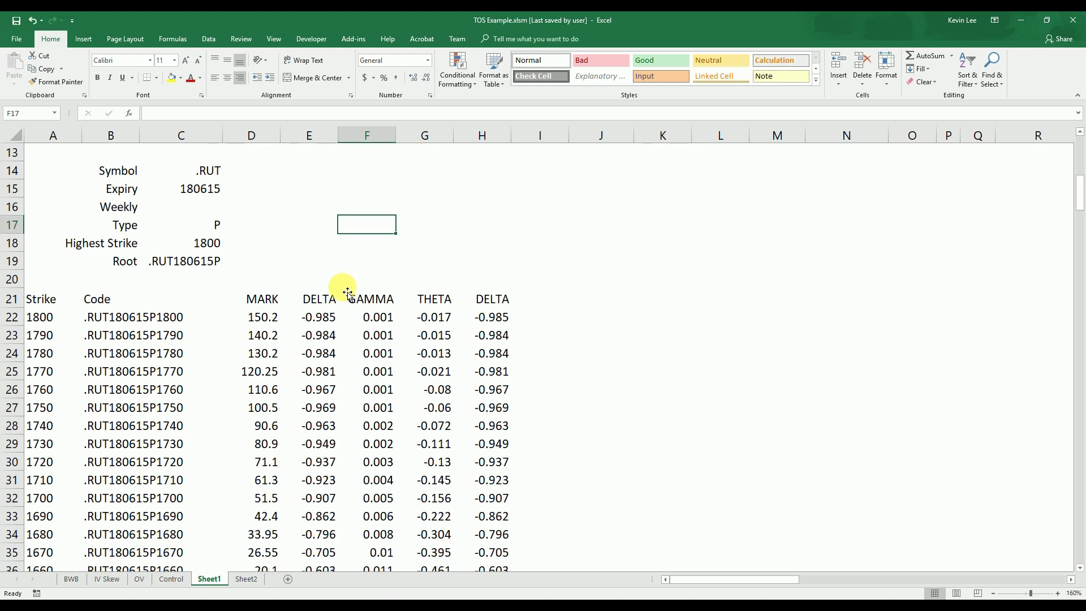
Step: Rename the new sheet holding the expiration and date tables as Admin, and return to Sheet1
left_click(250, 577)
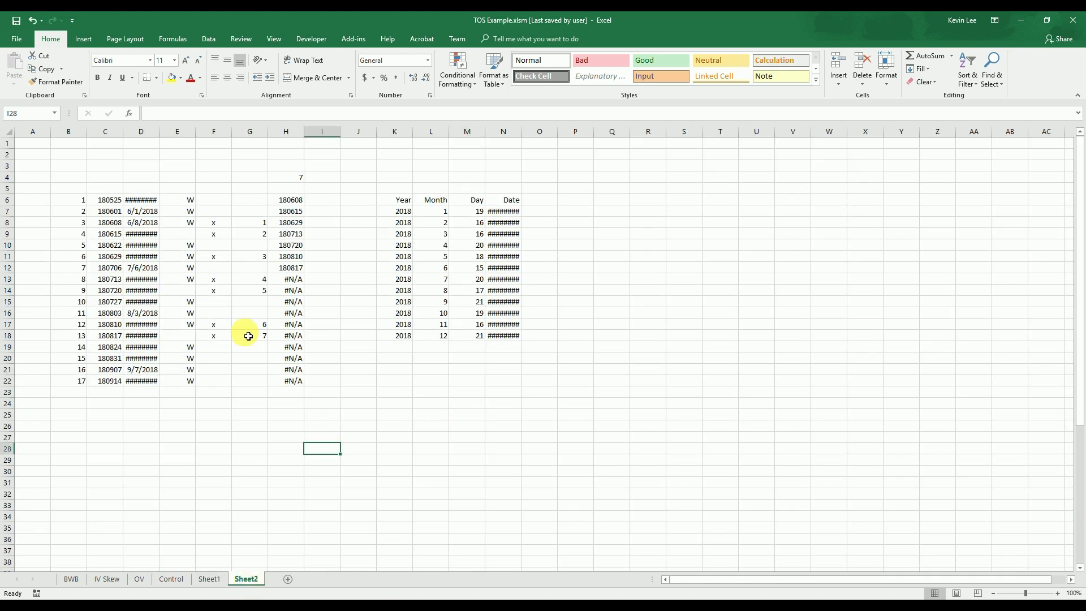
right_click(256, 579)
left_click(277, 473)
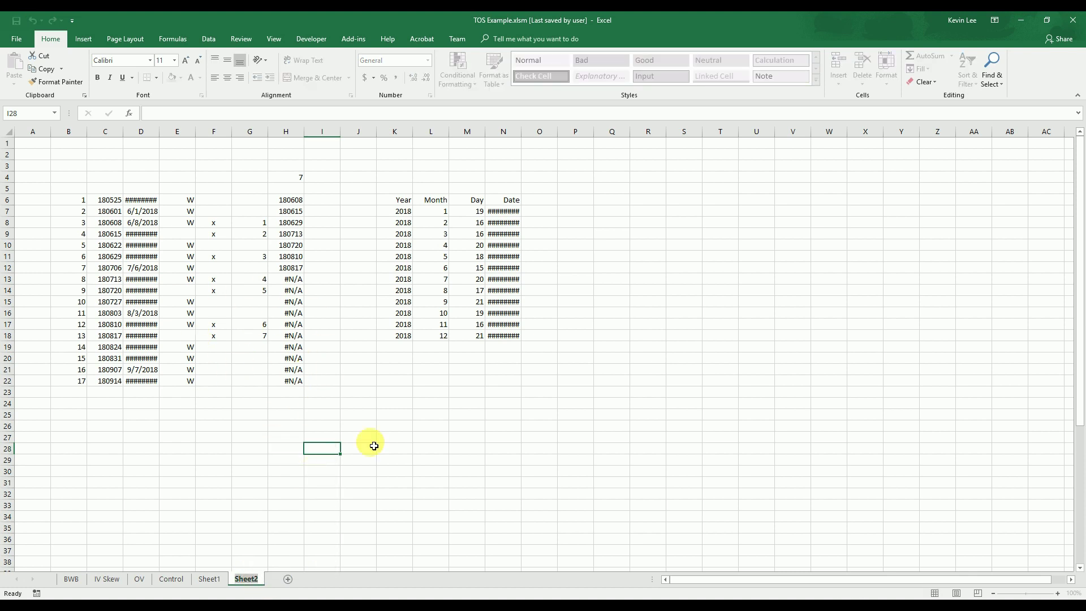
type("Admin")
key("Return")
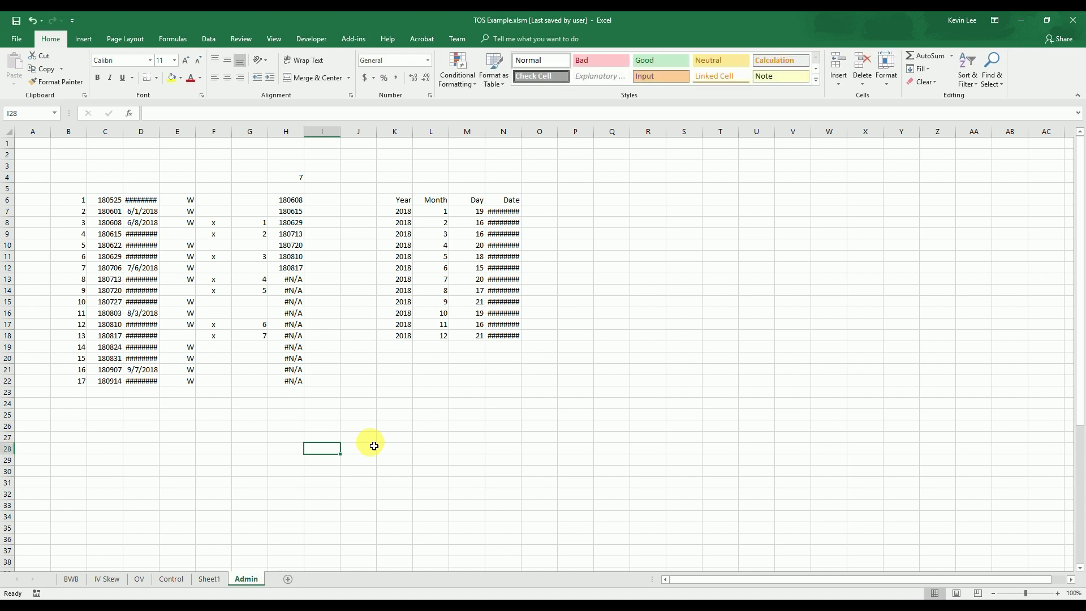
left_click(370, 393)
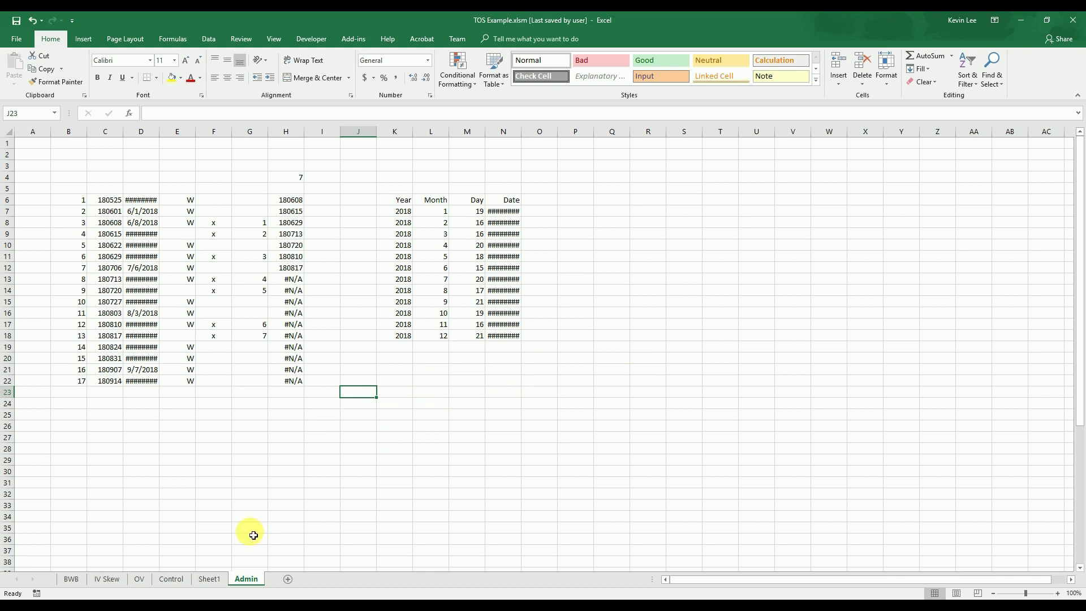
left_click(209, 579)
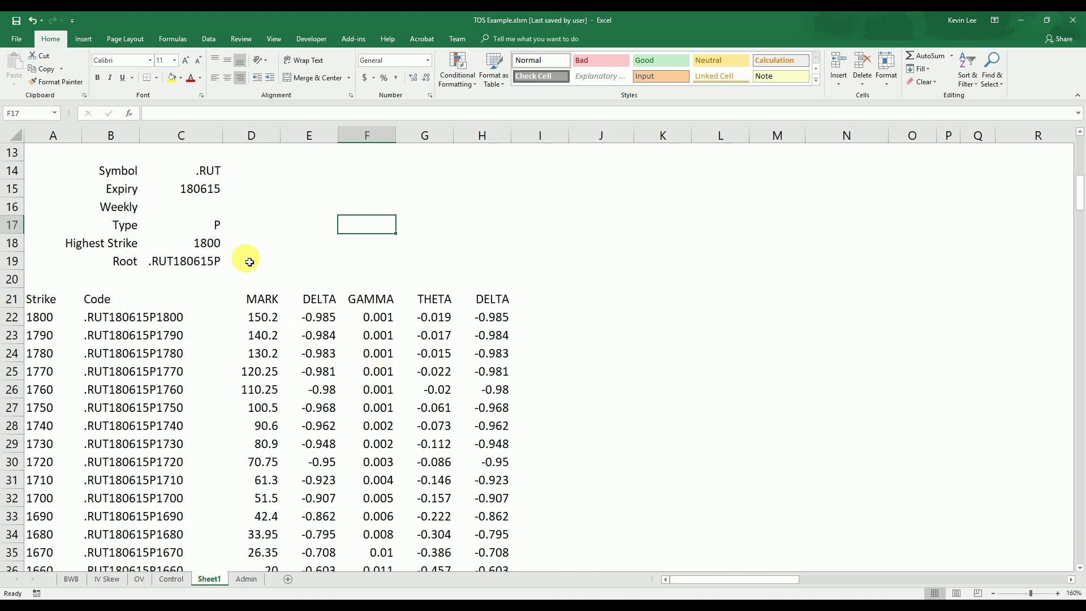